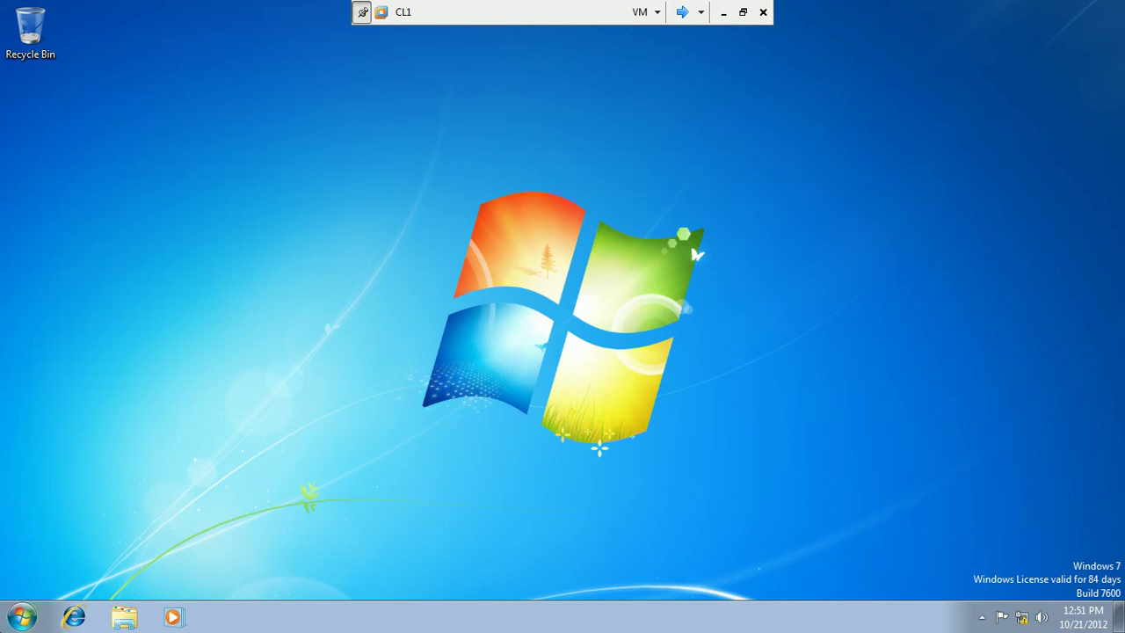
# Run whoami in a Command Prompt to check the signed-in user, then close it.
pyautogui.click(22, 618)
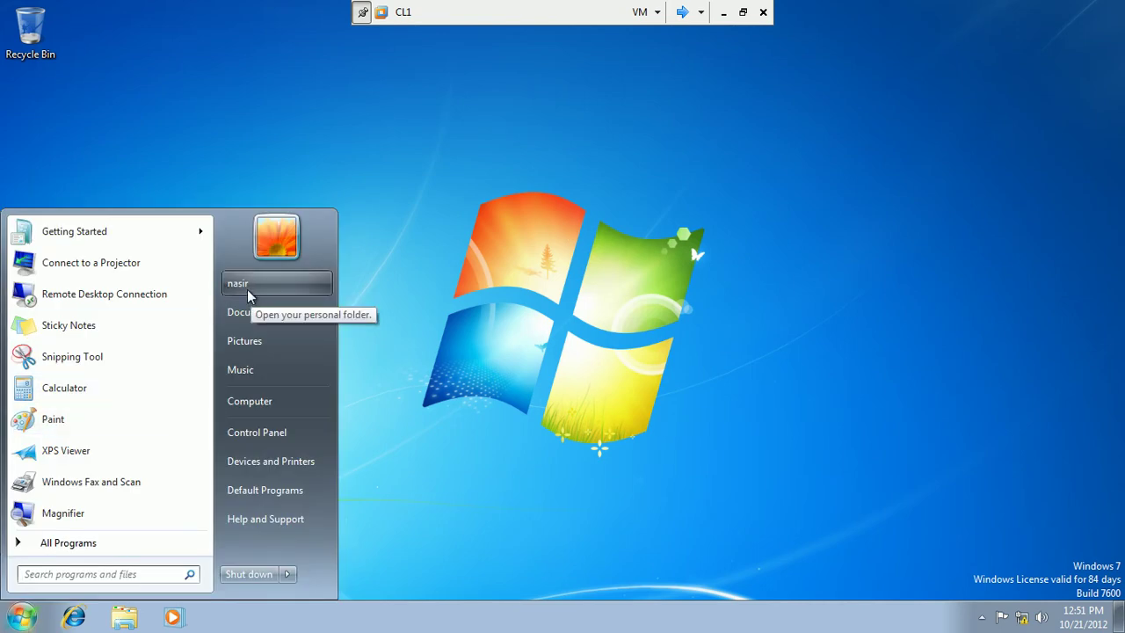
pyautogui.click(79, 574)
pyautogui.write('cmd')
pyautogui.press('Return')
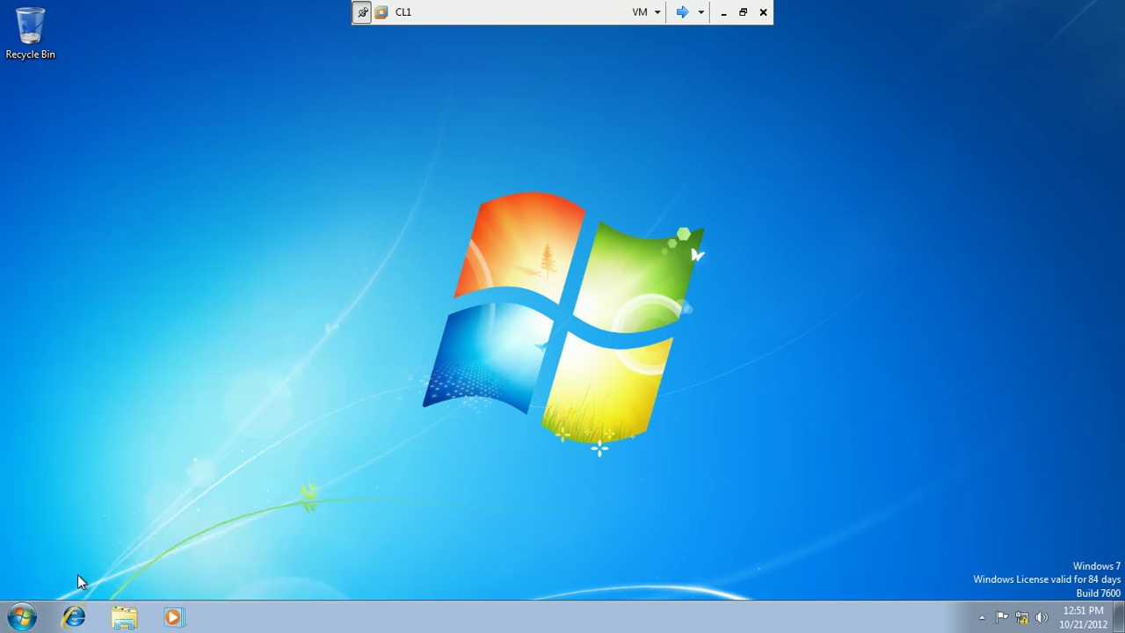
pyautogui.write('whoami')
pyautogui.press('Return')
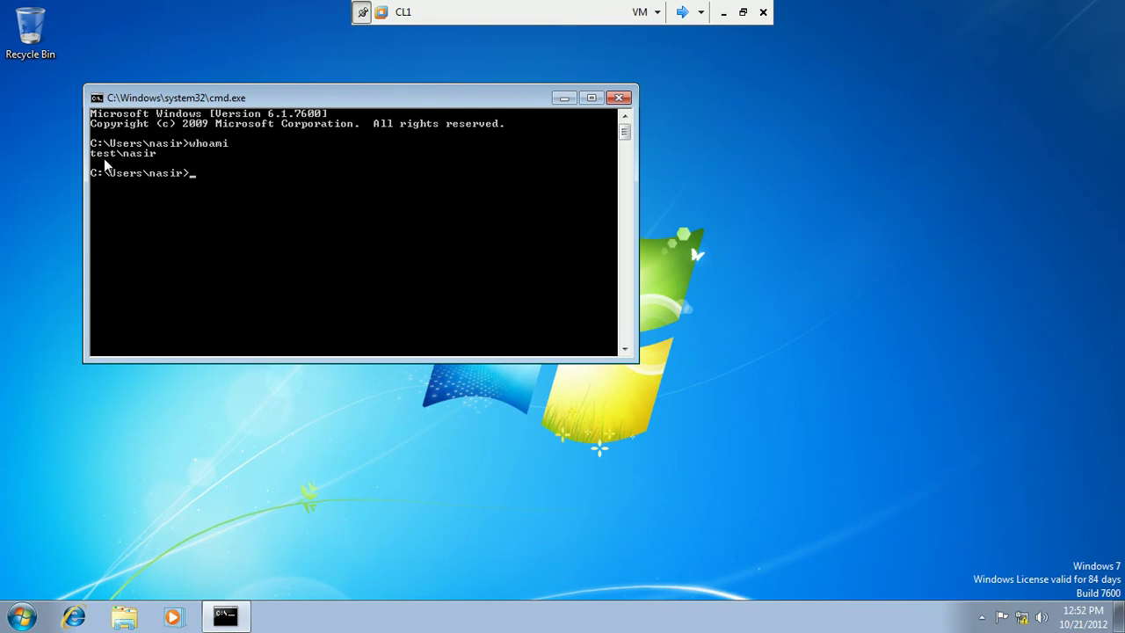
pyautogui.click(620, 98)
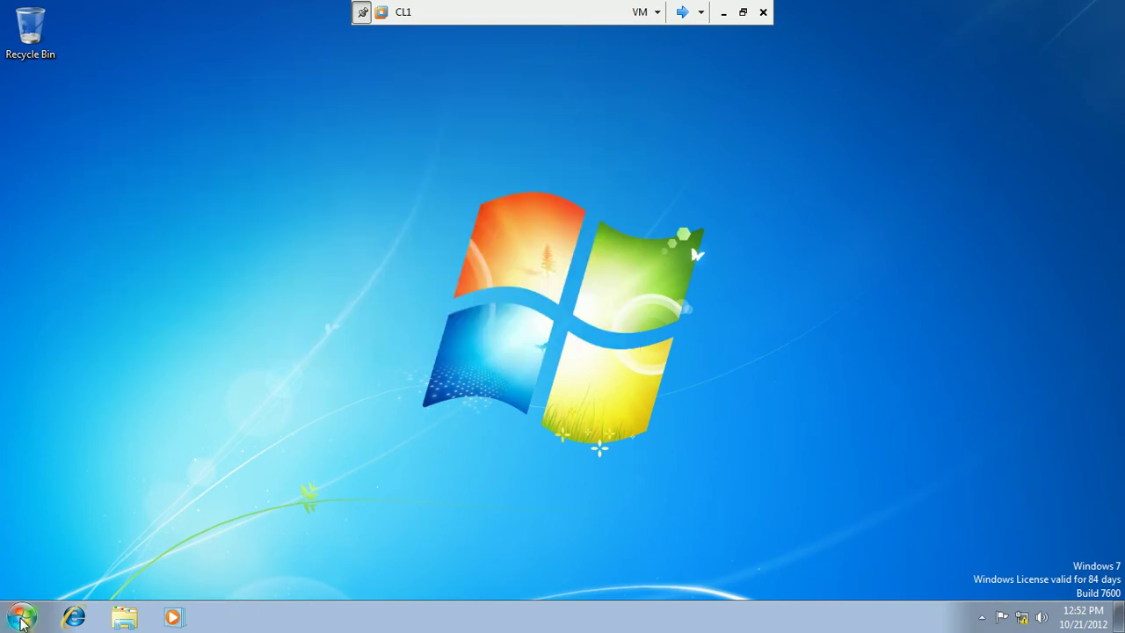
# Launch Microsoft Office Outlook 2007 from All Programs and get past the Startup wizard welcome page.
pyautogui.click(22, 617)
pyautogui.click(66, 544)
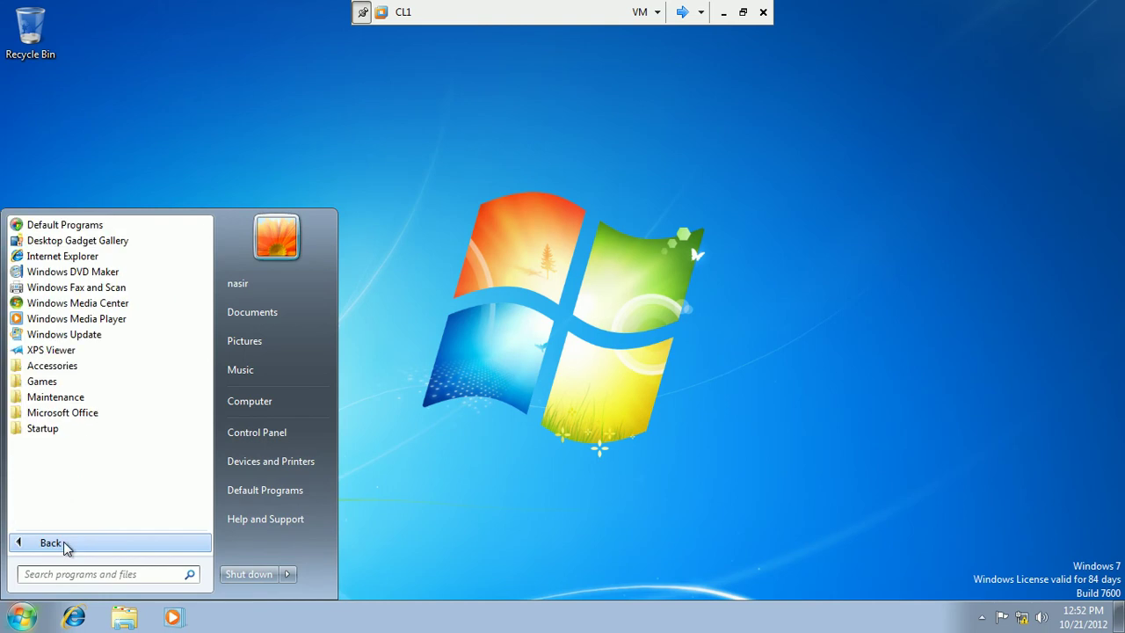
pyautogui.click(95, 417)
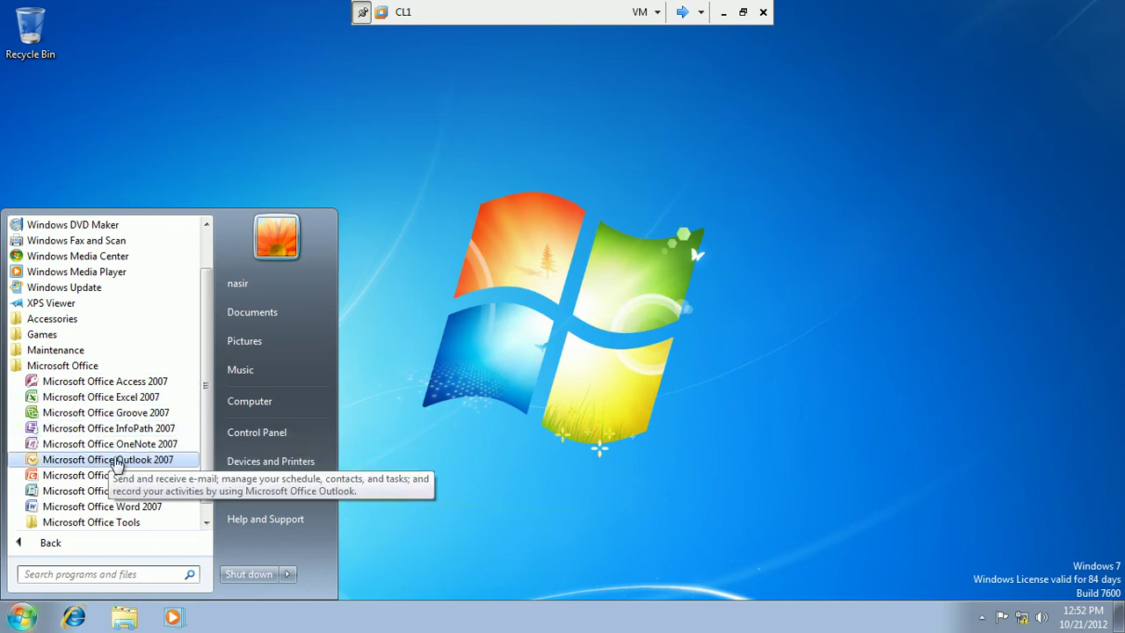
pyautogui.click(120, 463)
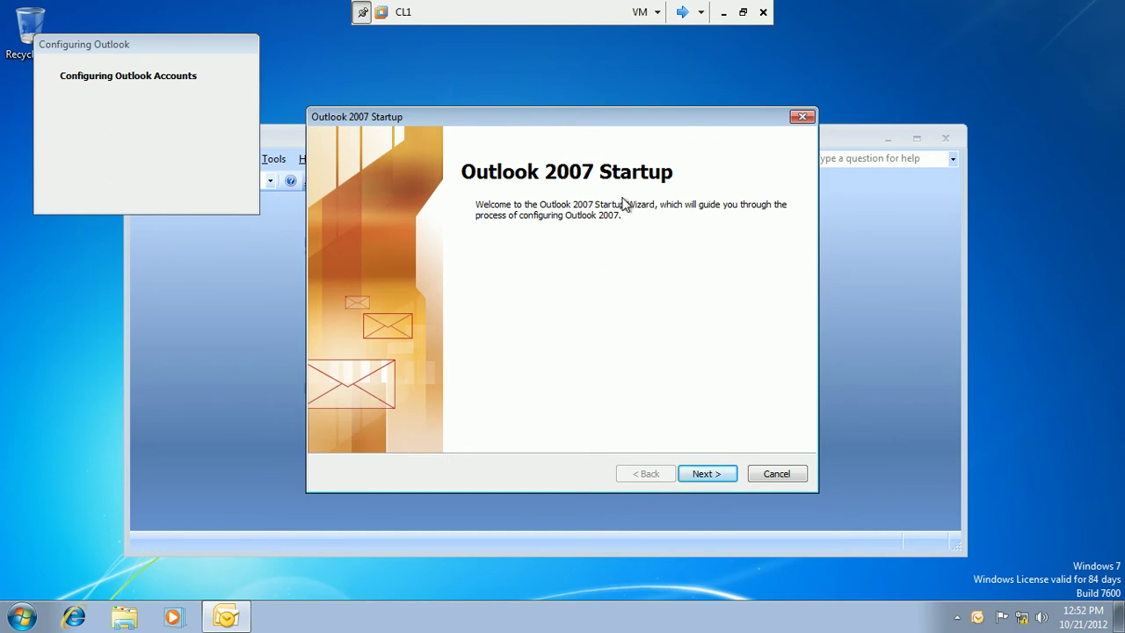
pyautogui.click(728, 476)
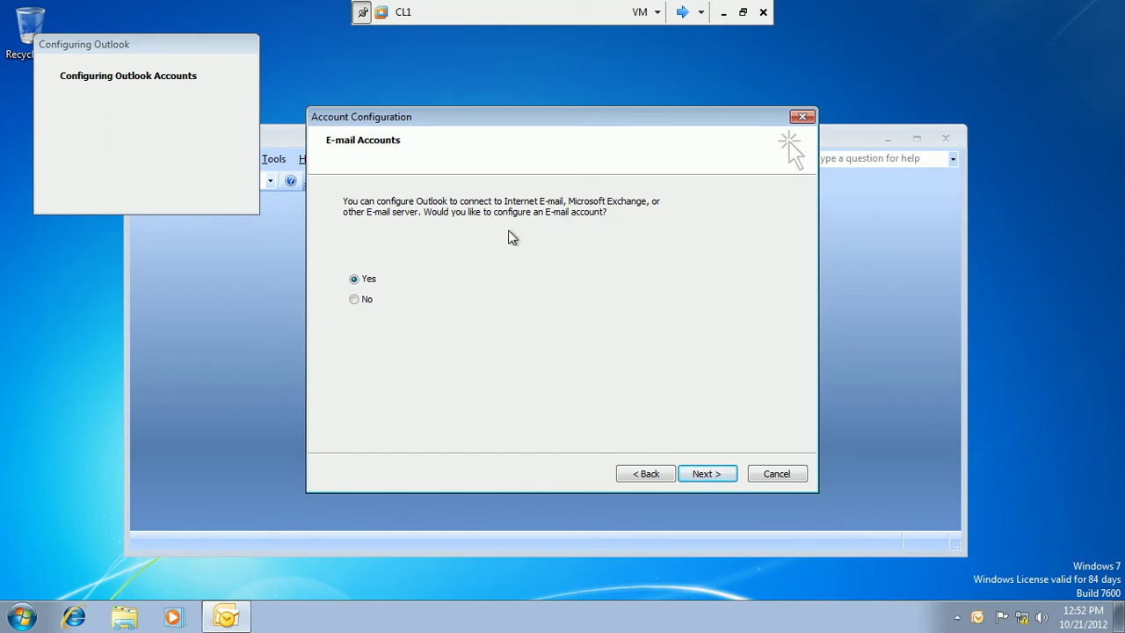
# Agree to configure an e-mail account and submit the prefilled name and address for Auto Account Setup.
pyautogui.click(704, 476)
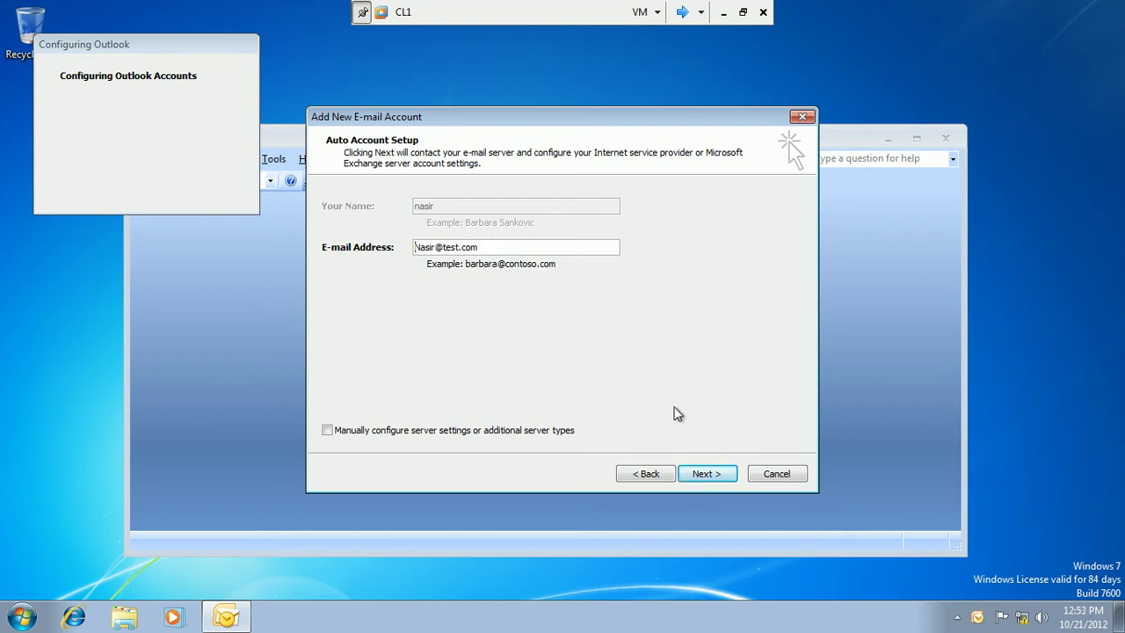
pyautogui.click(716, 476)
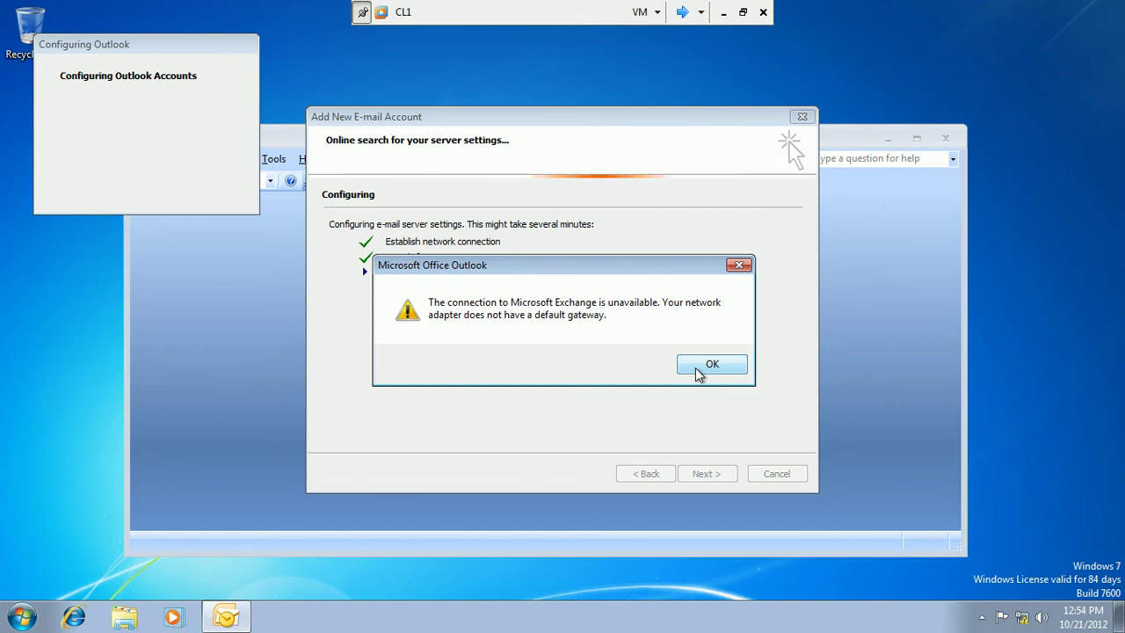
# Dismiss the Exchange warning, check the mailbox name on EXCHANGE1.test.com, dismiss the error and accept.
pyautogui.click(699, 369)
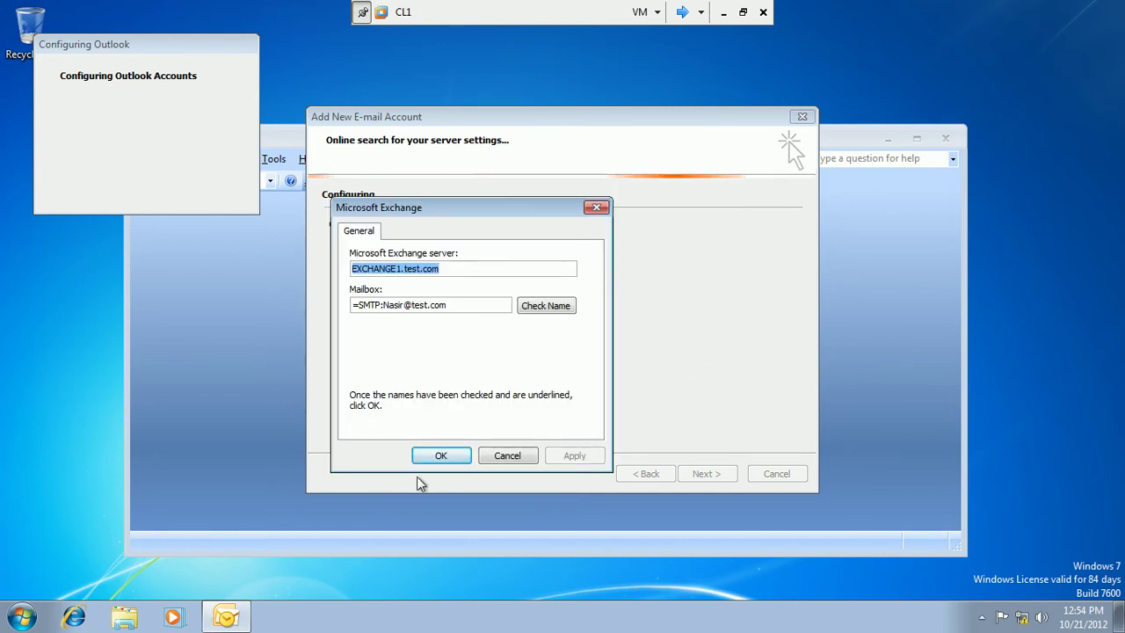
pyautogui.click(544, 311)
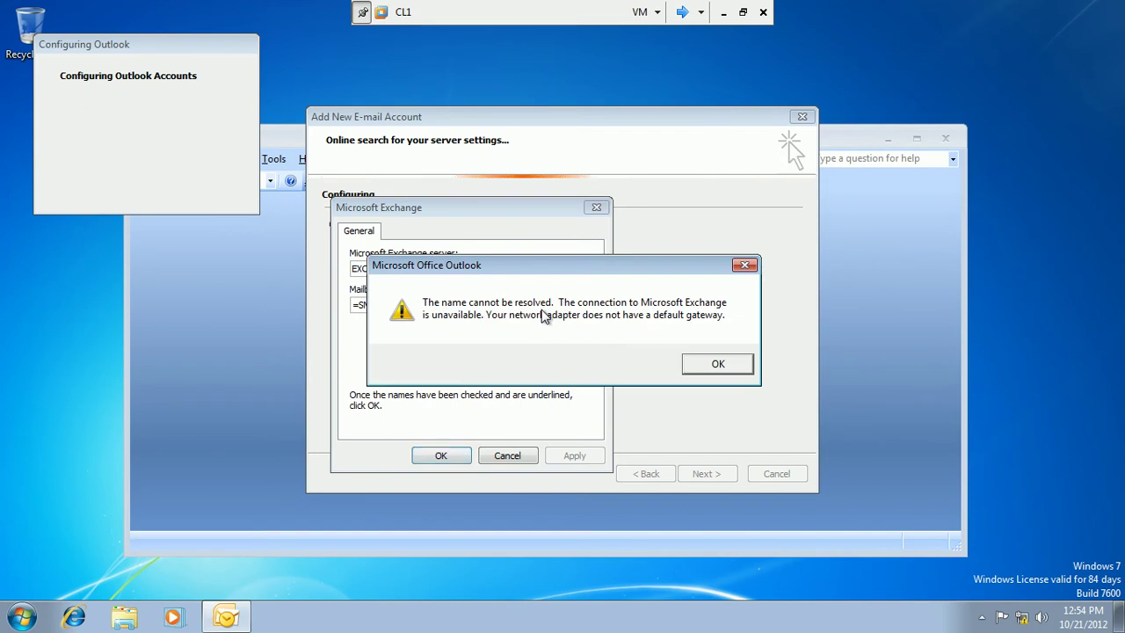
pyautogui.click(714, 366)
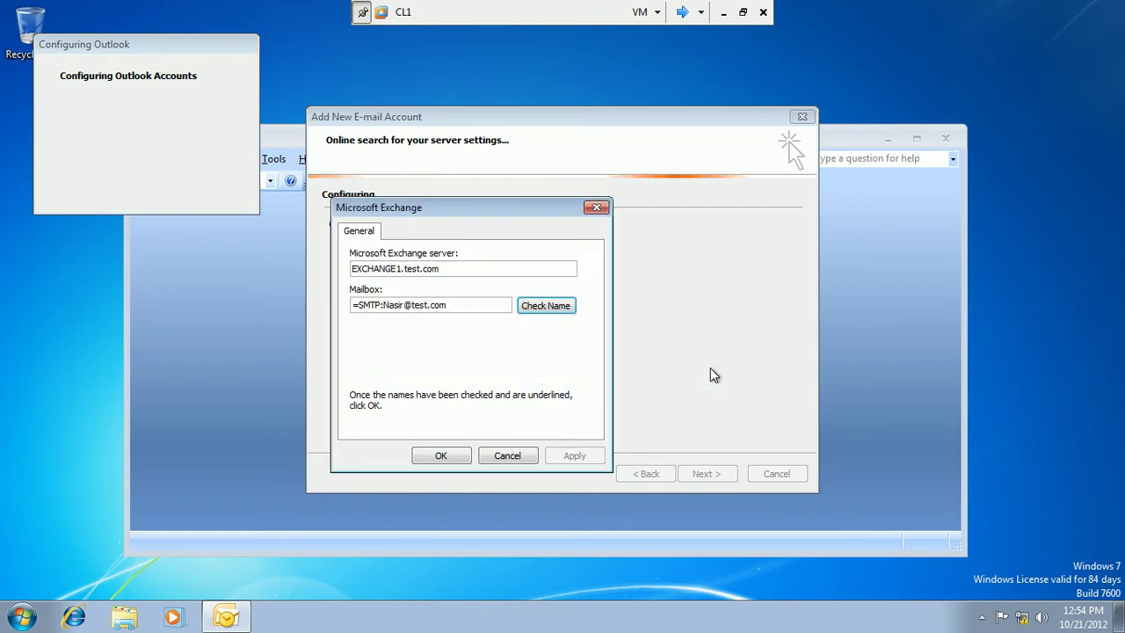
pyautogui.click(440, 455)
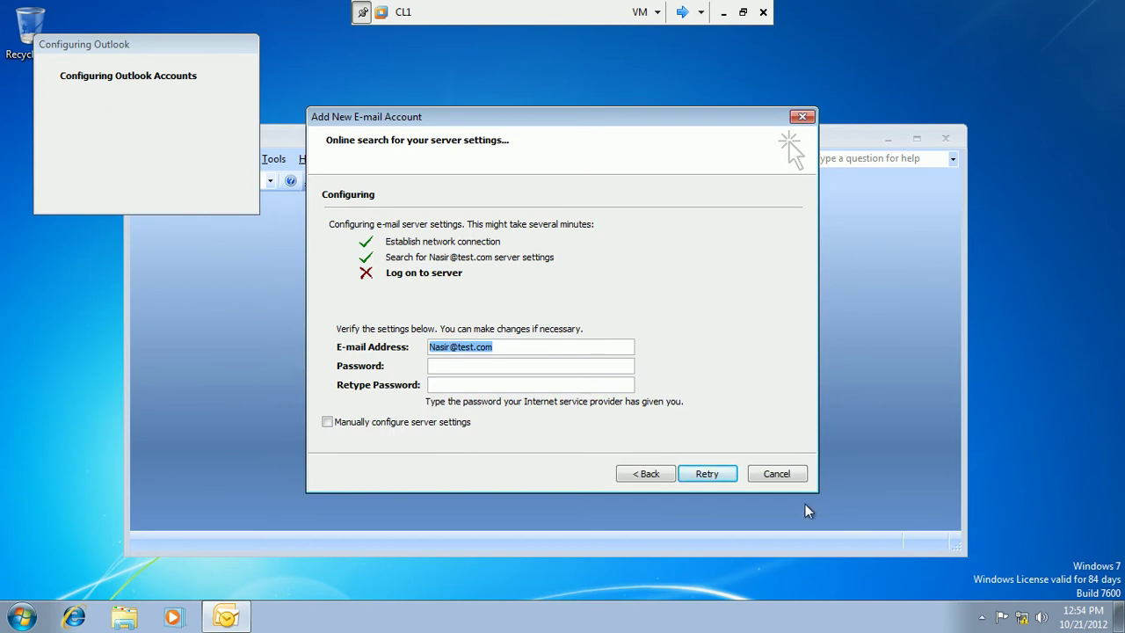
# Go from Network and Sharing Center to Windows Firewall and choose to turn it on or off.
pyautogui.click(1021, 617)
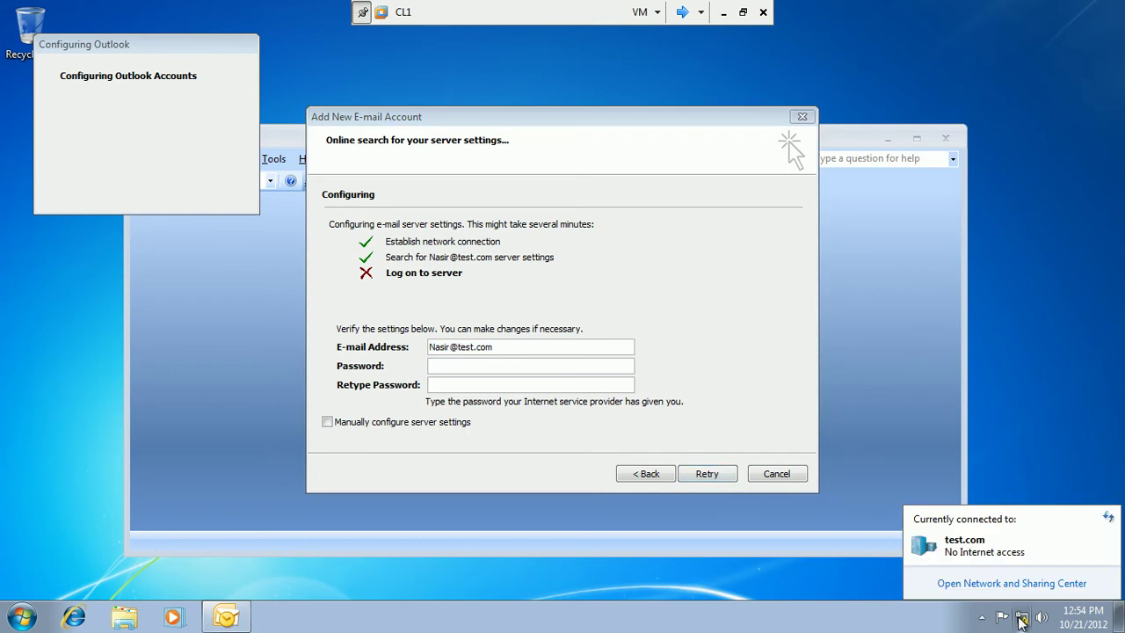
pyautogui.click(1011, 584)
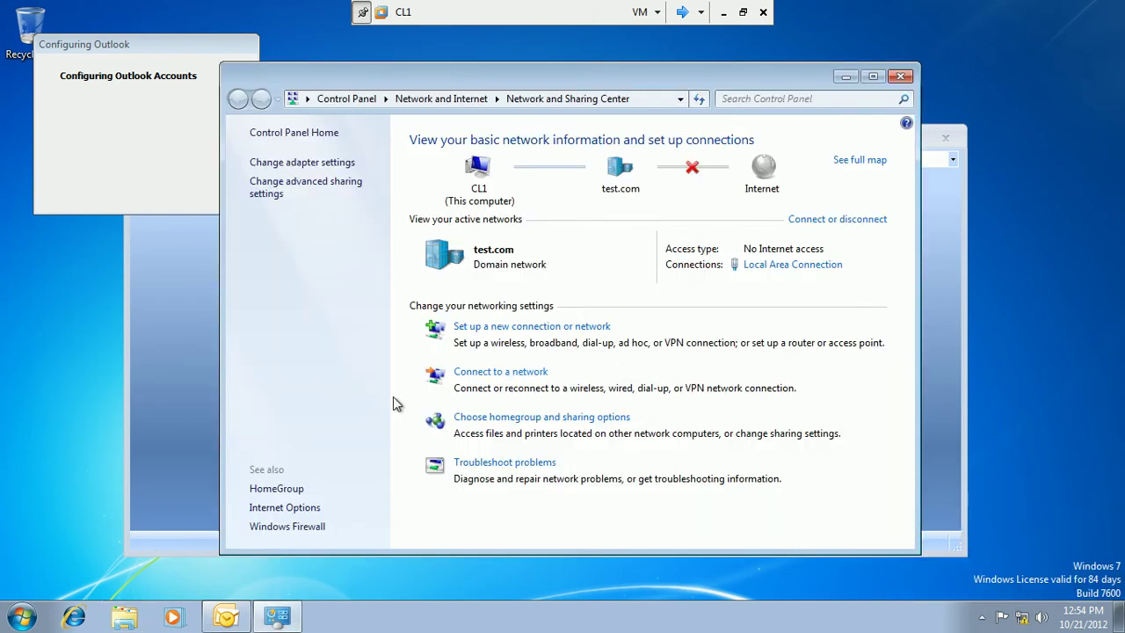
pyautogui.click(303, 527)
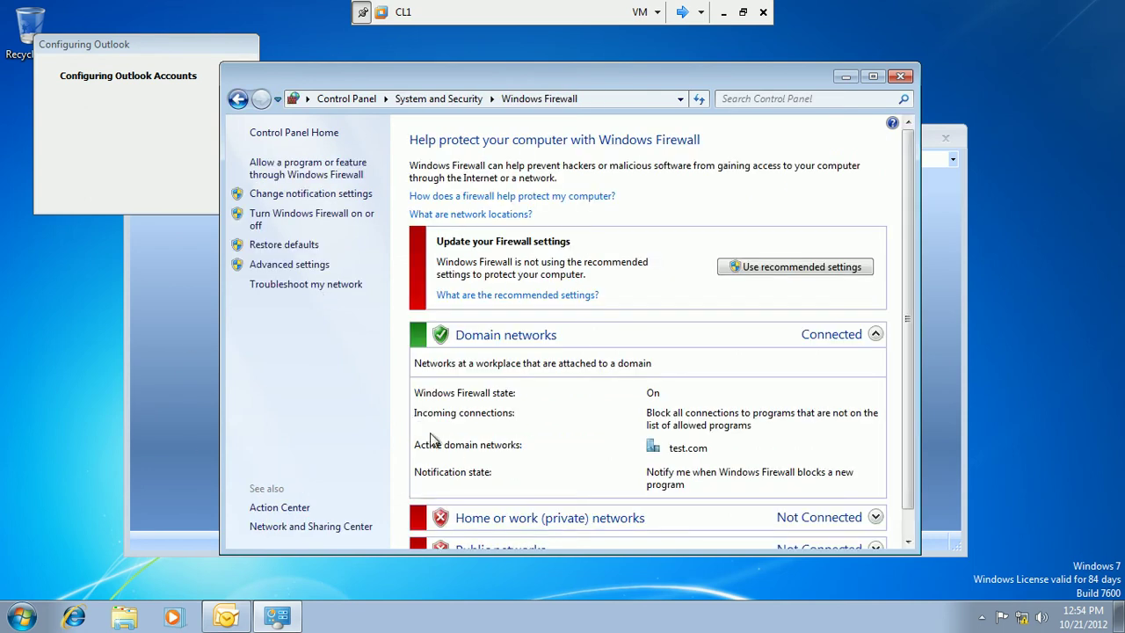
pyautogui.click(306, 218)
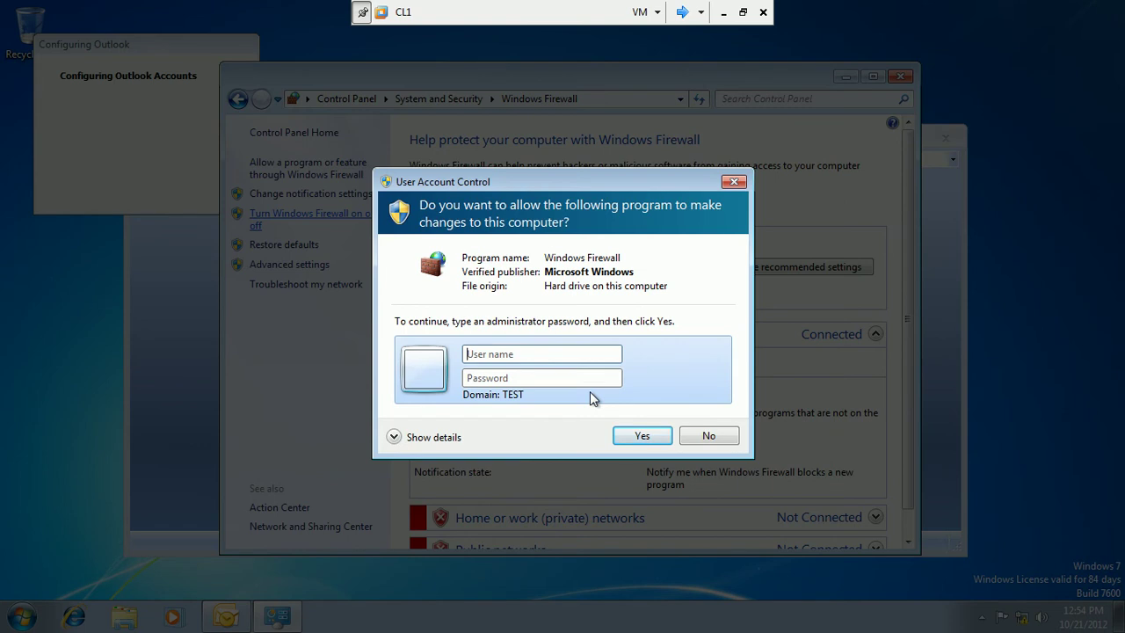
# Enter the administrator account name and password in the UAC prompt and submit.
pyautogui.write('administrator')
pyautogui.press('Tab')
pyautogui.write('Pa$$w0r')
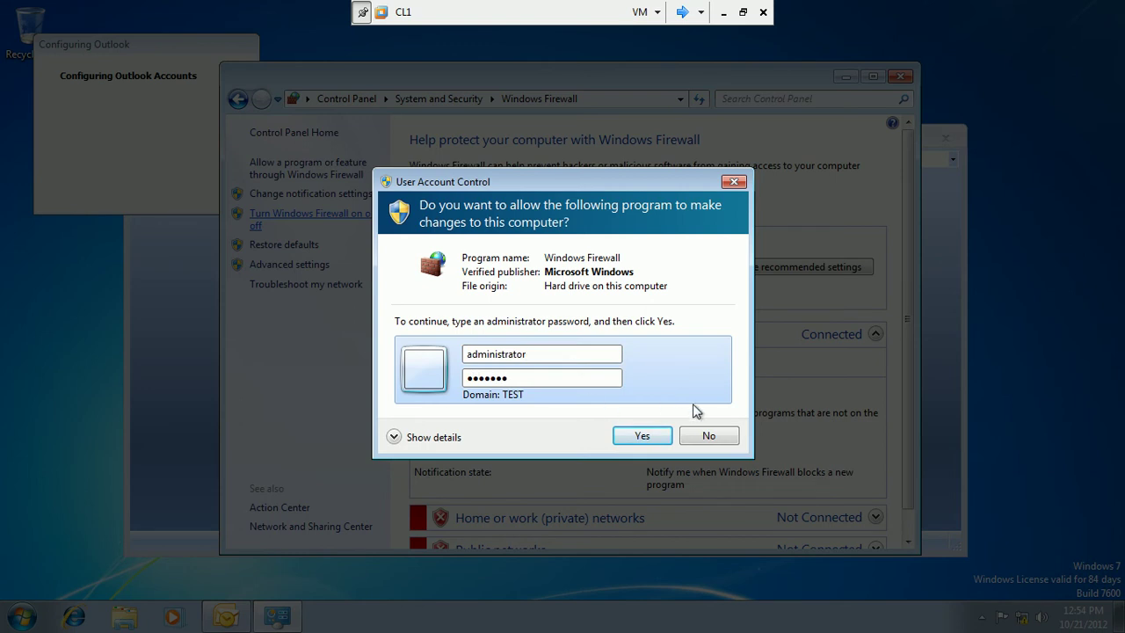
pyautogui.click(633, 434)
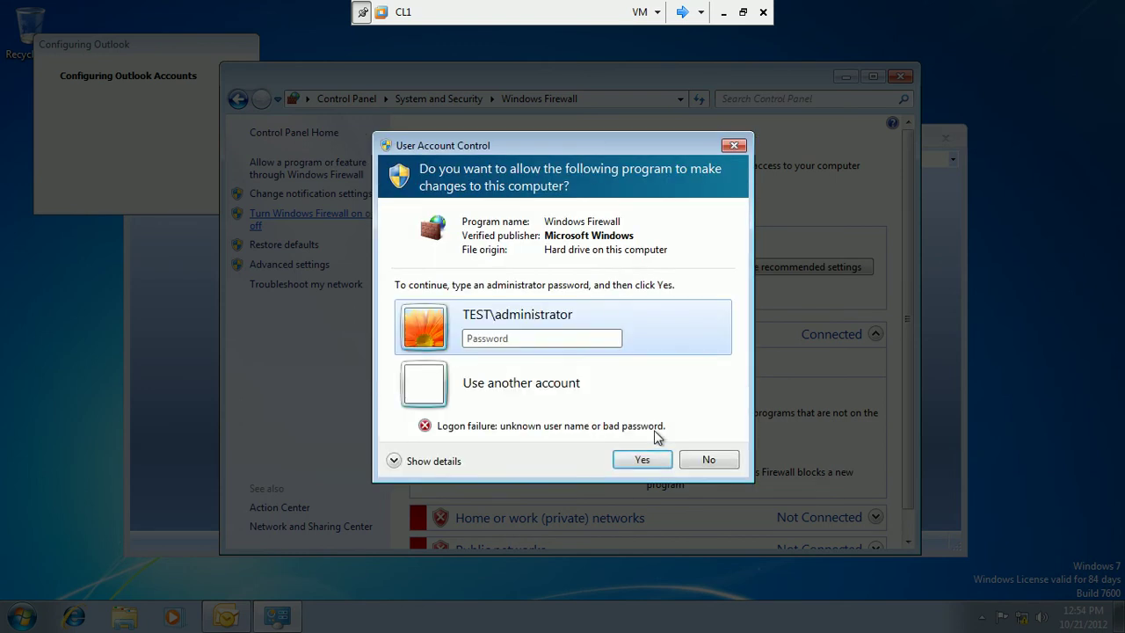
# Clear and re-enter the administrator password after the logon failure, then confirm.
pyautogui.write('Pa$$w0r')
pyautogui.click(643, 460)
pyautogui.click(472, 337)
pyautogui.write('Pa$$')
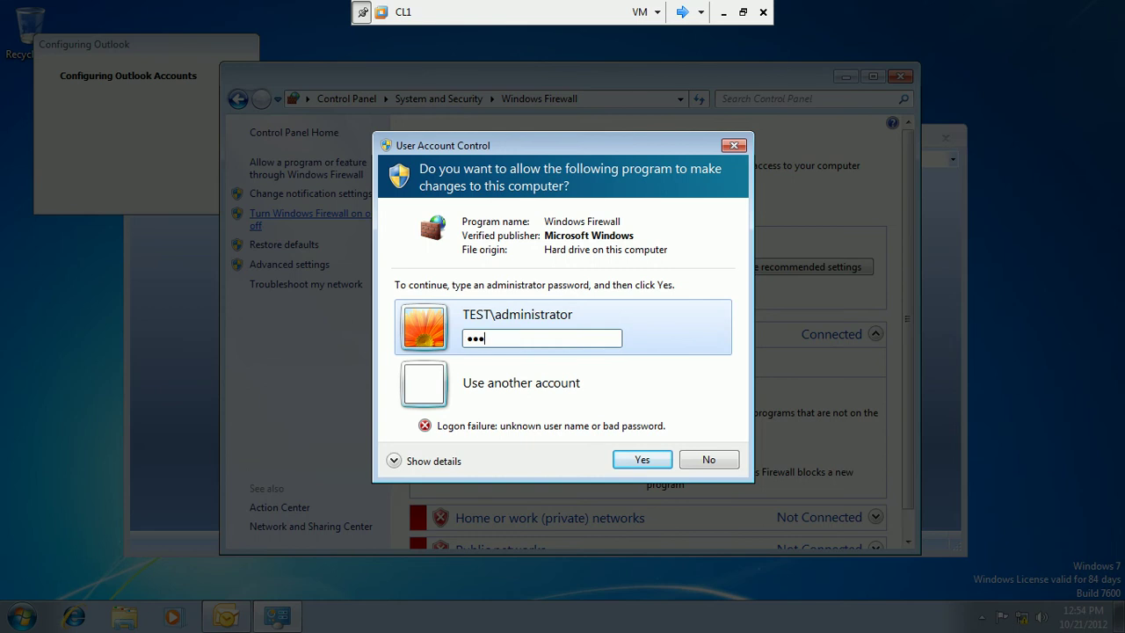
pyautogui.write('w0rd1234567890')
pyautogui.press('Tab')
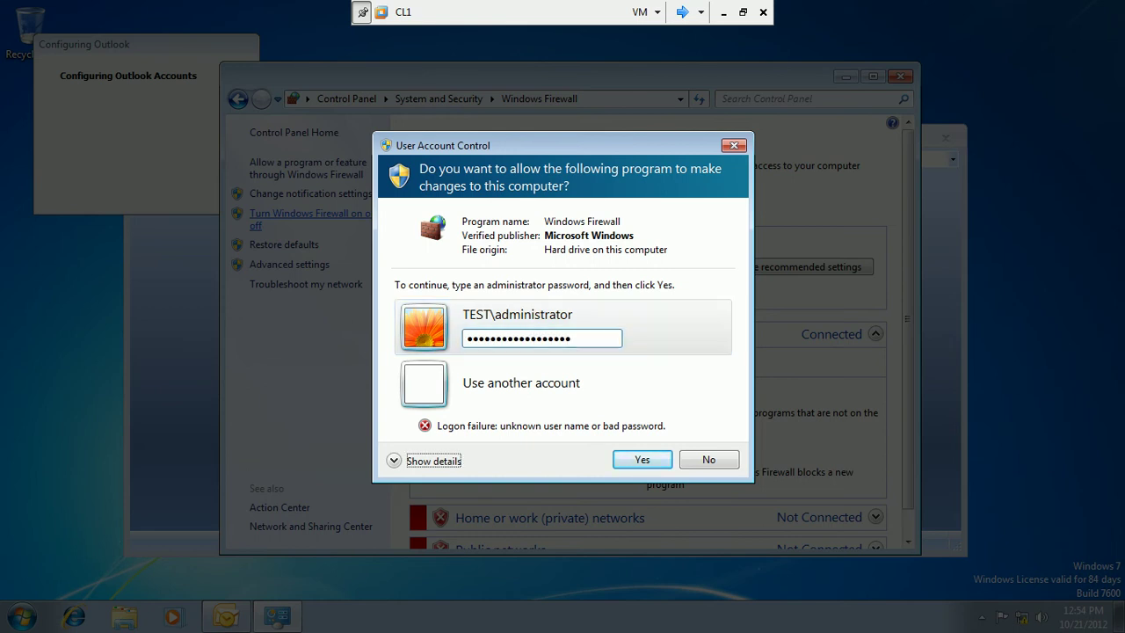
pyautogui.click(645, 464)
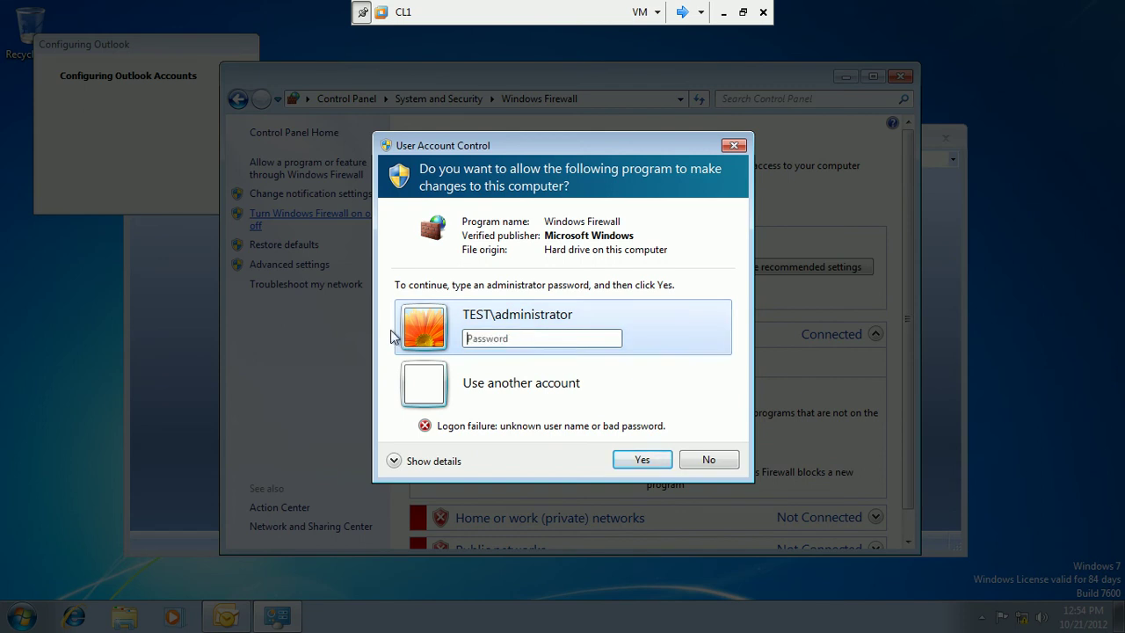
pyautogui.write('P')
pyautogui.click(641, 460)
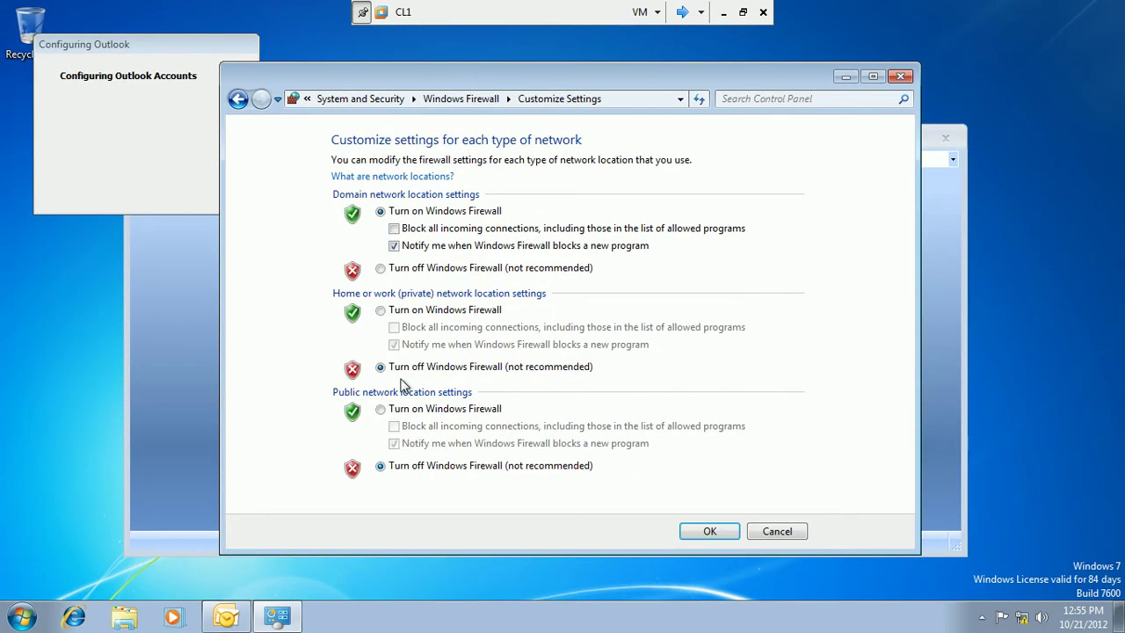
# Turn off Windows Firewall for domain networks, apply with OK, and close Control Panel.
pyautogui.click(380, 268)
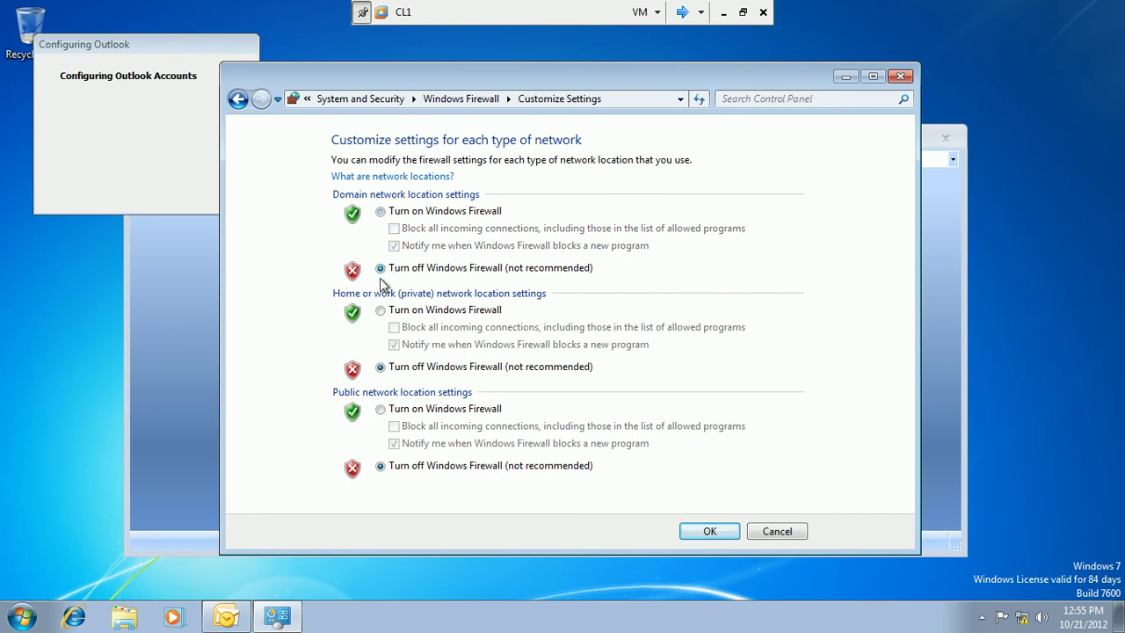
pyautogui.click(697, 535)
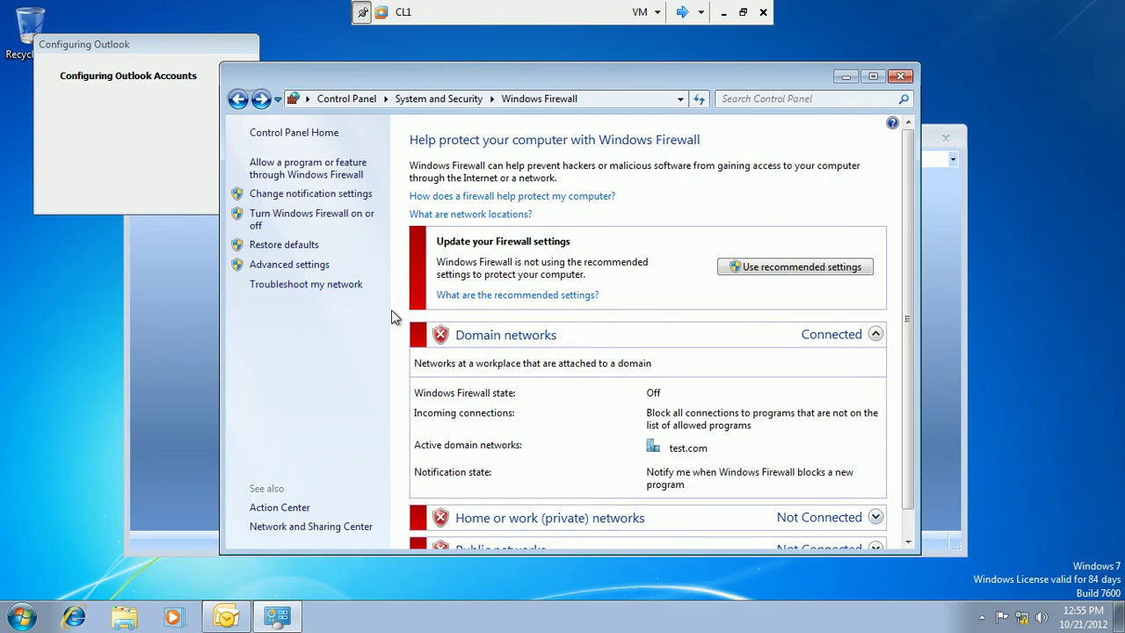
pyautogui.click(904, 77)
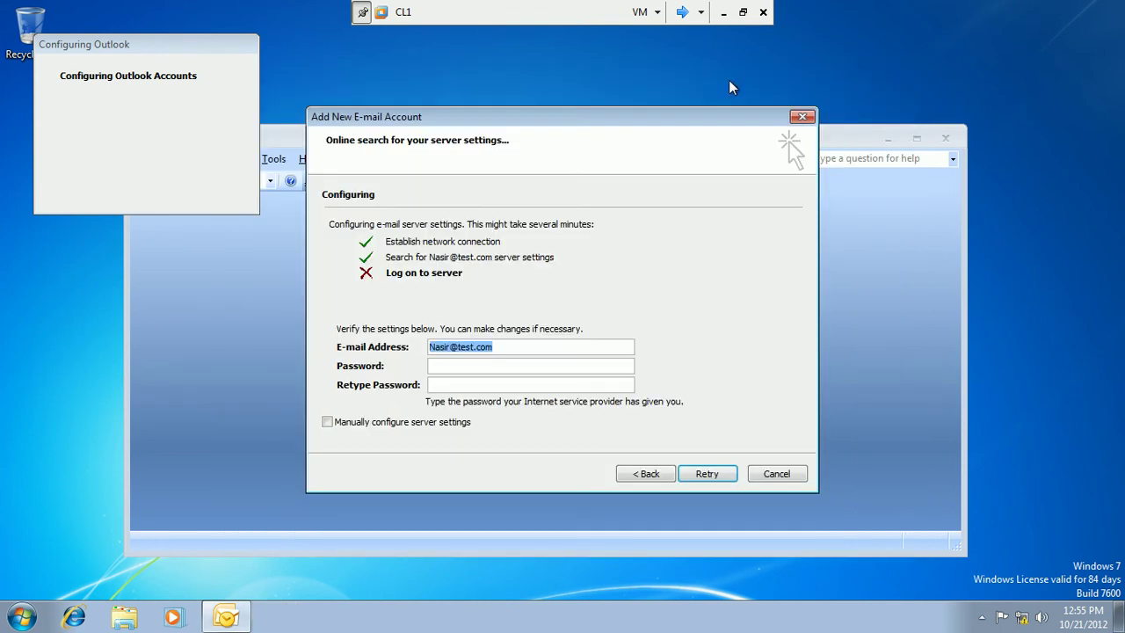
# Enter the account password in both fields and retry the server logon until the passwords match.
pyautogui.click(501, 365)
pyautogui.write('Pa')
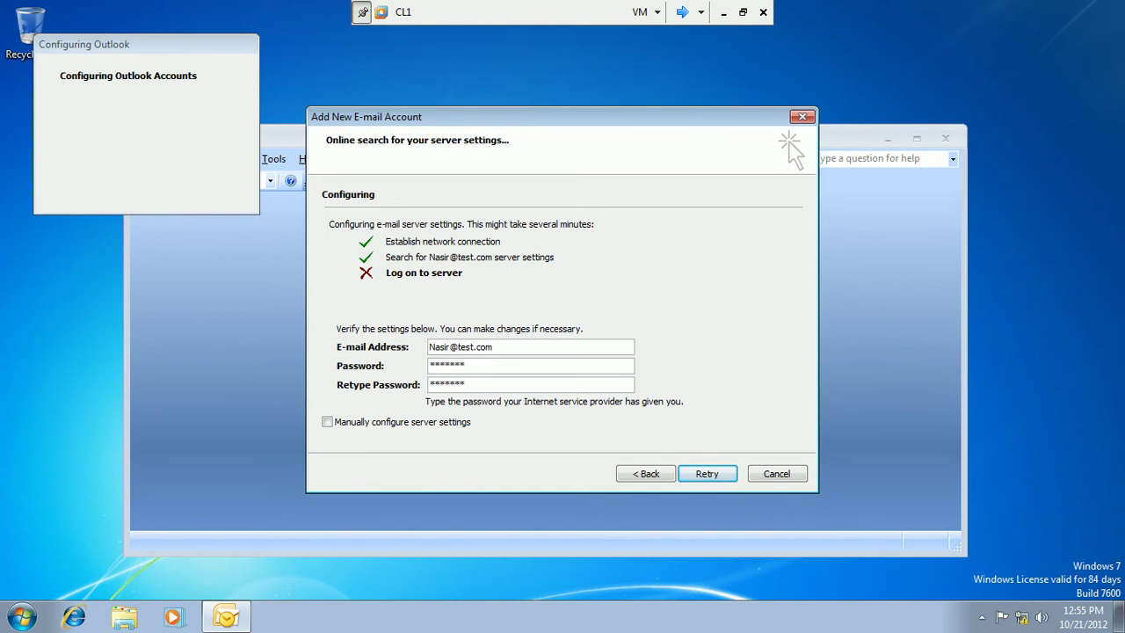
pyautogui.click(695, 477)
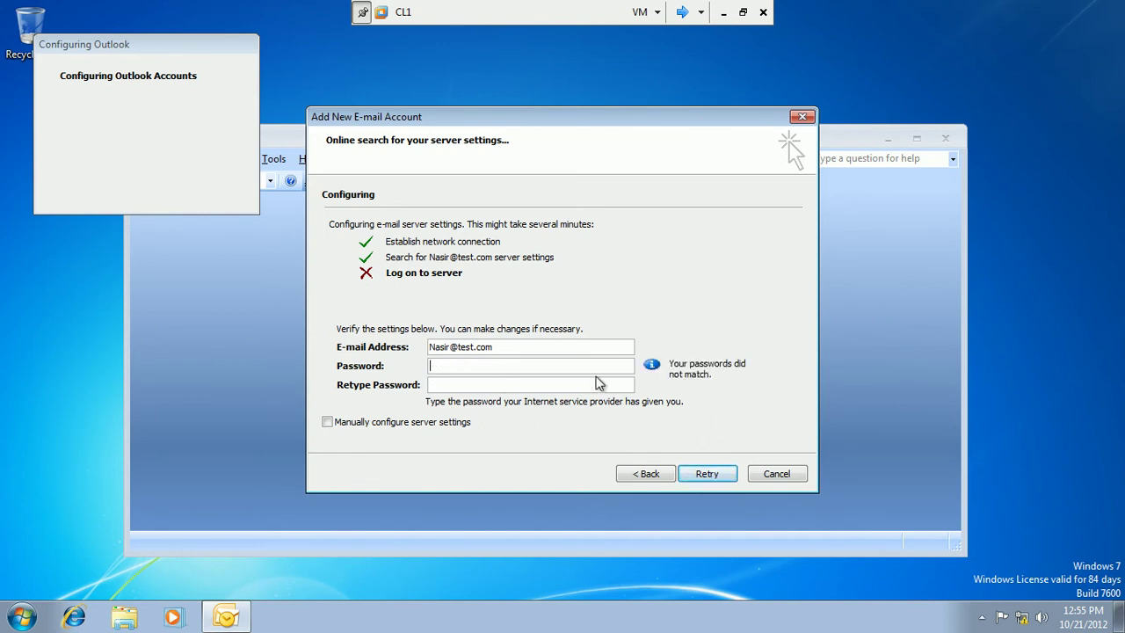
pyautogui.write('**')
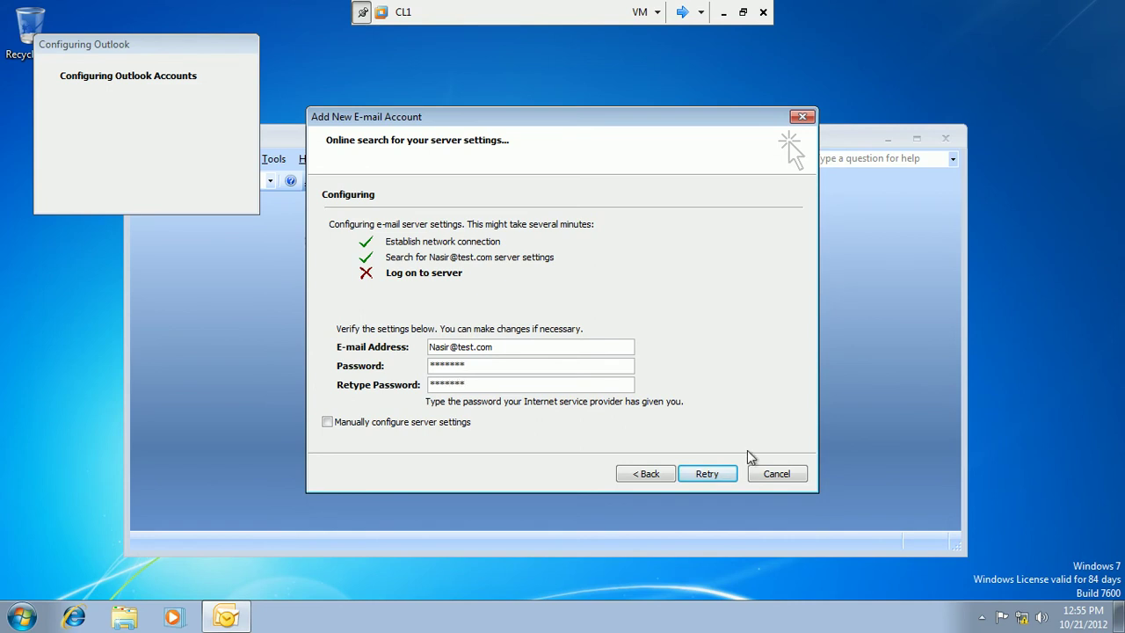
pyautogui.click(708, 474)
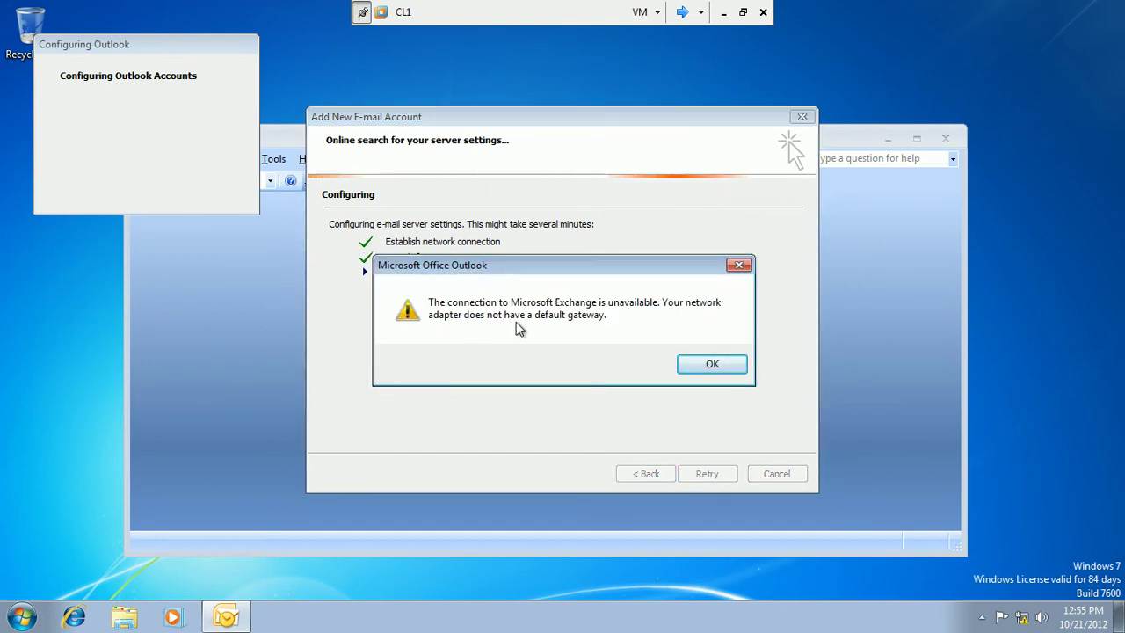
# Dismiss the default gateway error, cancel the Exchange dialog, and confirm exiting the setup wizard.
pyautogui.click(710, 363)
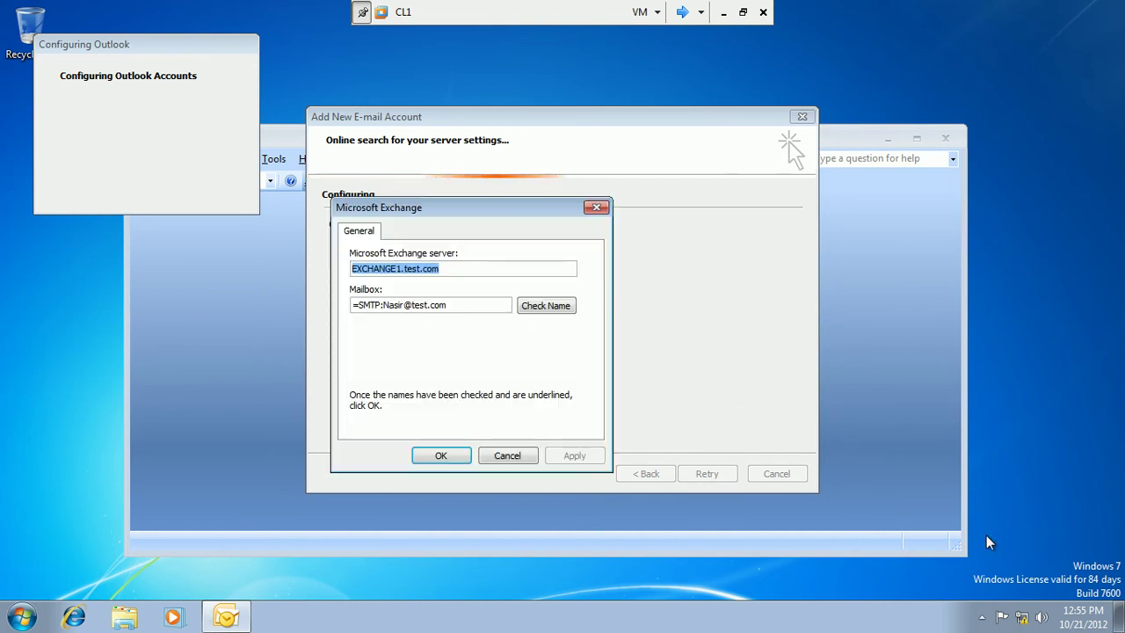
pyautogui.click(498, 457)
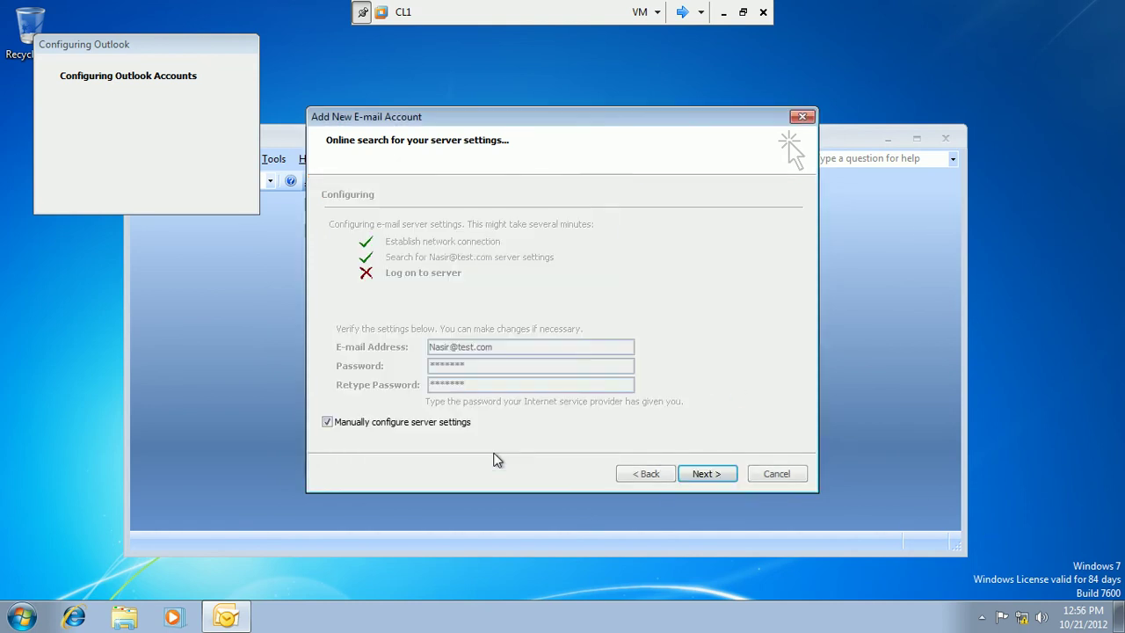
pyautogui.click(775, 475)
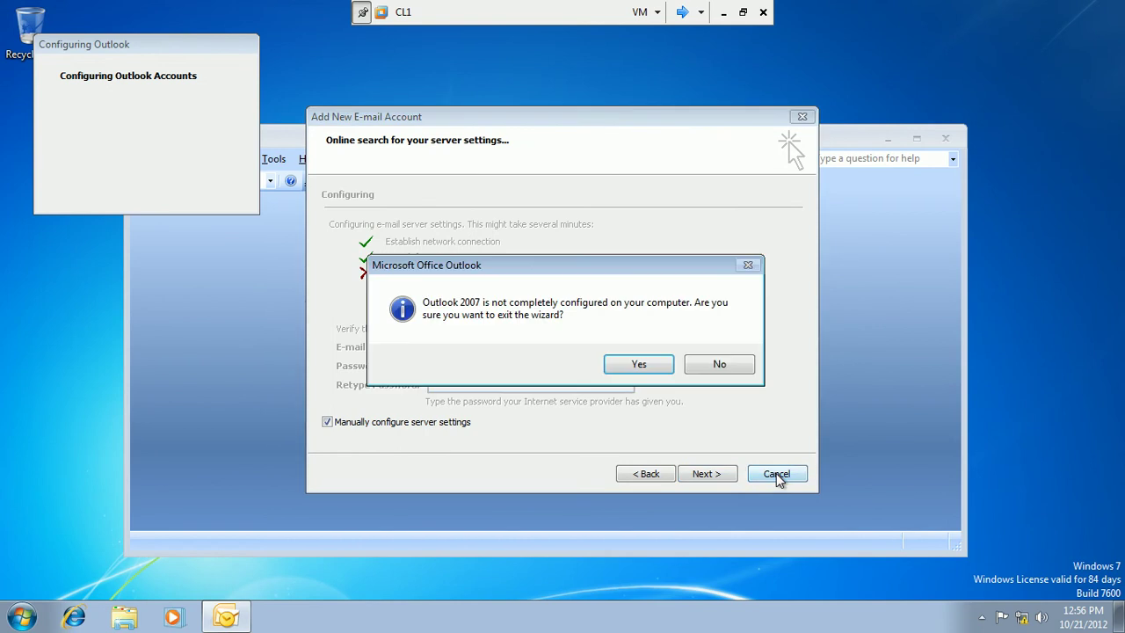
pyautogui.click(643, 367)
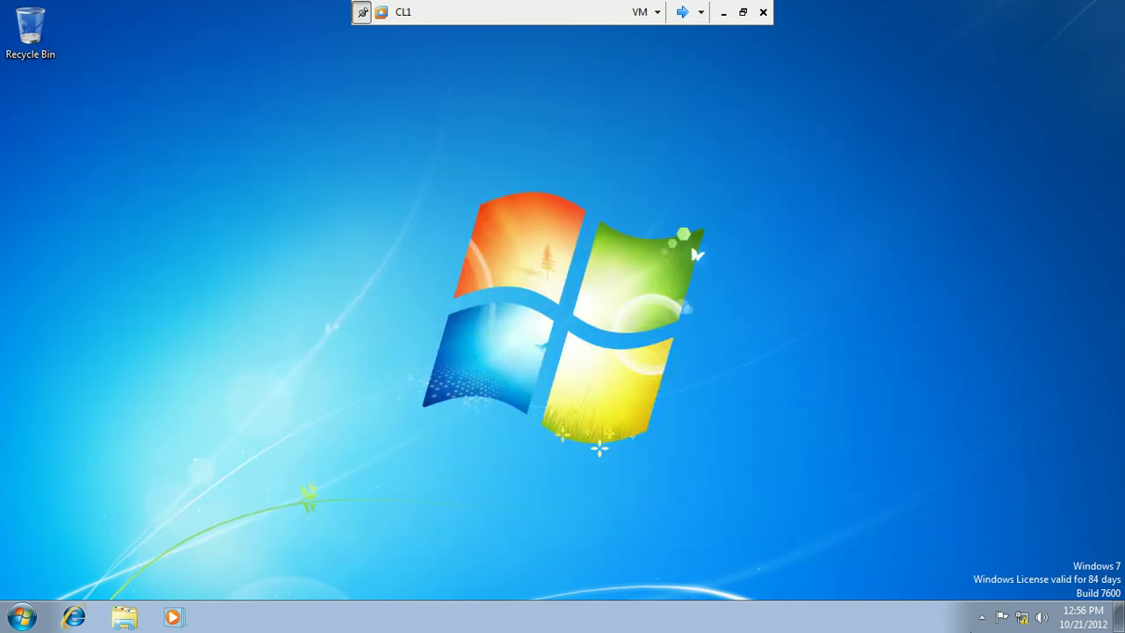
# Open the Network and Sharing Center from the network tray icon.
pyautogui.click(1021, 617)
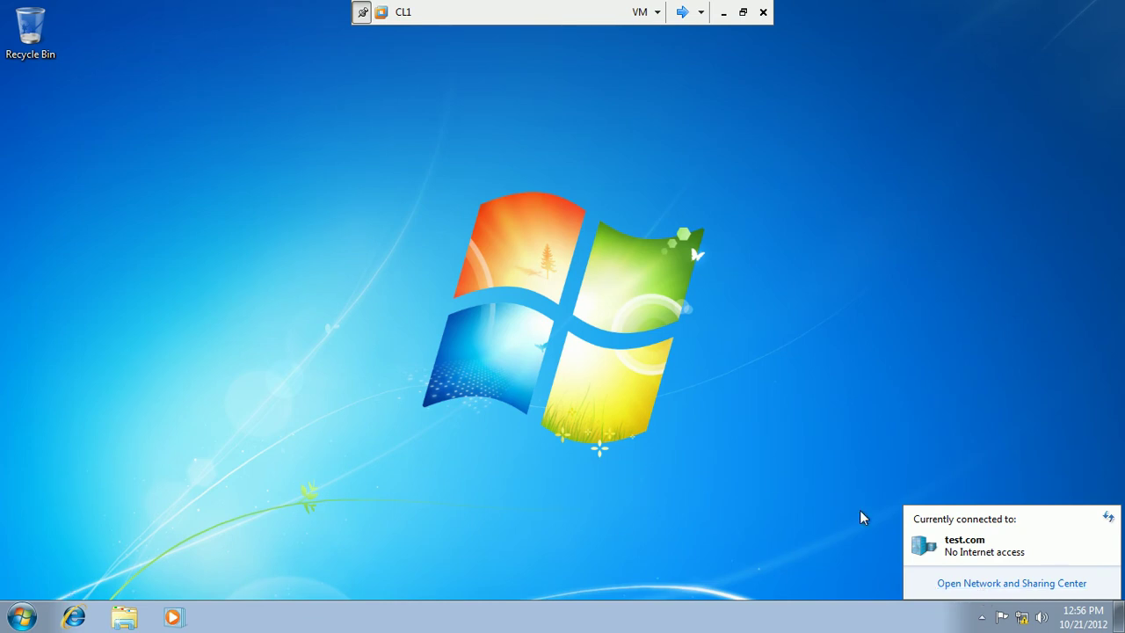
pyautogui.click(957, 583)
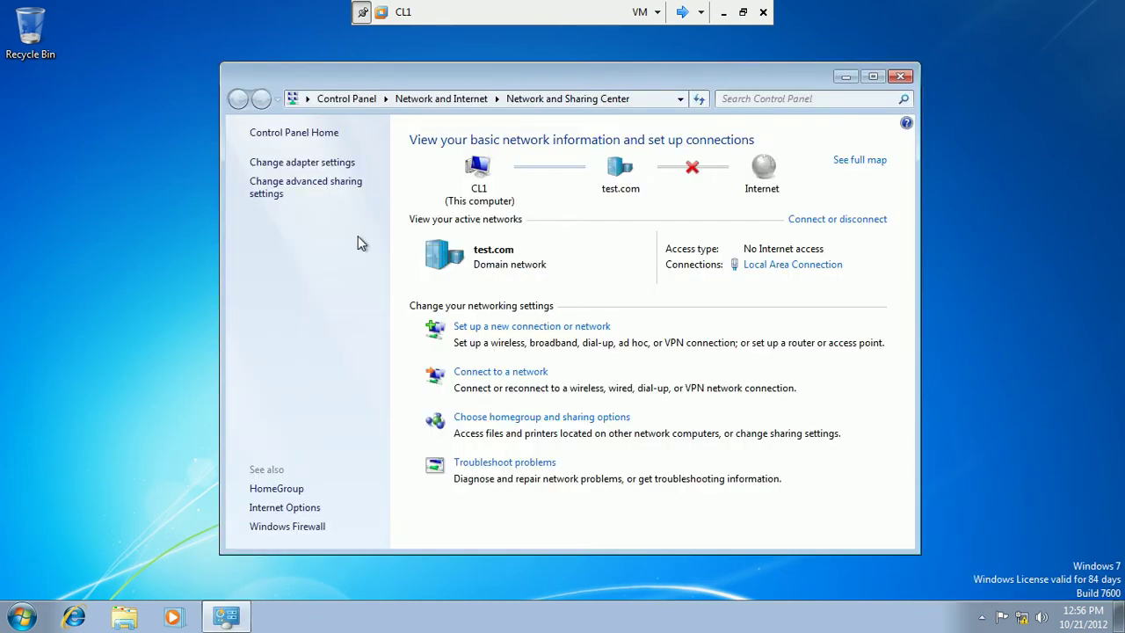
# Open the Local Area Connection properties, approving the UAC prompt with administrator credentials.
pyautogui.click(310, 164)
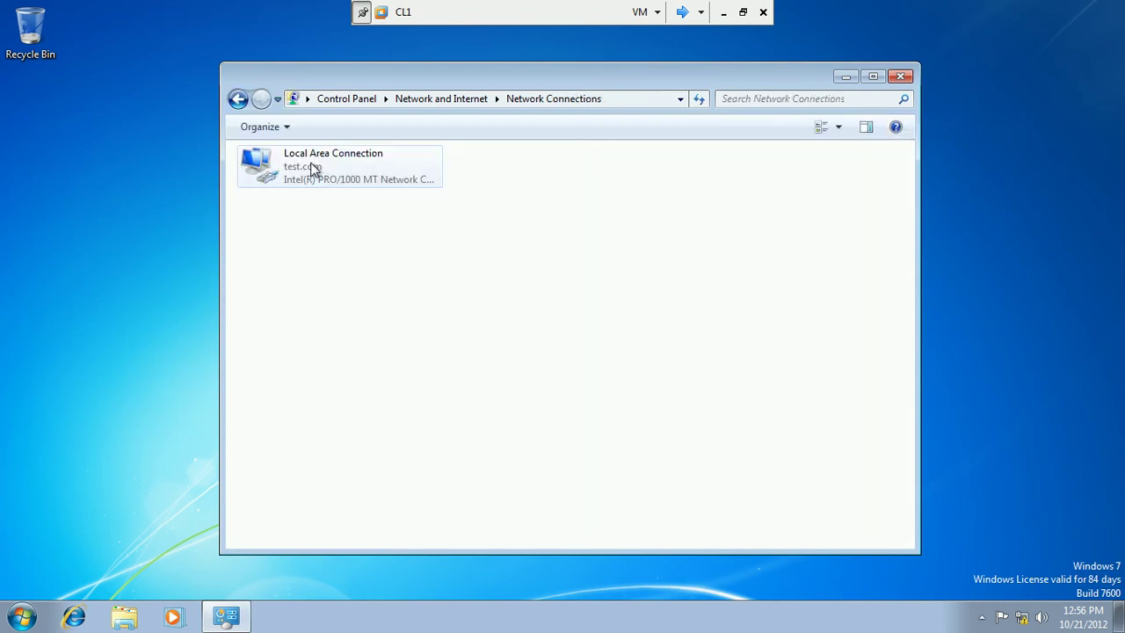
pyautogui.doubleClick(310, 181)
pyautogui.click(481, 447)
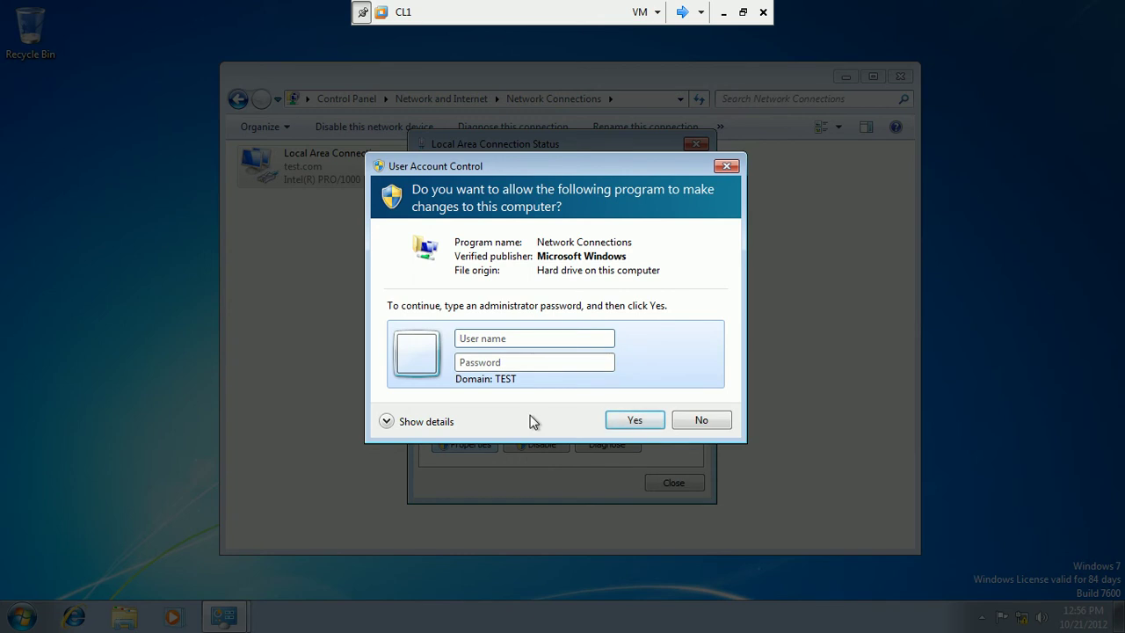
pyautogui.write('administrator')
pyautogui.press('Tab')
pyautogui.write('Pa$')
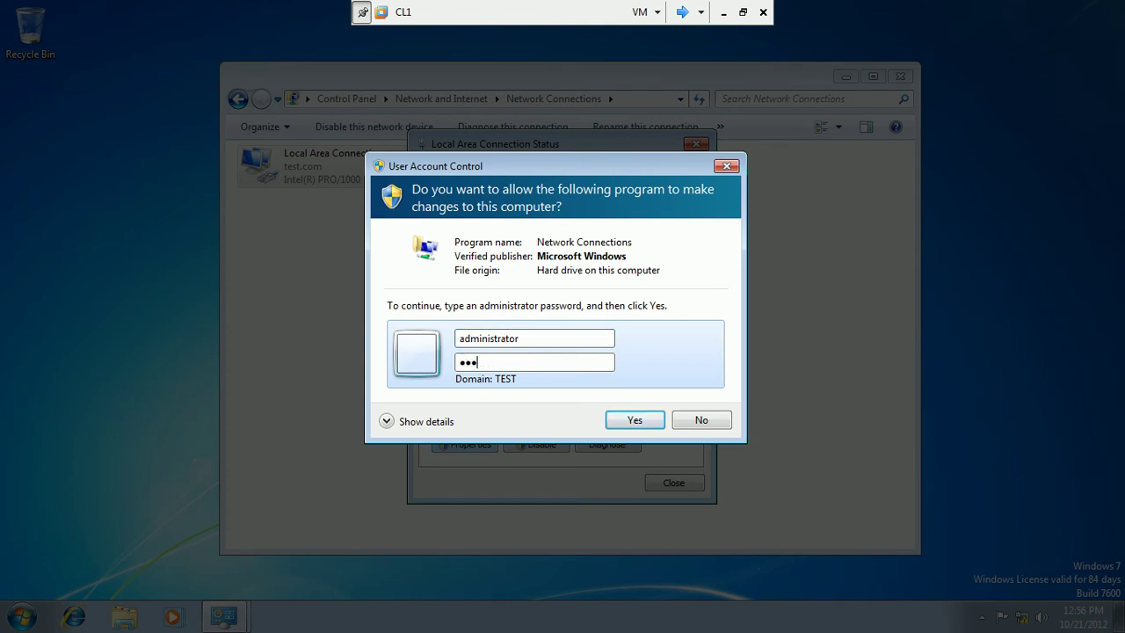
pyautogui.write('$w0r')
pyautogui.click(612, 420)
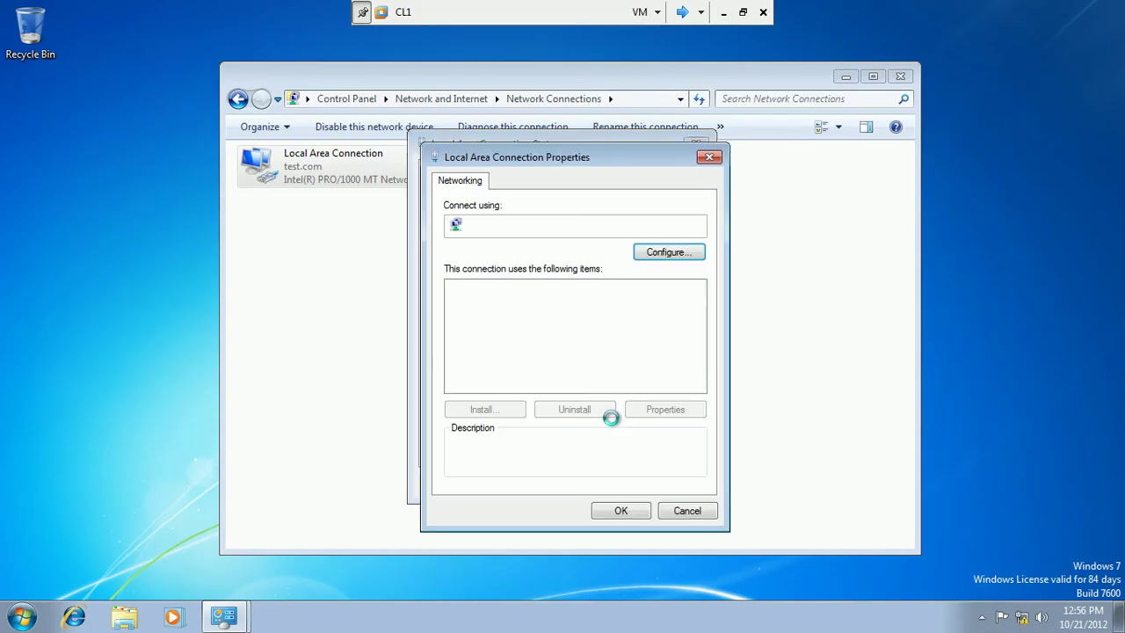
# Set the IPv4 default gateway to 192.168.2.1, correcting the mistyped 192.168.1.1, and close the dialogs.
pyautogui.click(562, 345)
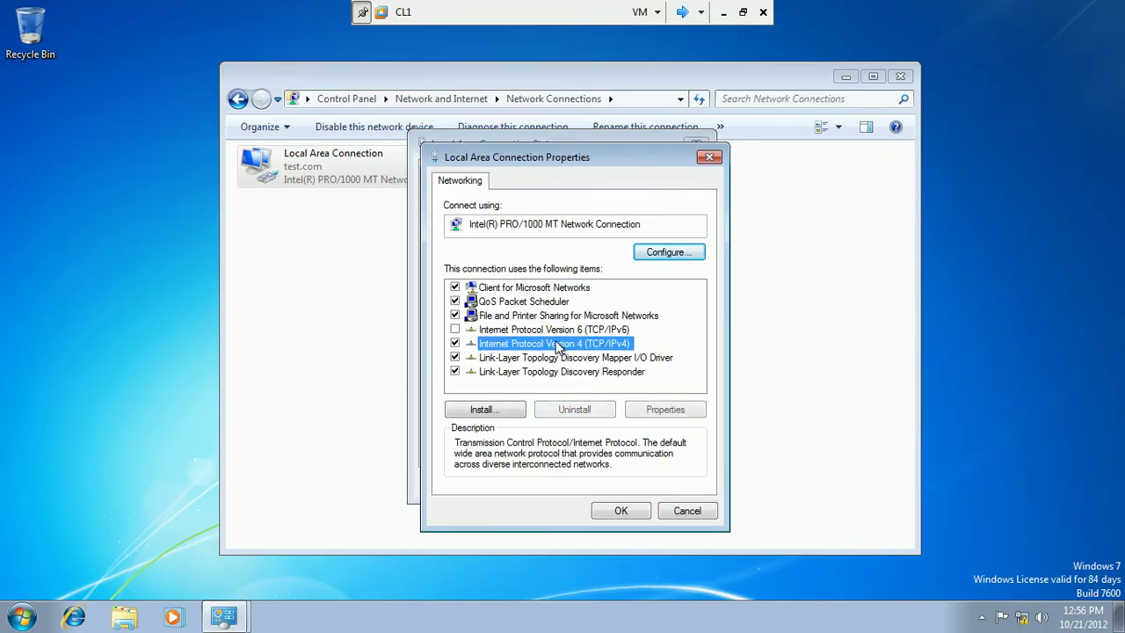
pyautogui.click(657, 410)
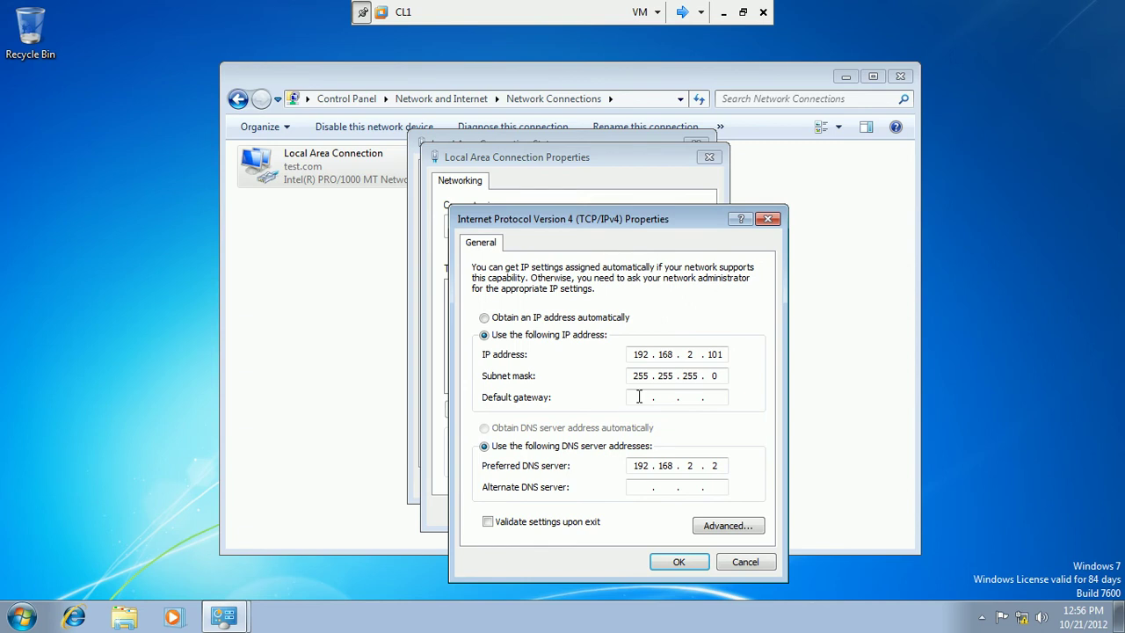
pyautogui.write('192.168.1.1')
pyautogui.click(678, 565)
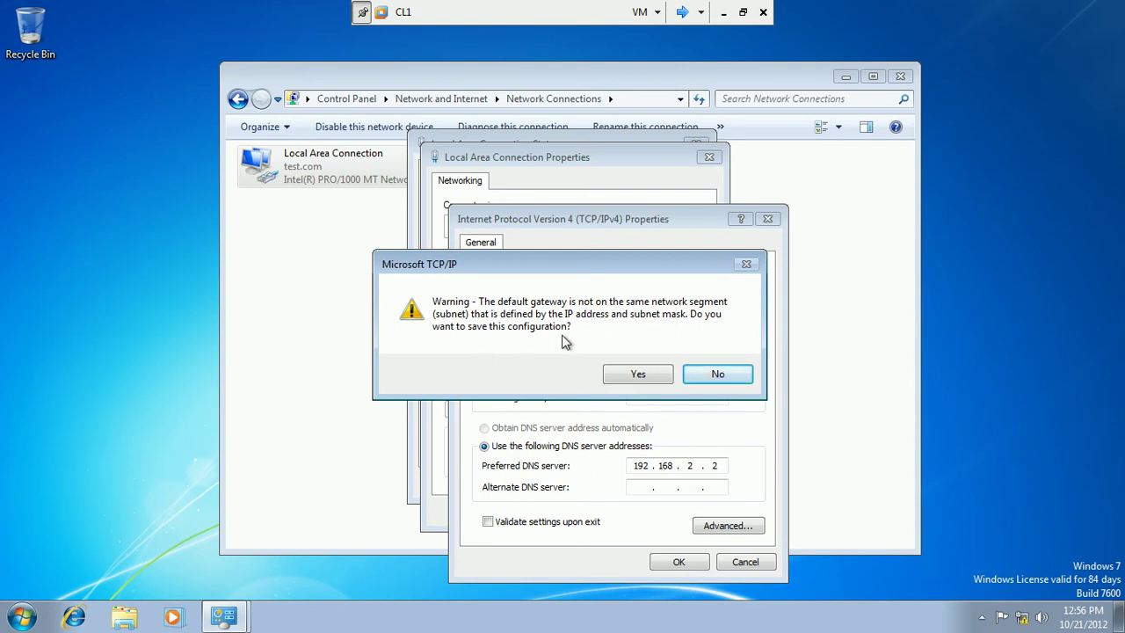
pyautogui.moveTo(616, 262); pyautogui.dragTo(353, 333)
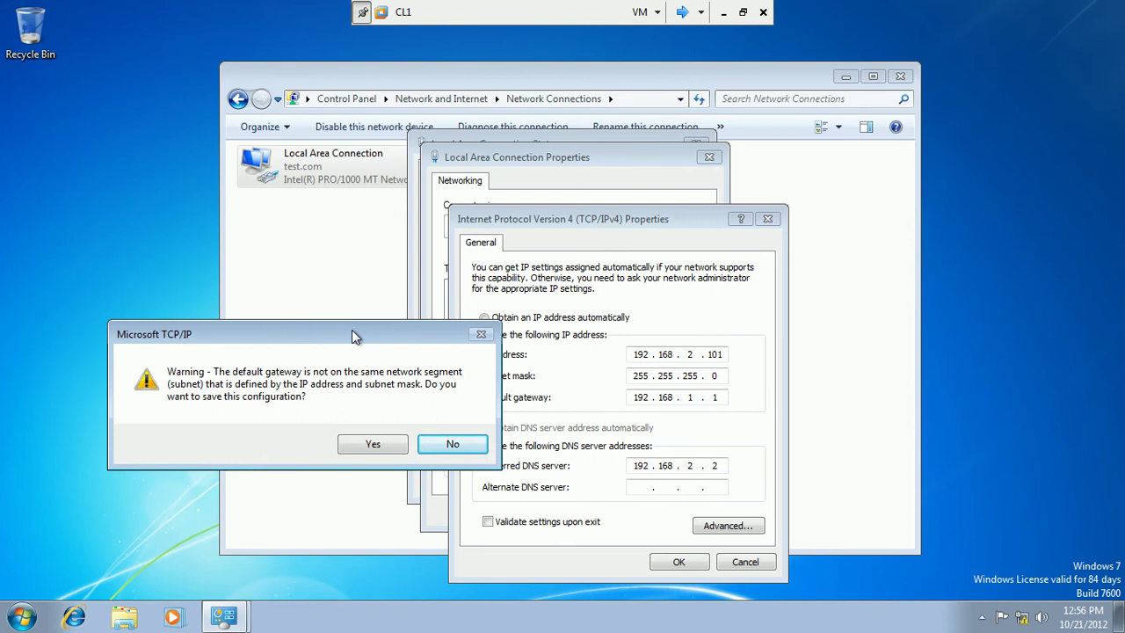
pyautogui.click(446, 444)
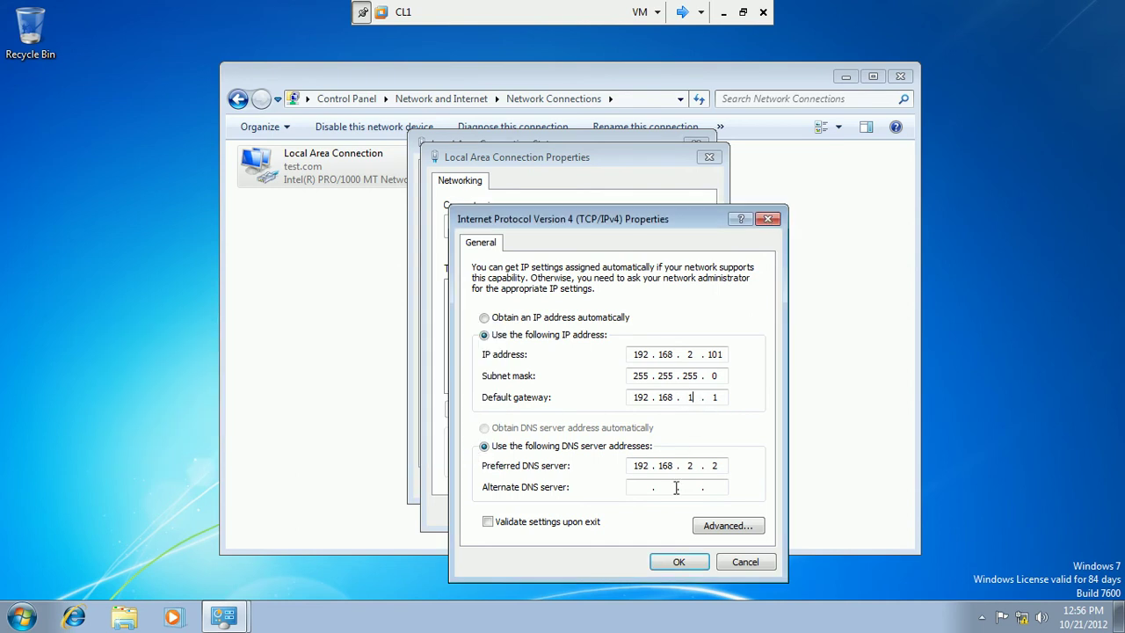
pyautogui.write('2')
pyautogui.click(688, 563)
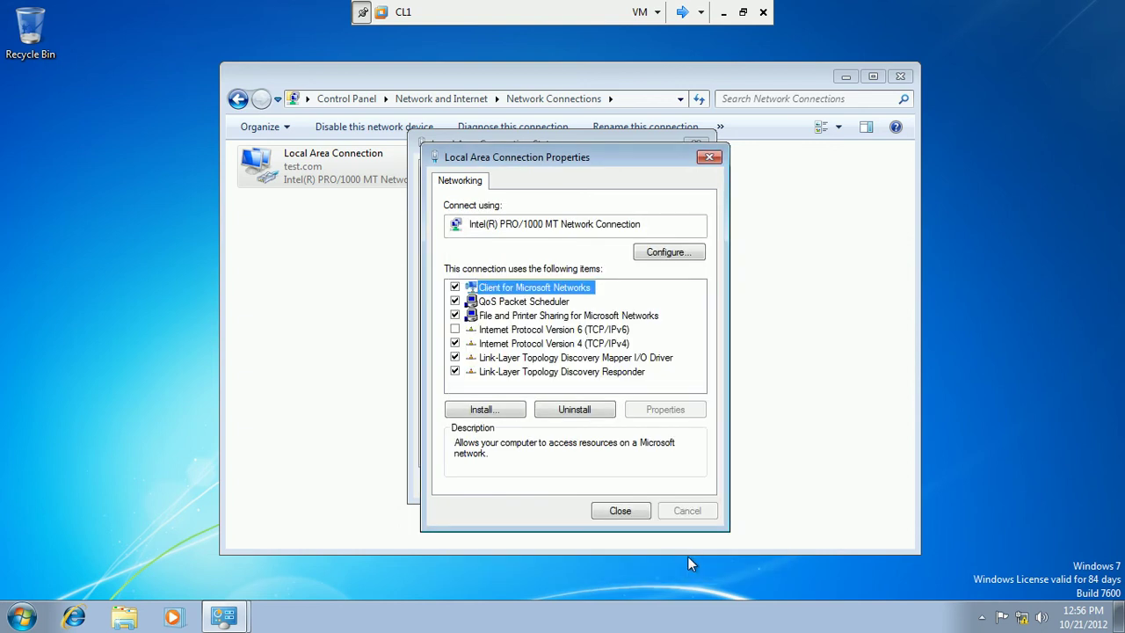
pyautogui.click(628, 512)
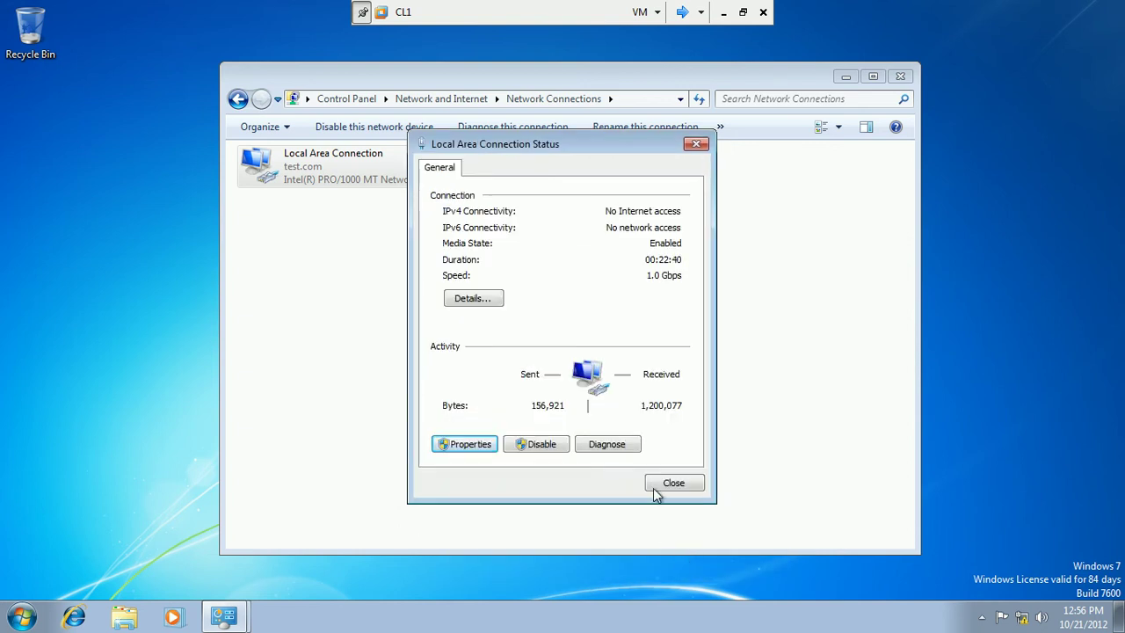
pyautogui.click(654, 486)
# Close the Network Connections window and refresh the desktop.
pyautogui.click(892, 77)
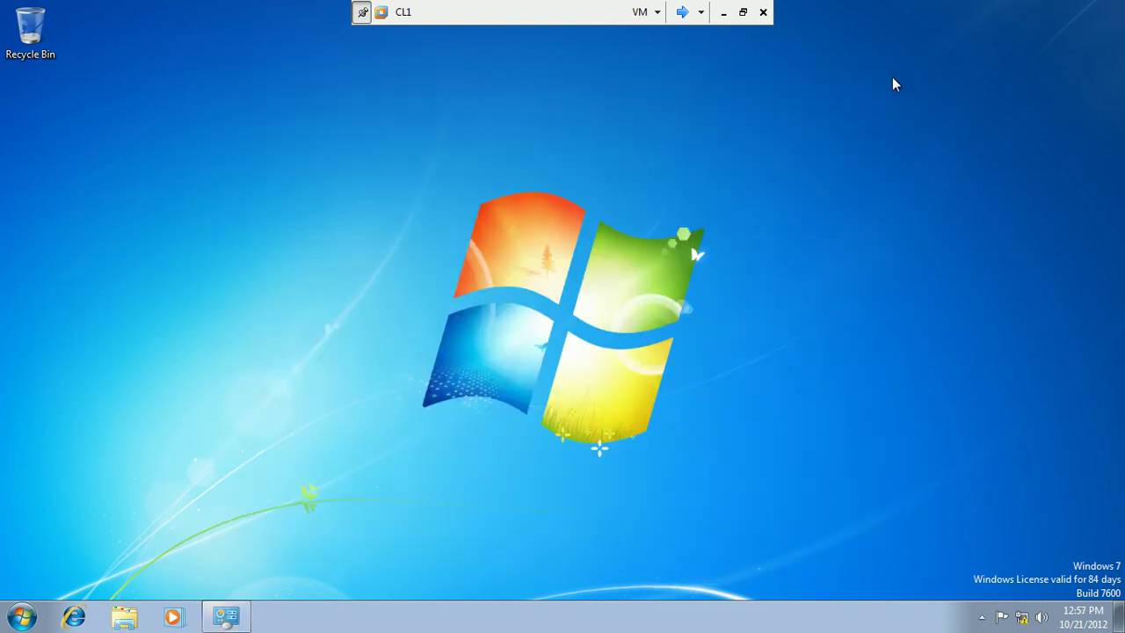
pyautogui.rightClick(370, 260)
pyautogui.click(390, 304)
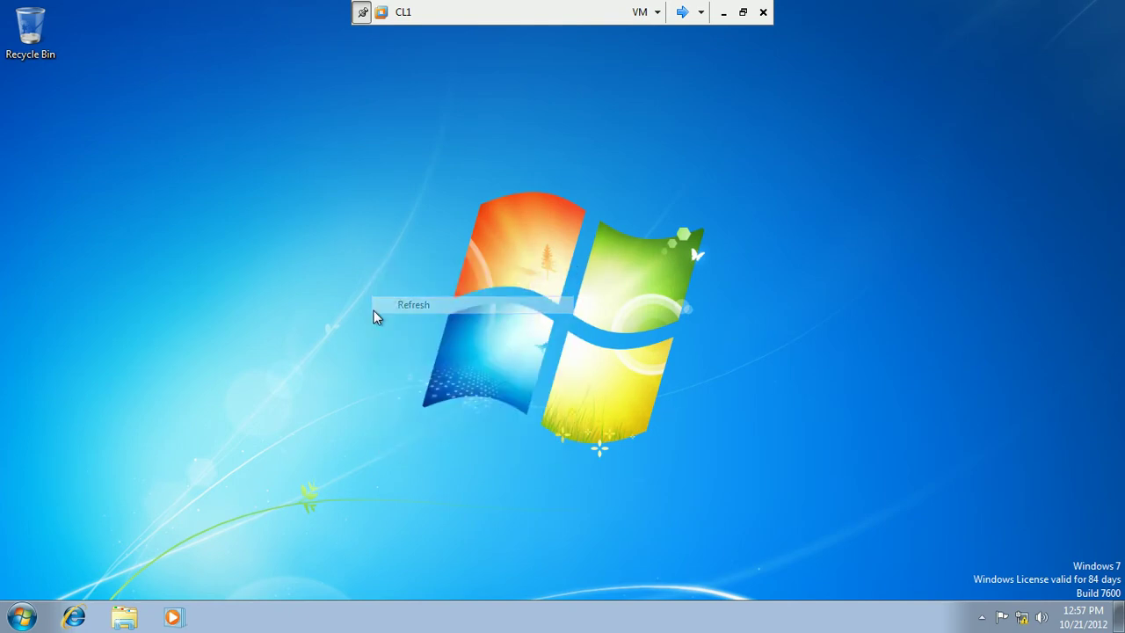
# Launch Microsoft Office Outlook 2007 from All Programs > Microsoft Office.
pyautogui.click(22, 617)
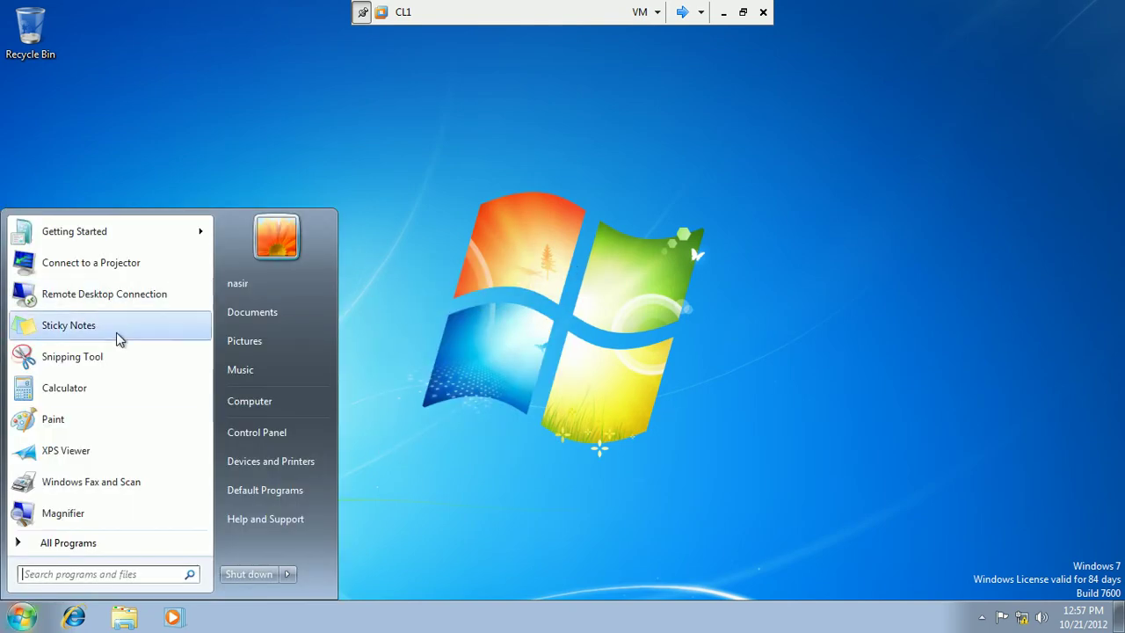
pyautogui.click(92, 547)
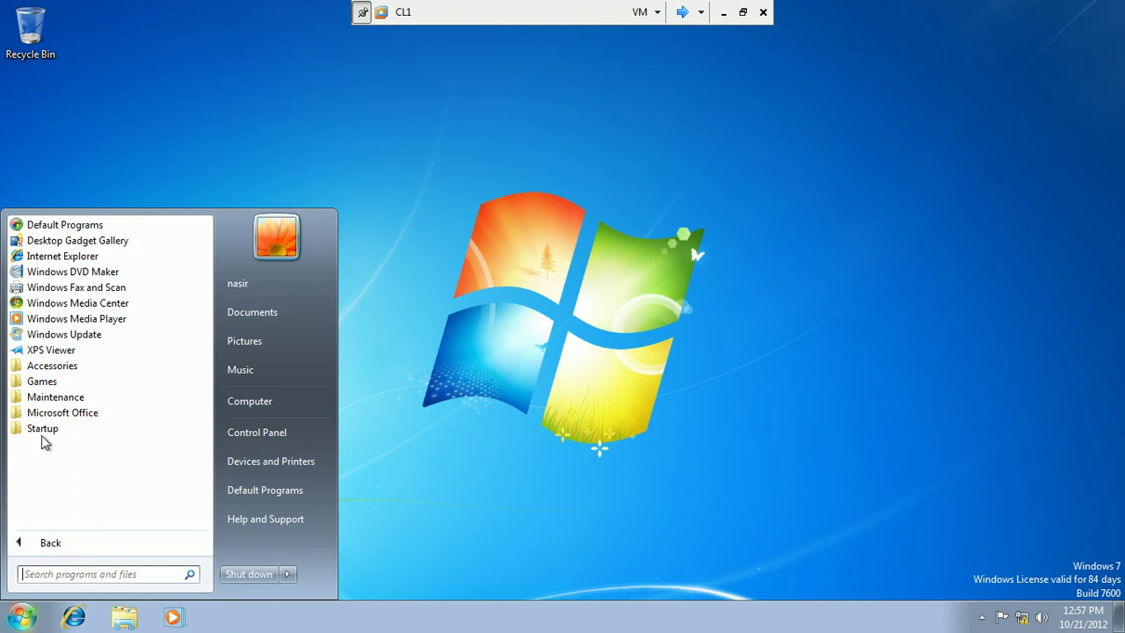
pyautogui.click(76, 413)
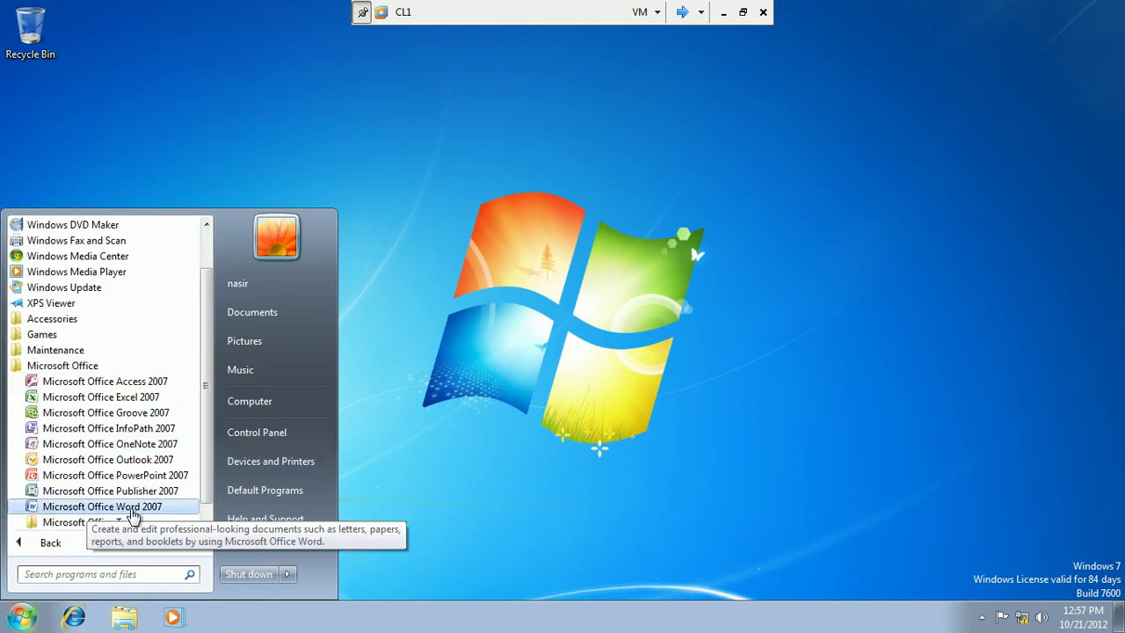
pyautogui.click(130, 461)
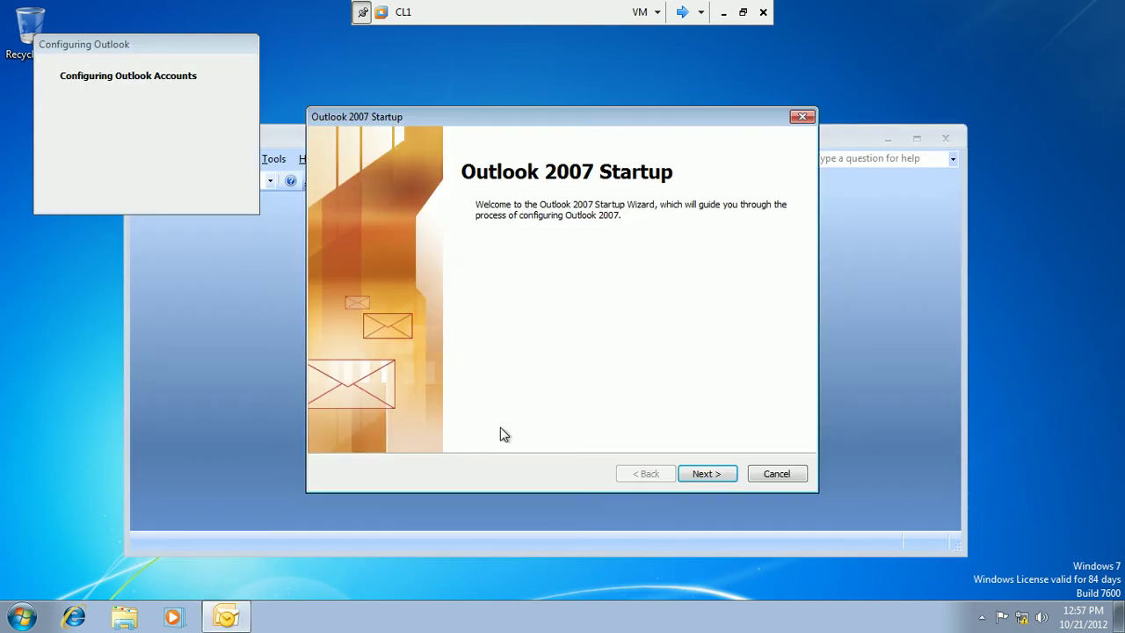
# Run the Outlook startup wizard to auto-detect and add the Exchange e-mail account.
pyautogui.click(693, 473)
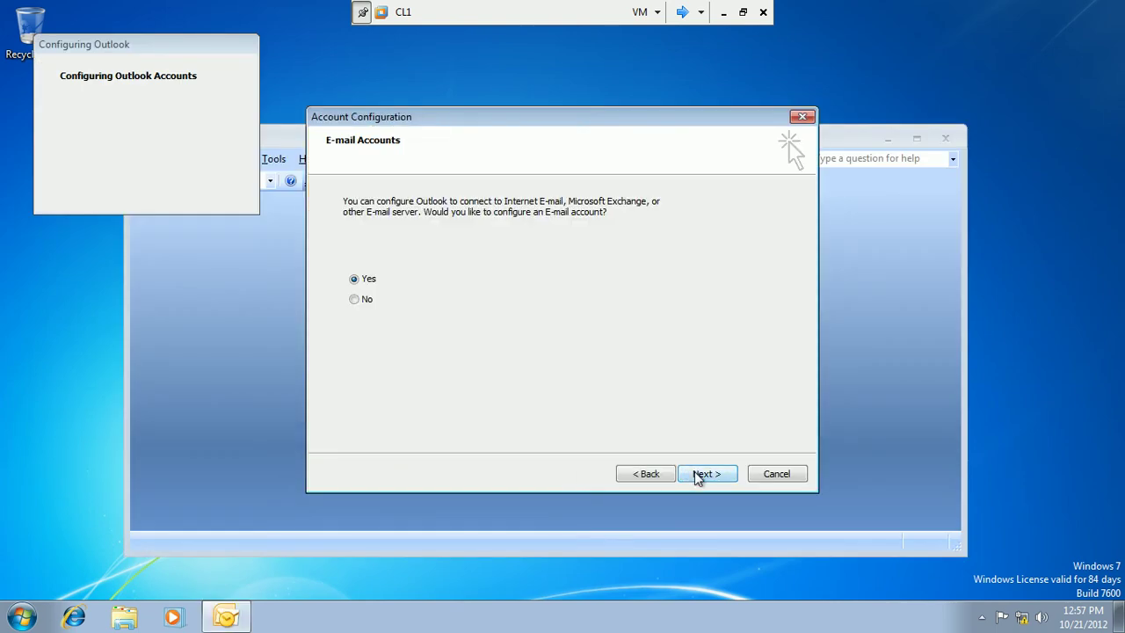
pyautogui.click(695, 473)
pyautogui.click(696, 473)
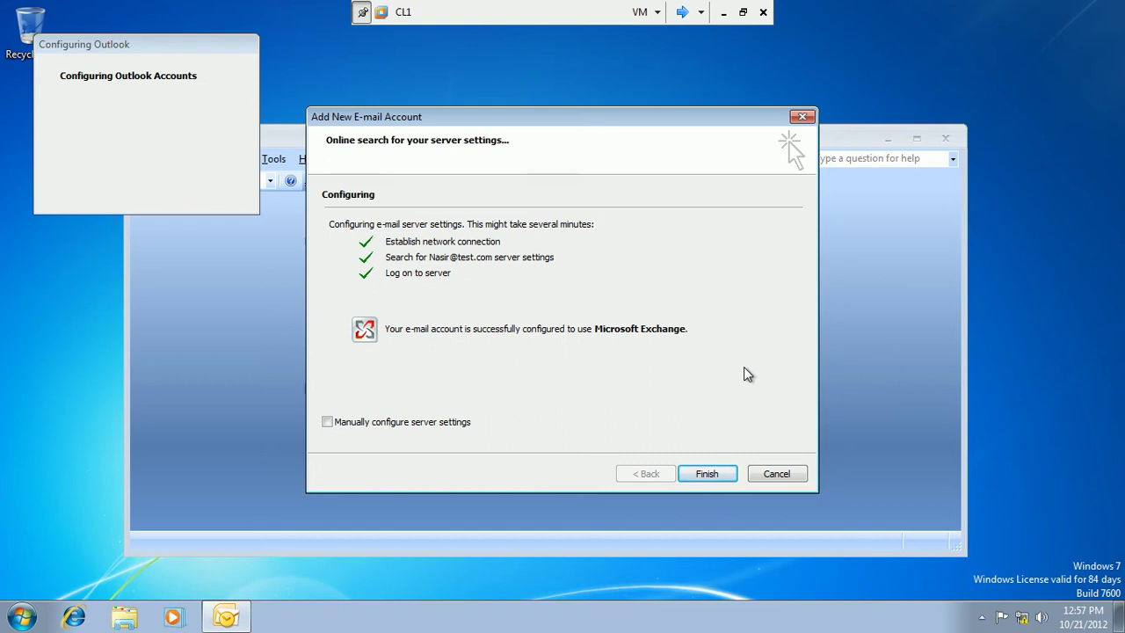
pyautogui.click(708, 473)
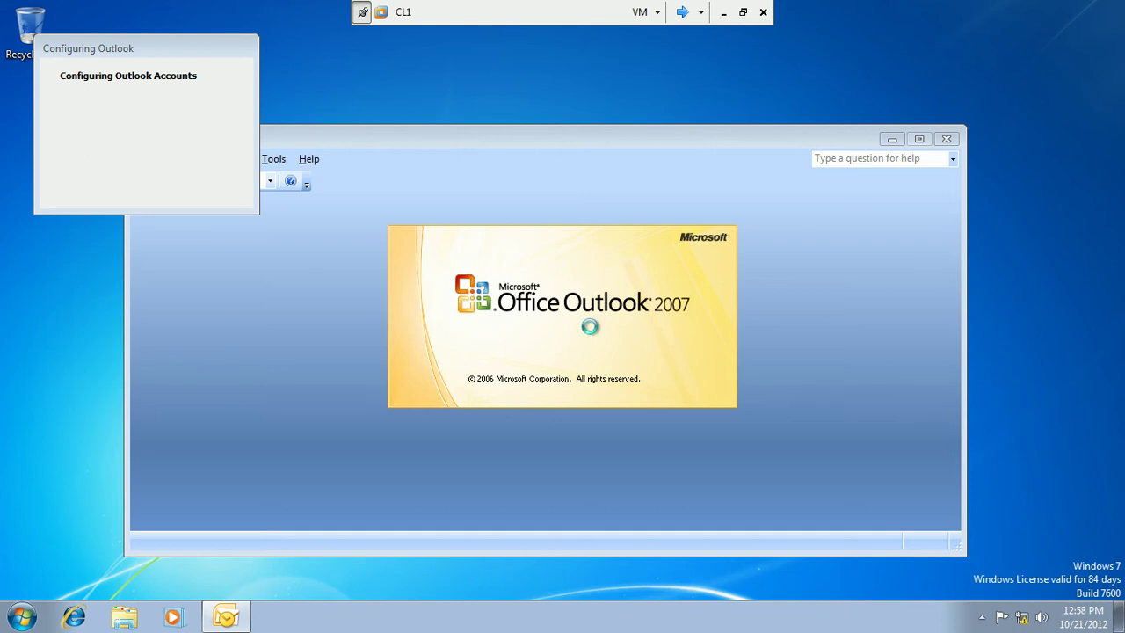
# Return the virtual machine display to full screen.
pyautogui.click(741, 14)
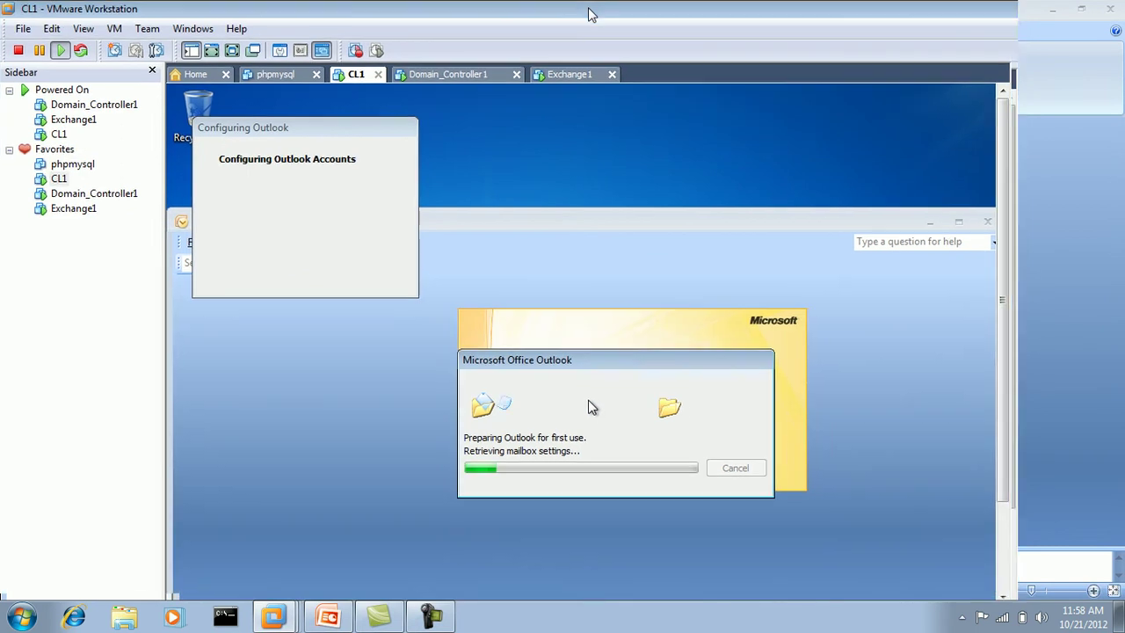
pyautogui.click(430, 618)
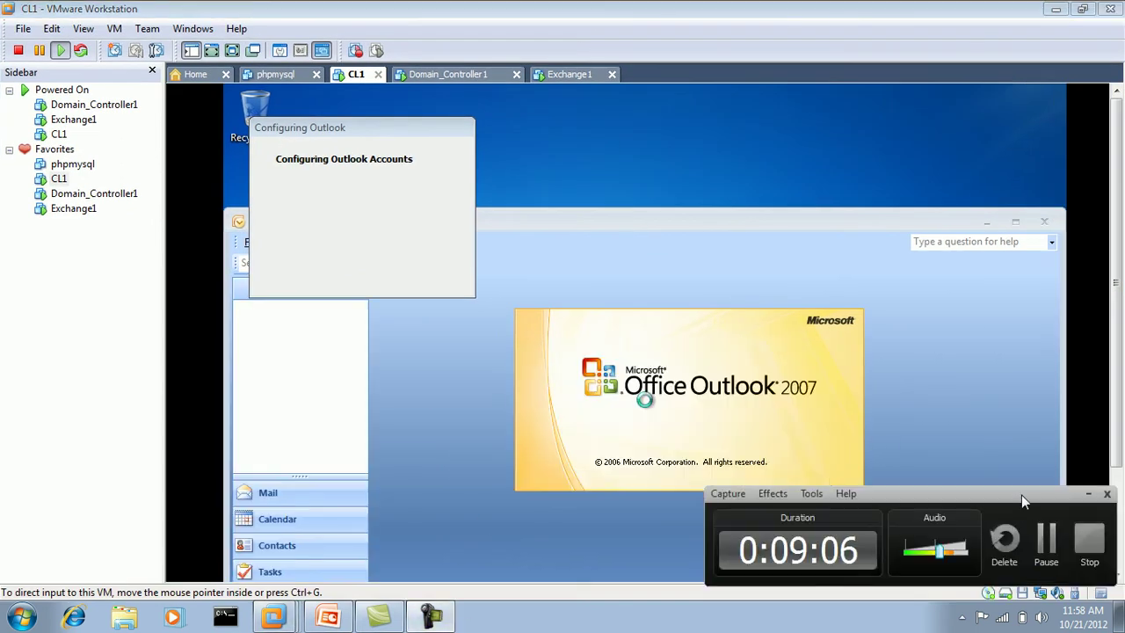
pyautogui.click(814, 369)
pyautogui.click(232, 50)
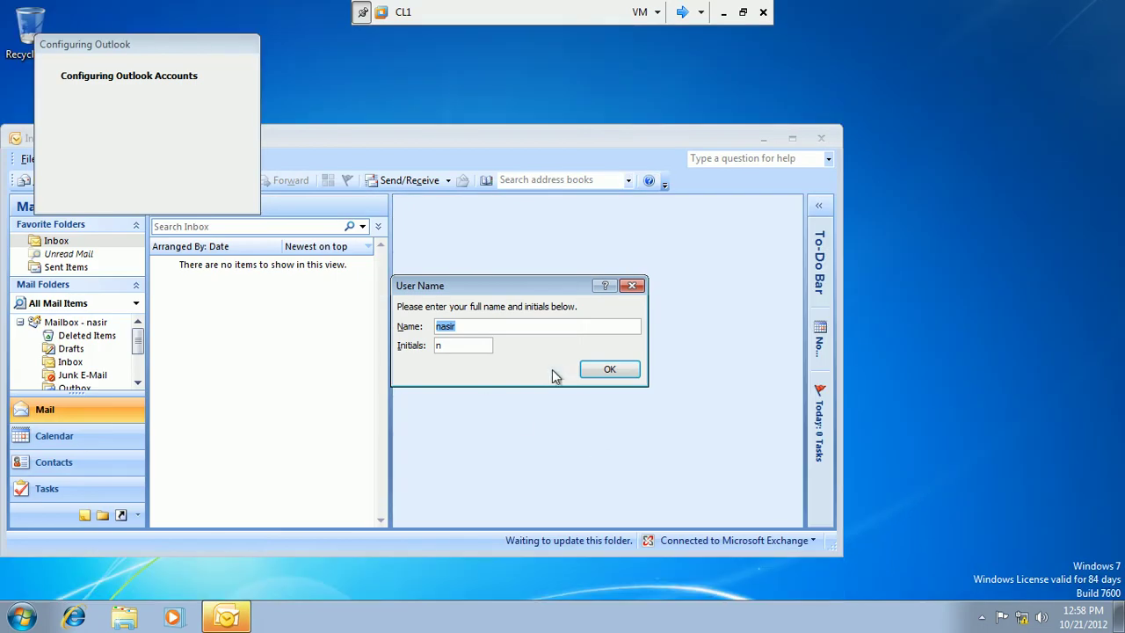
# Accept the suggested user name, skip privacy options, and decline Microsoft Update.
pyautogui.click(609, 369)
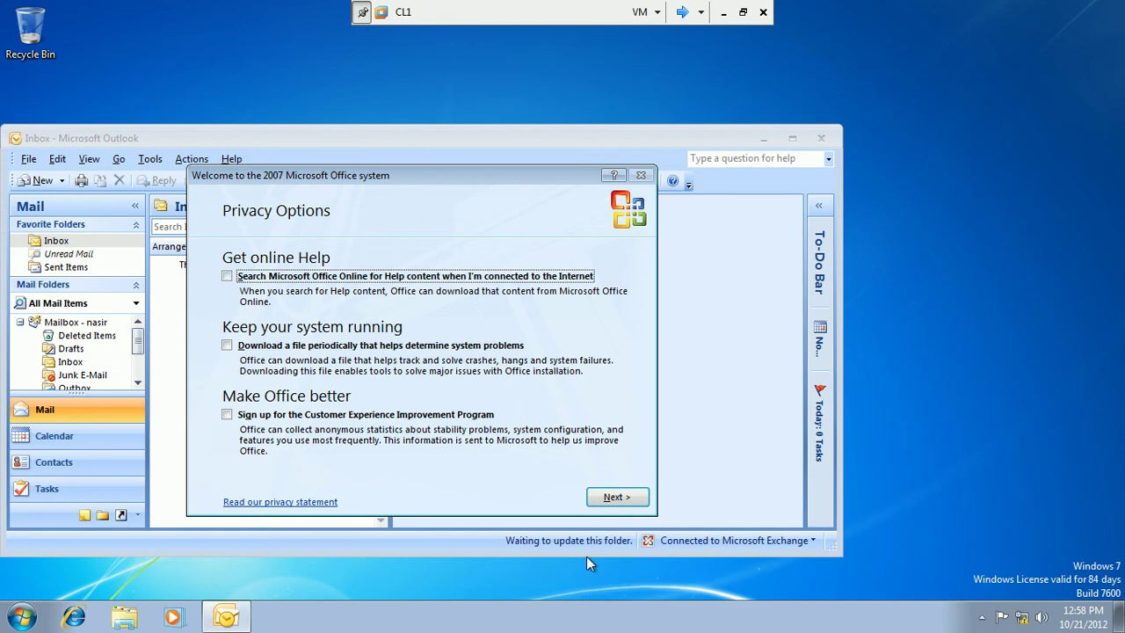
pyautogui.click(617, 497)
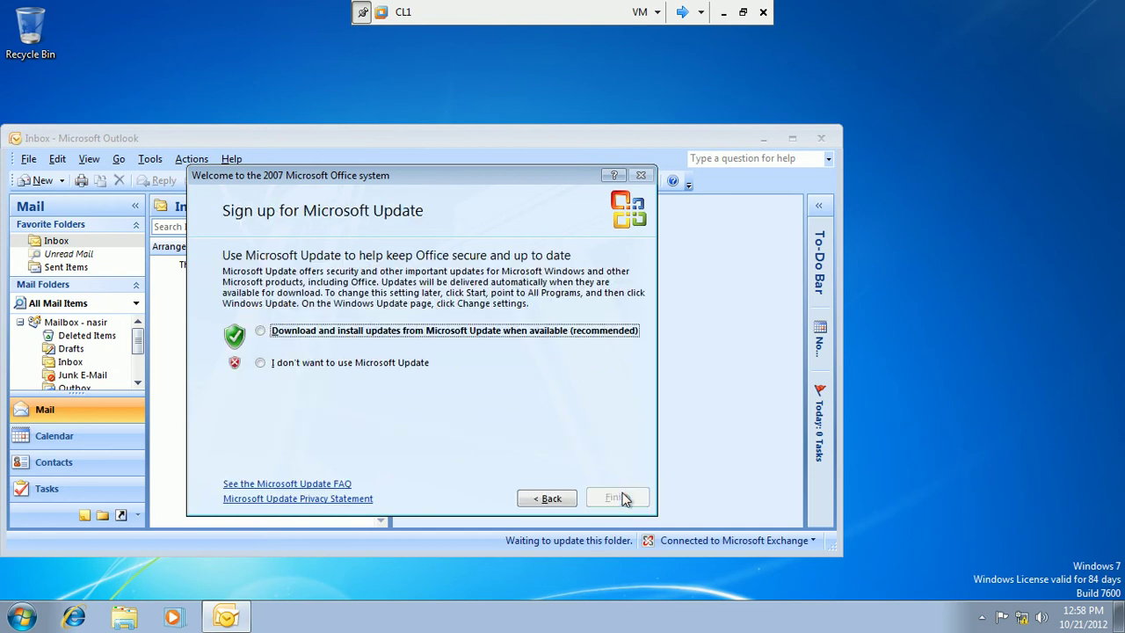
pyautogui.click(387, 362)
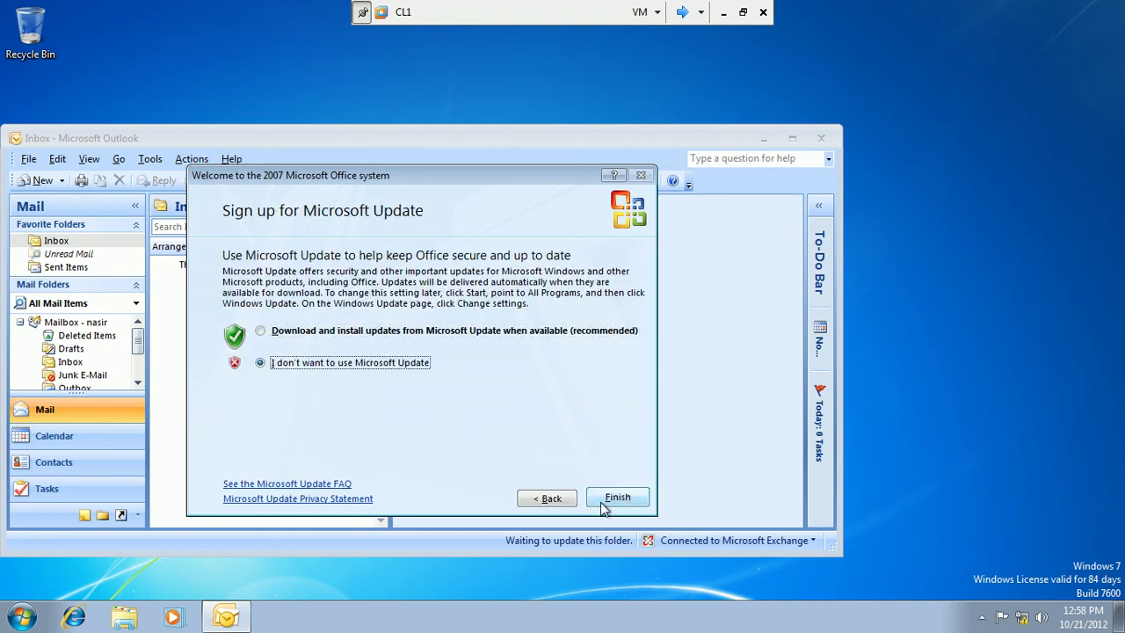
pyautogui.click(603, 497)
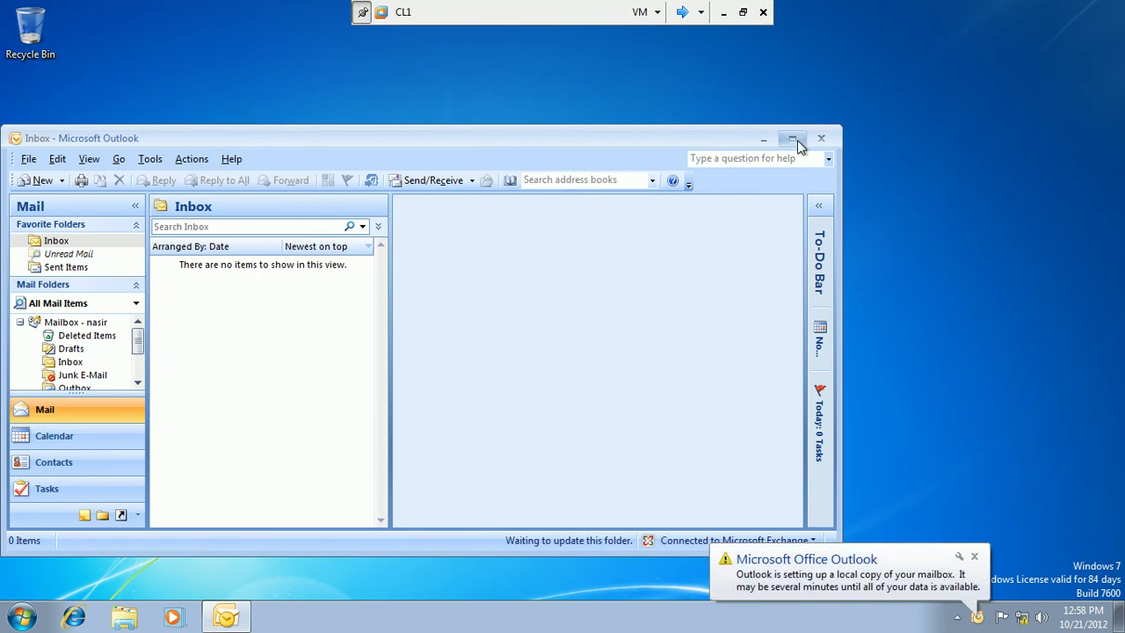
# Maximize Outlook, dismiss the notification, and browse the Mail, Calendar, Contacts and Tasks views.
pyautogui.click(792, 139)
pyautogui.click(975, 558)
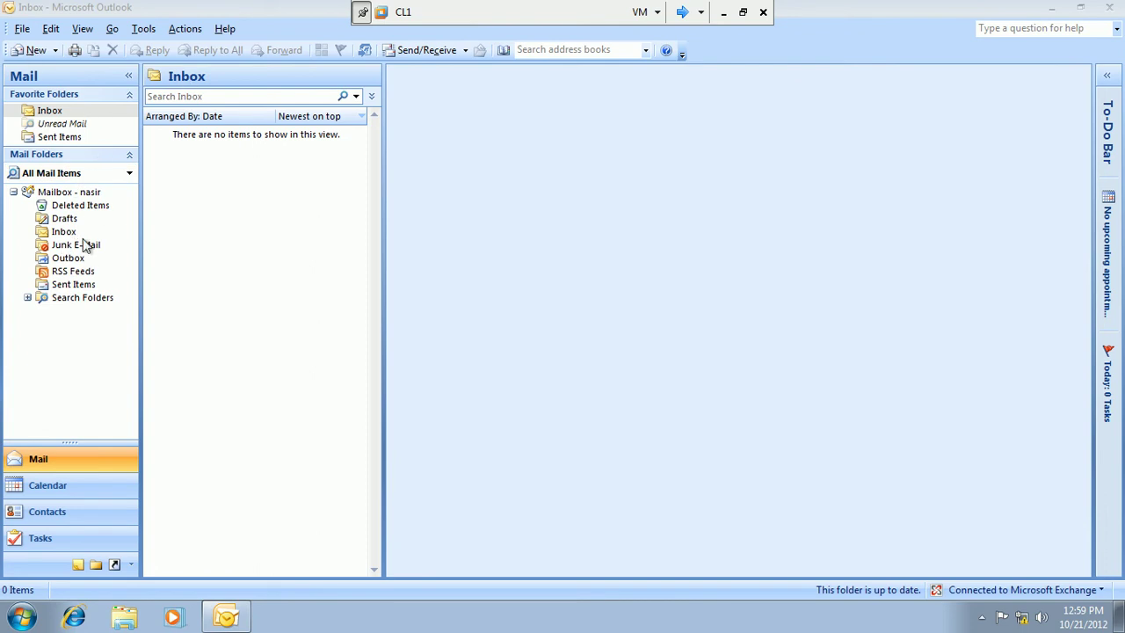
pyautogui.click(38, 461)
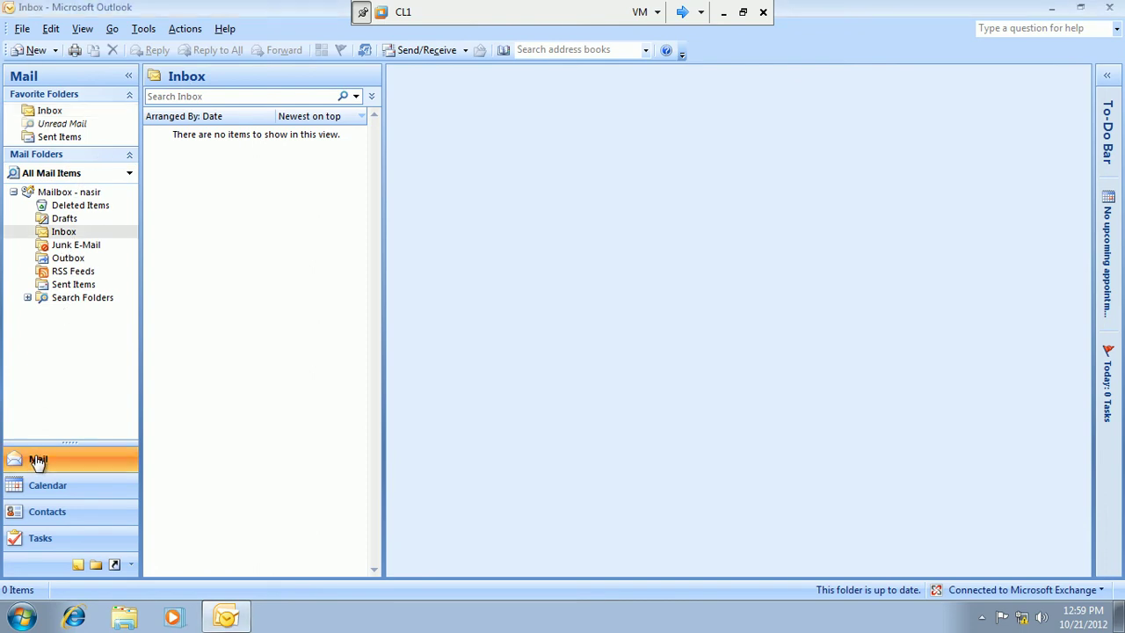
pyautogui.click(35, 493)
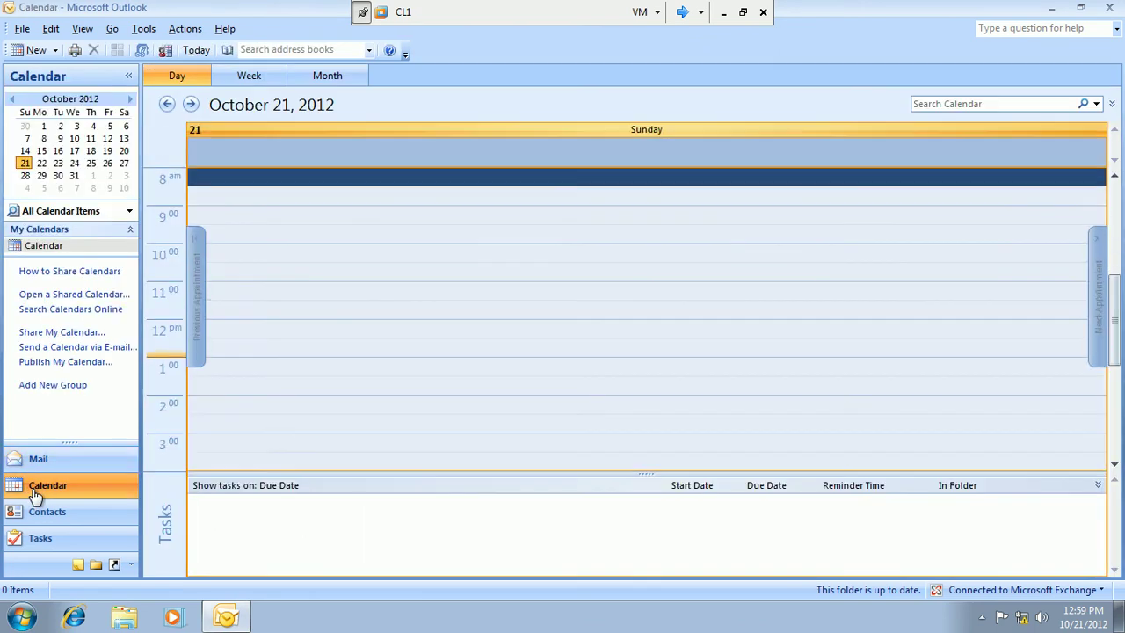
pyautogui.click(36, 517)
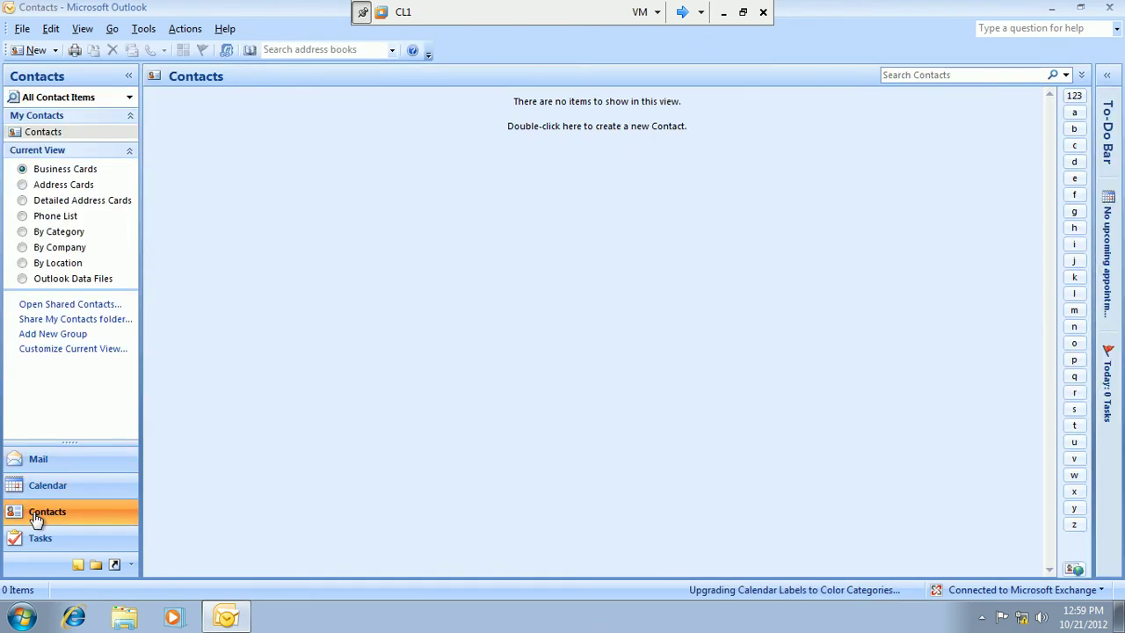
pyautogui.click(35, 538)
pyautogui.click(51, 463)
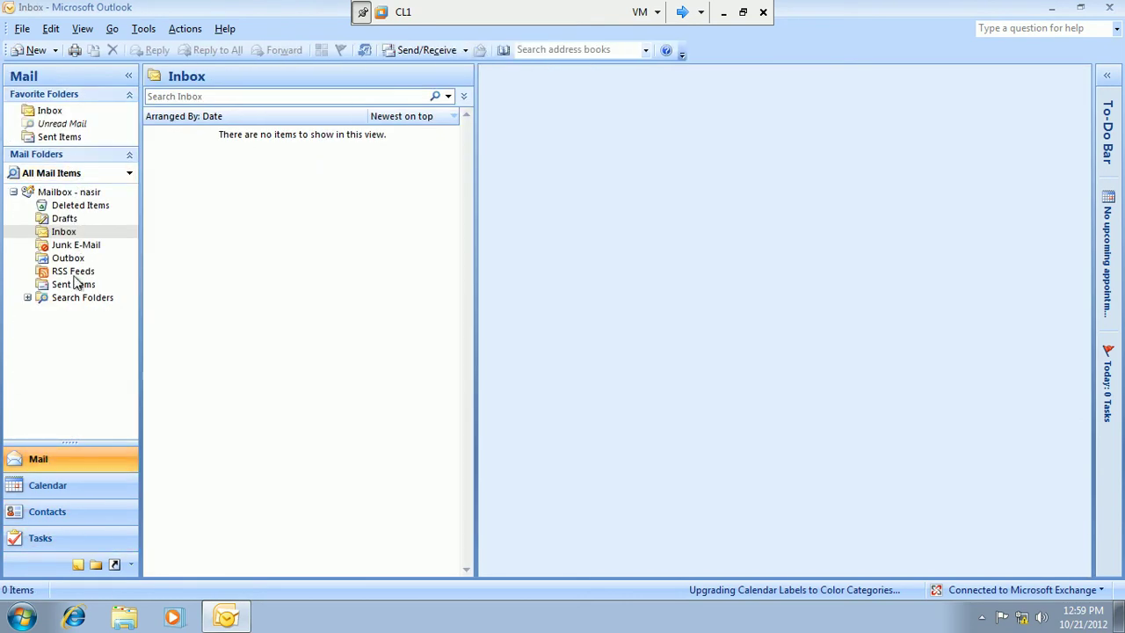
# Expand Search Folders, toggle the folder list, Navigation Pane and Query Builder, then close Outlook.
pyautogui.click(27, 298)
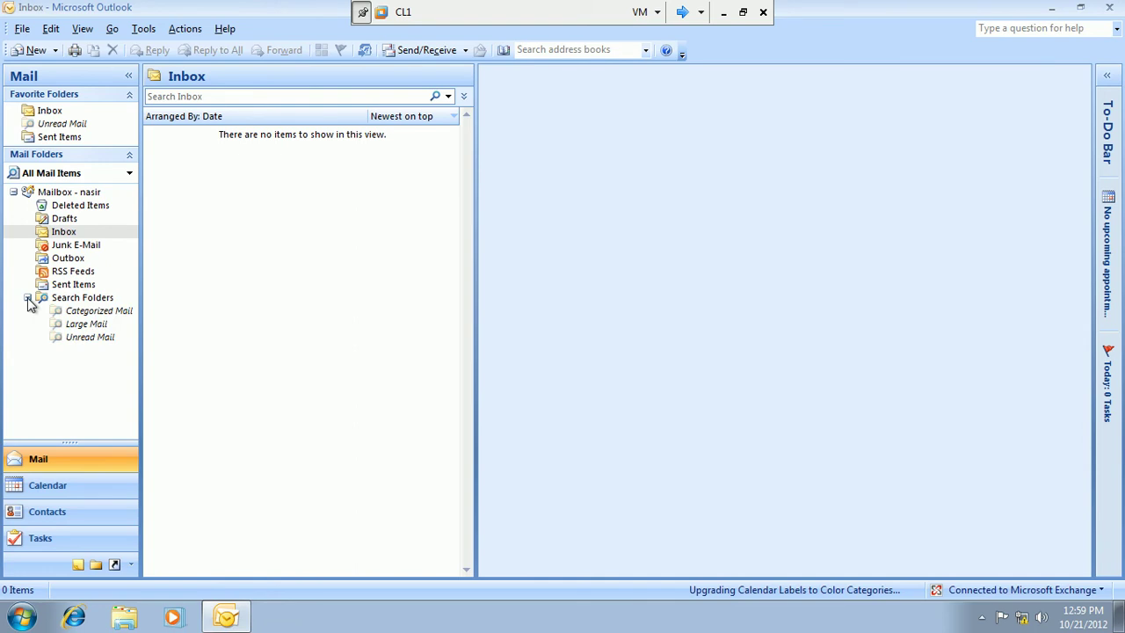
pyautogui.click(86, 157)
pyautogui.click(87, 157)
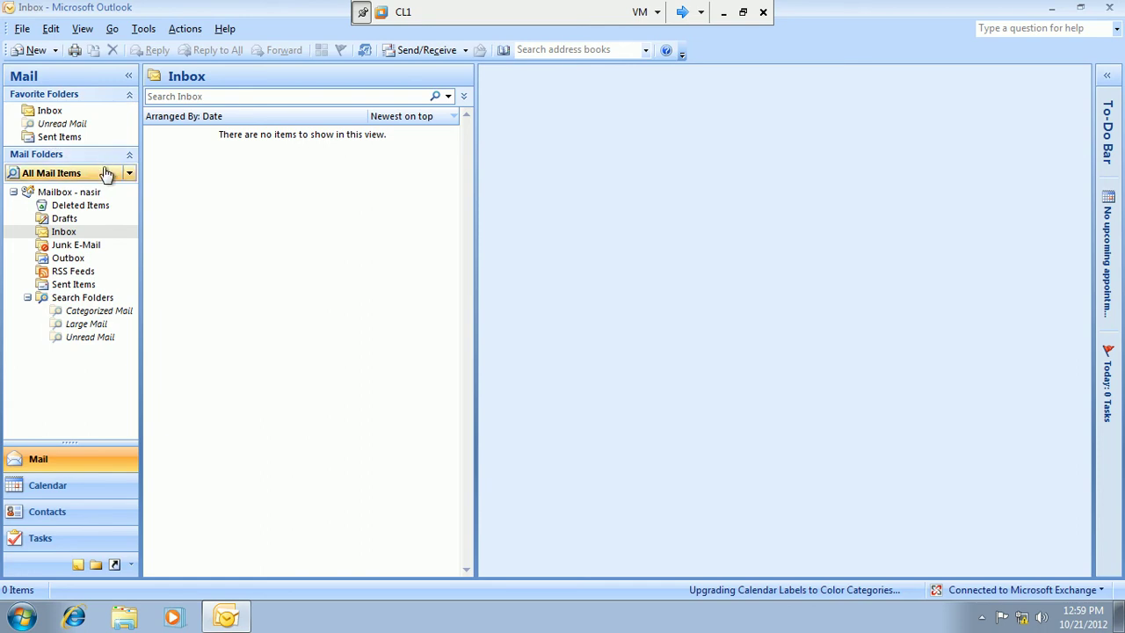
pyautogui.click(129, 76)
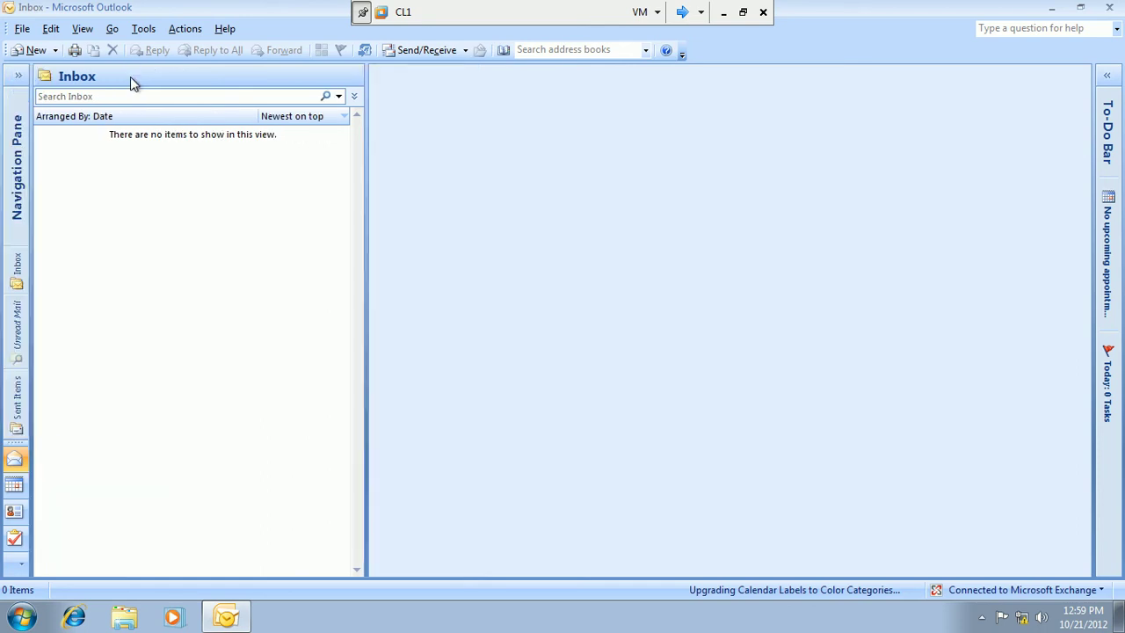
pyautogui.click(359, 97)
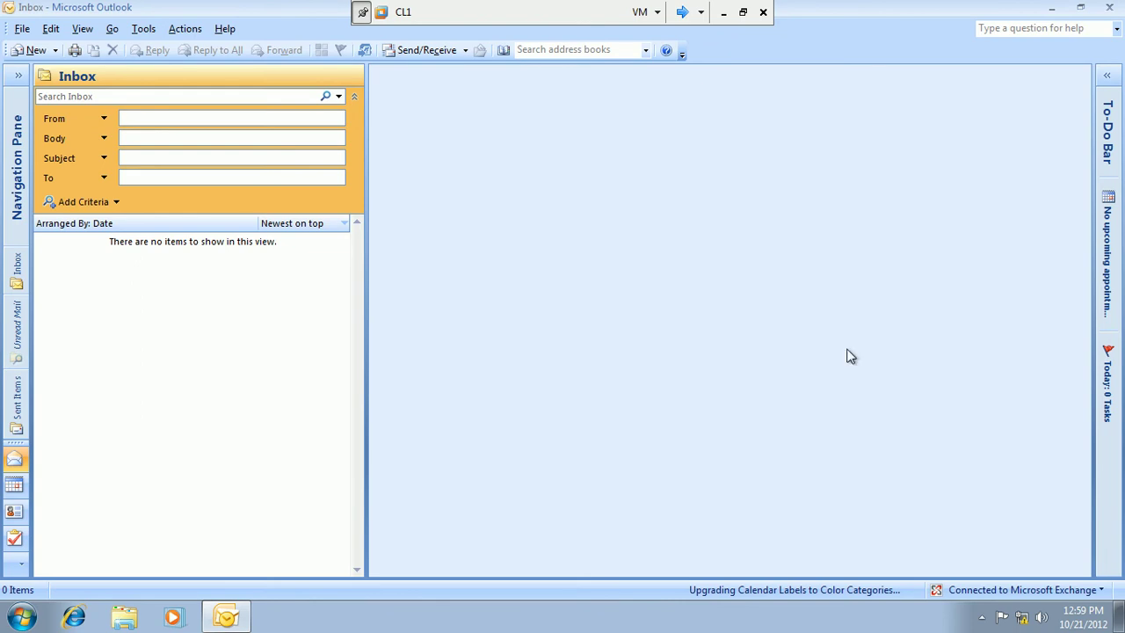
pyautogui.click(19, 75)
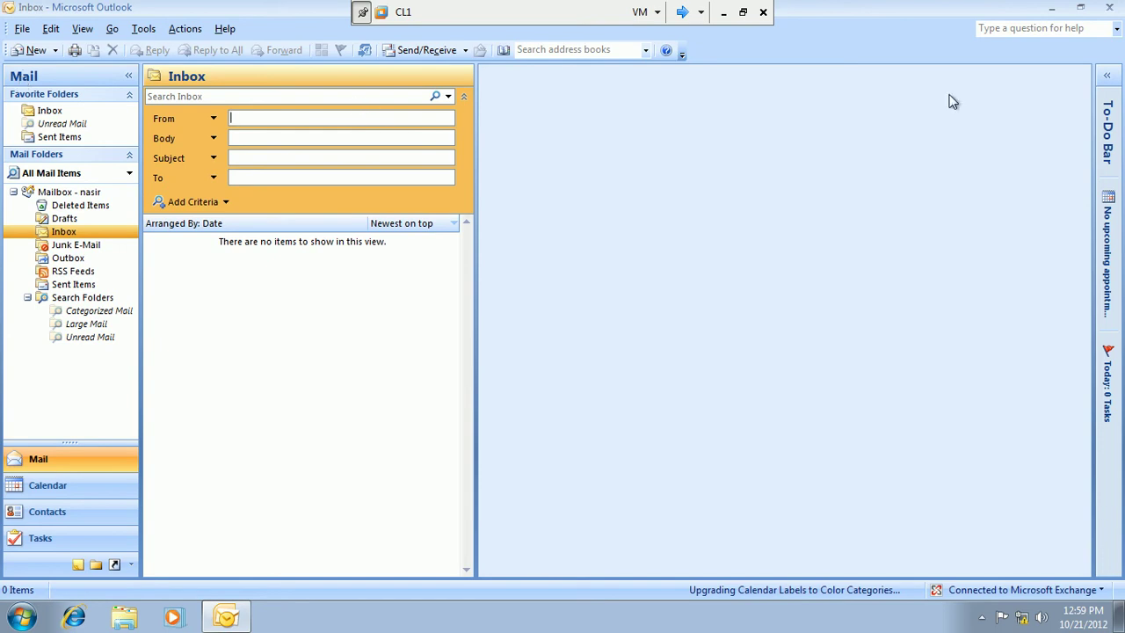
pyautogui.click(1118, 8)
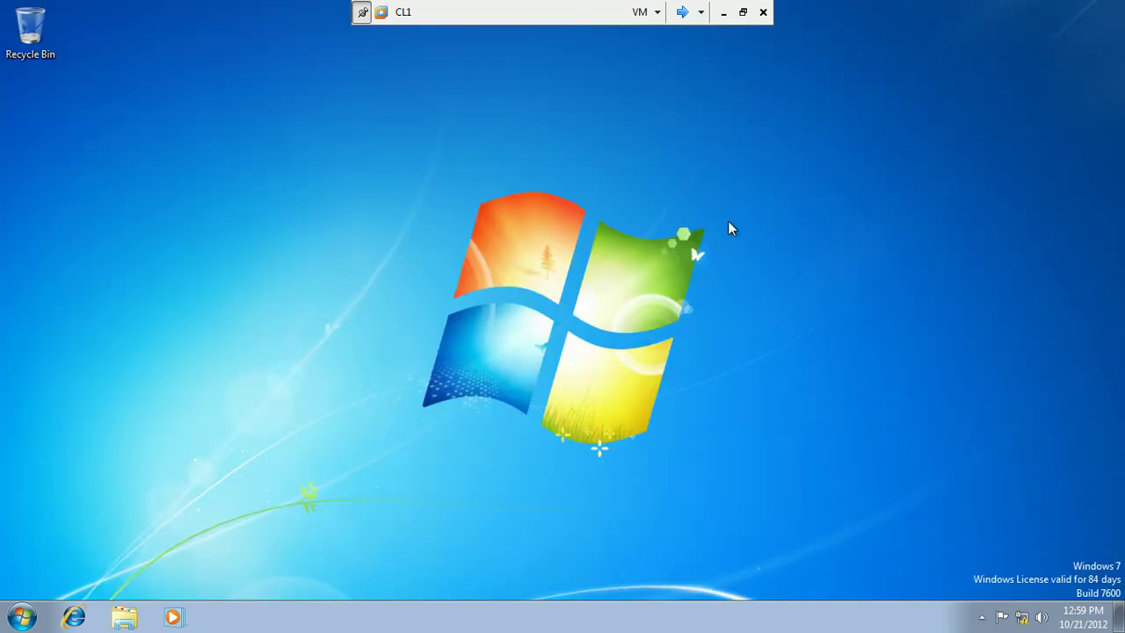
# Switch to the Exchange1 VM, refresh its desktop, and start Exchange Management Console.
pyautogui.click(684, 14)
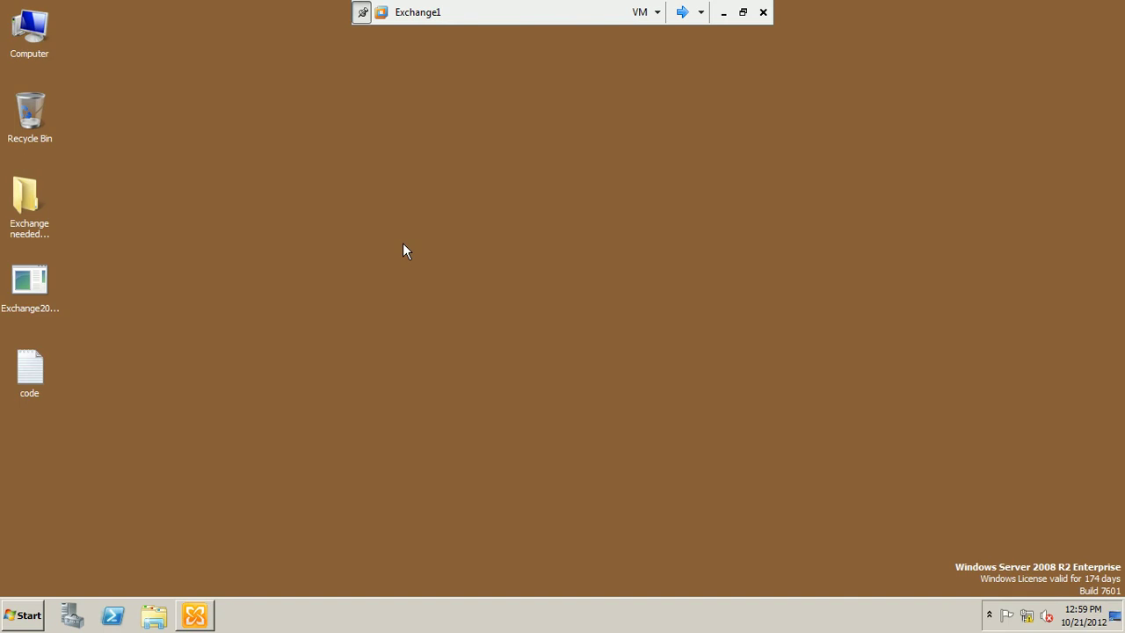
pyautogui.rightClick(403, 242)
pyautogui.click(423, 275)
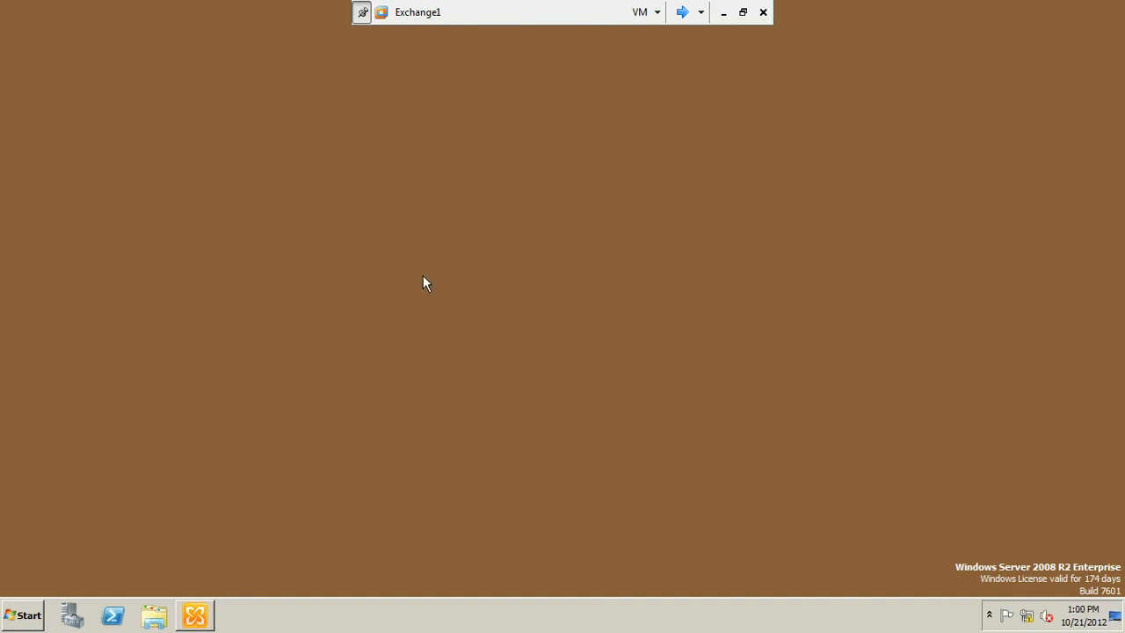
pyautogui.click(194, 615)
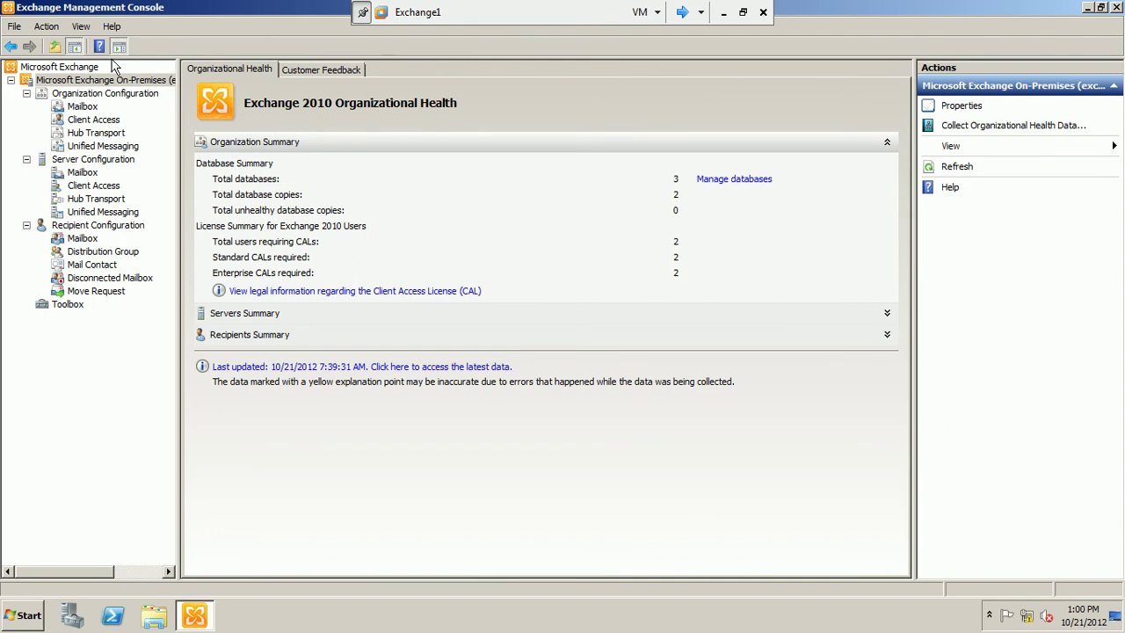
# Under Organization Configuration > Client Access, choose Properties for the Default OWA mailbox policy.
pyautogui.click(80, 125)
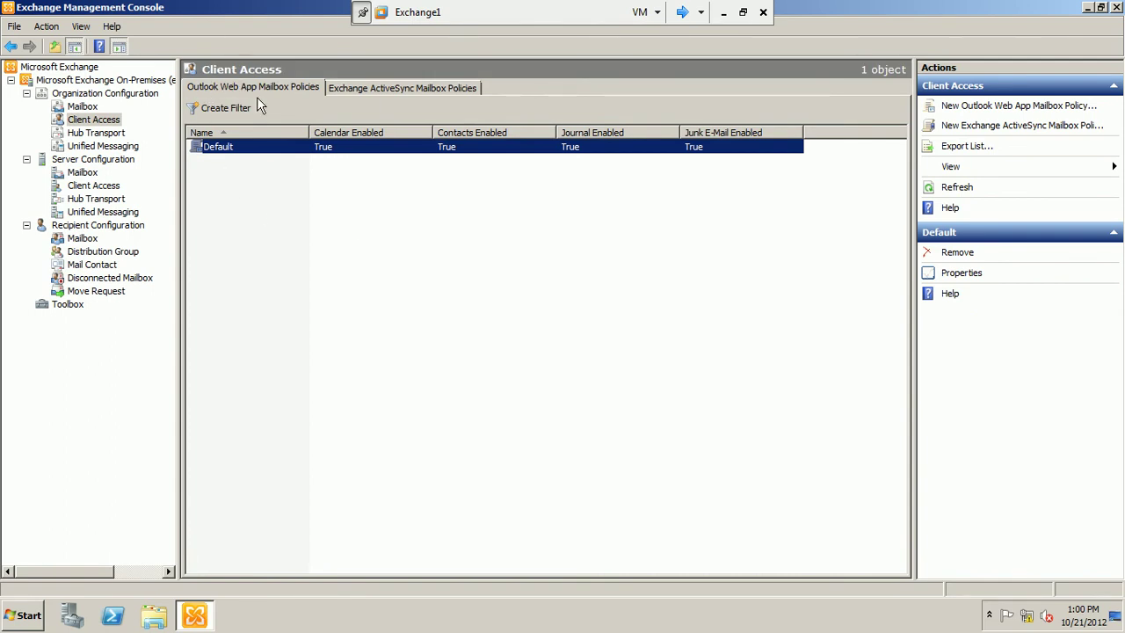
pyautogui.rightClick(248, 153)
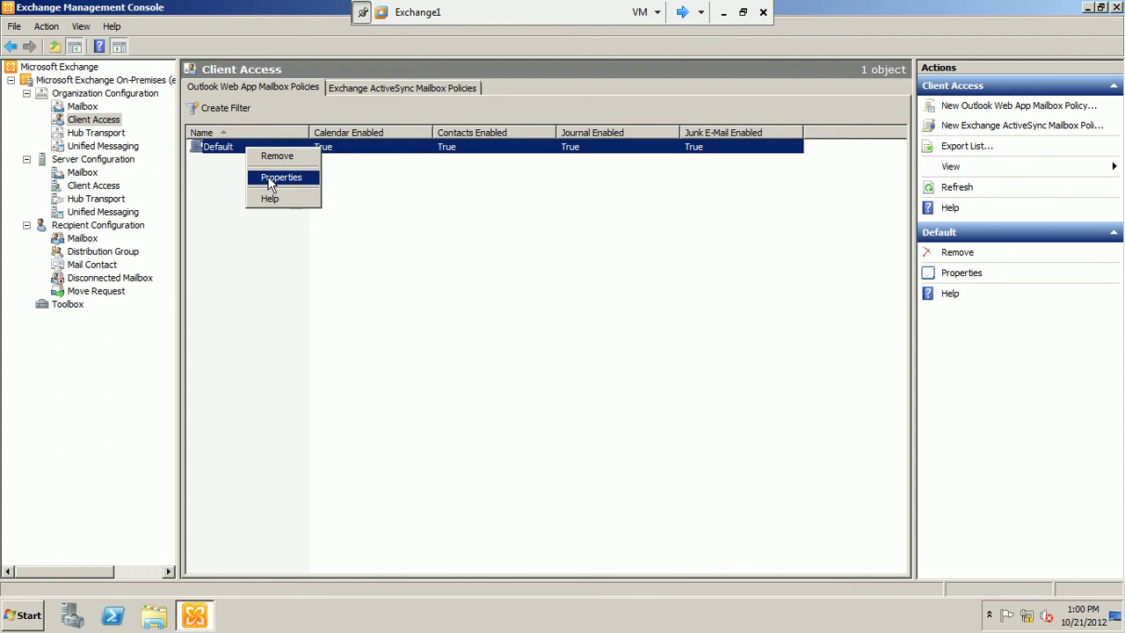
pyautogui.click(271, 179)
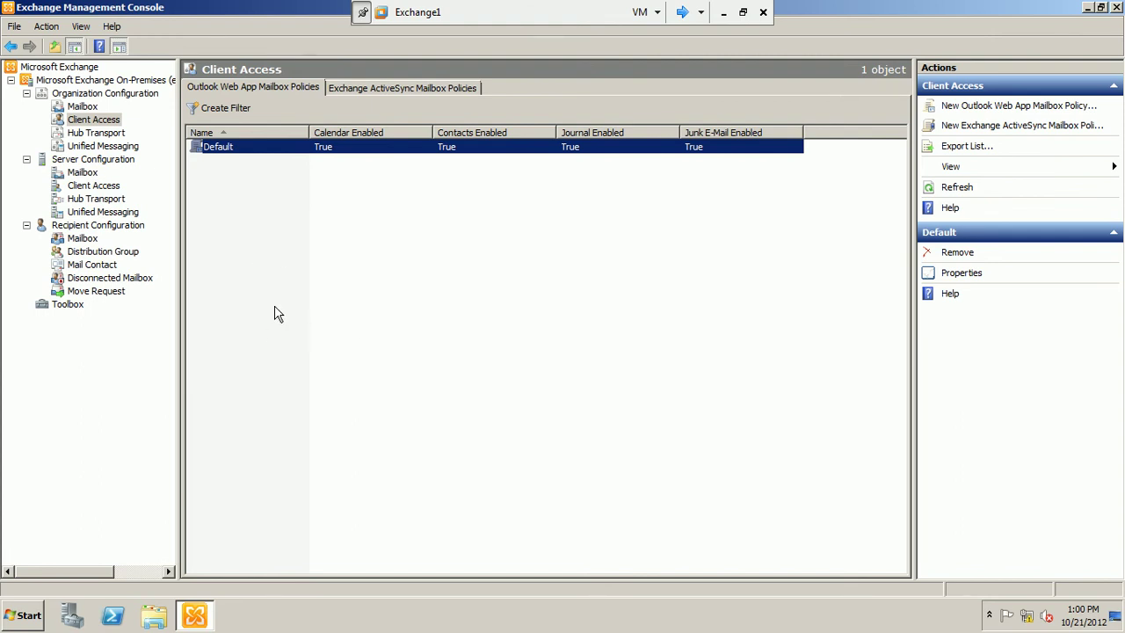
# Open the Default policy's Segmentation settings, widen the Feature column, and scroll the feature list.
pyautogui.press('Return')
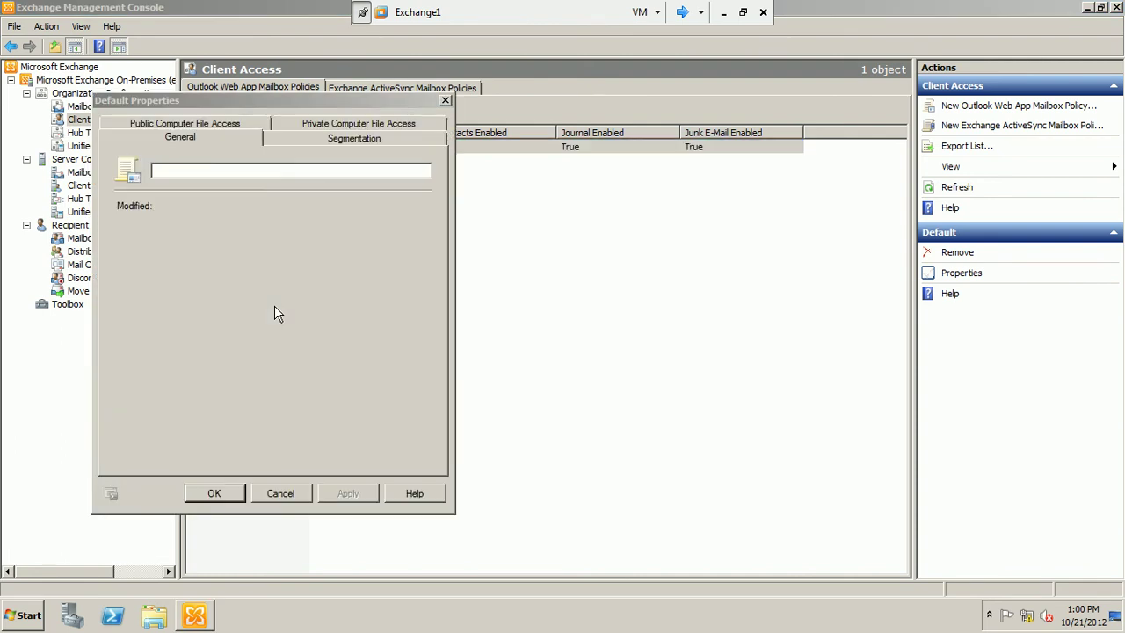
pyautogui.moveTo(332, 103); pyautogui.dragTo(501, 120)
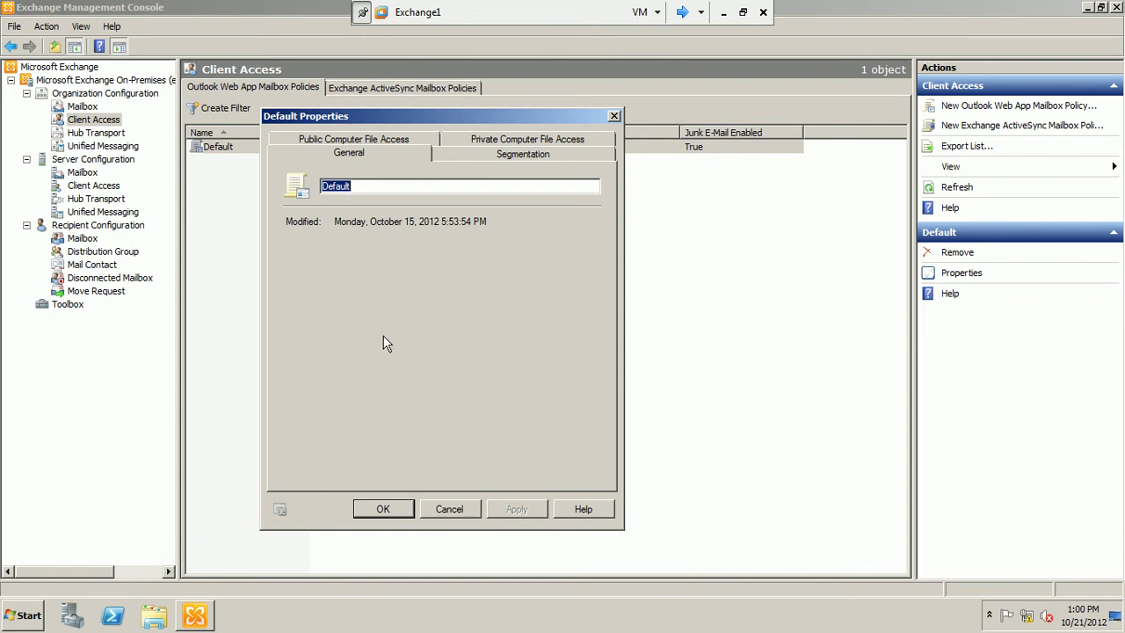
pyautogui.click(506, 151)
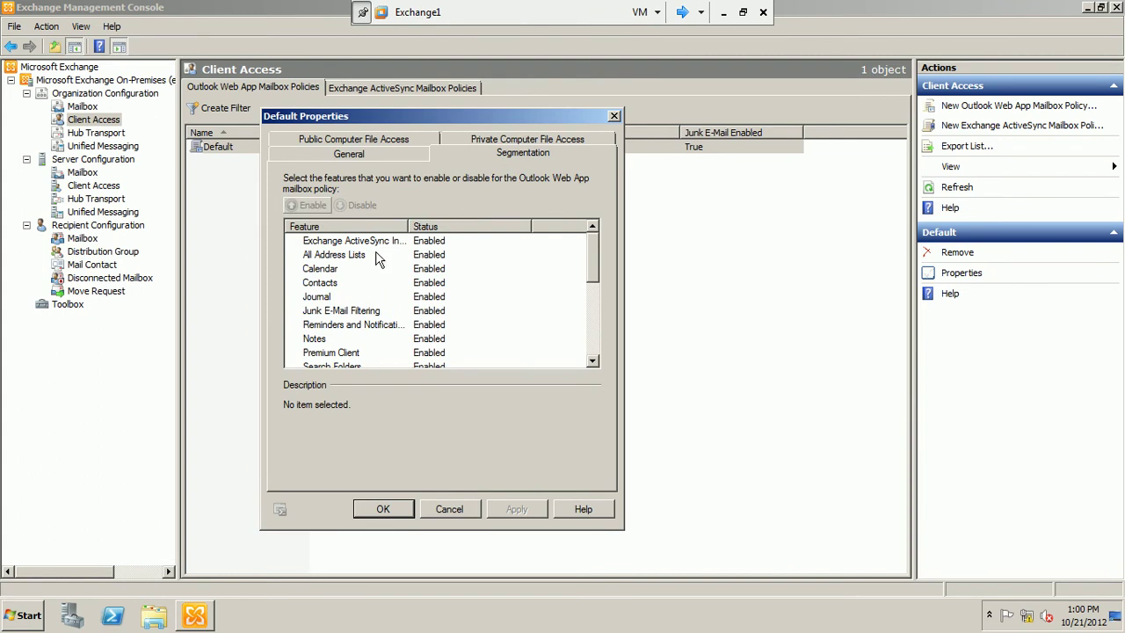
pyautogui.moveTo(407, 226); pyautogui.dragTo(472, 221)
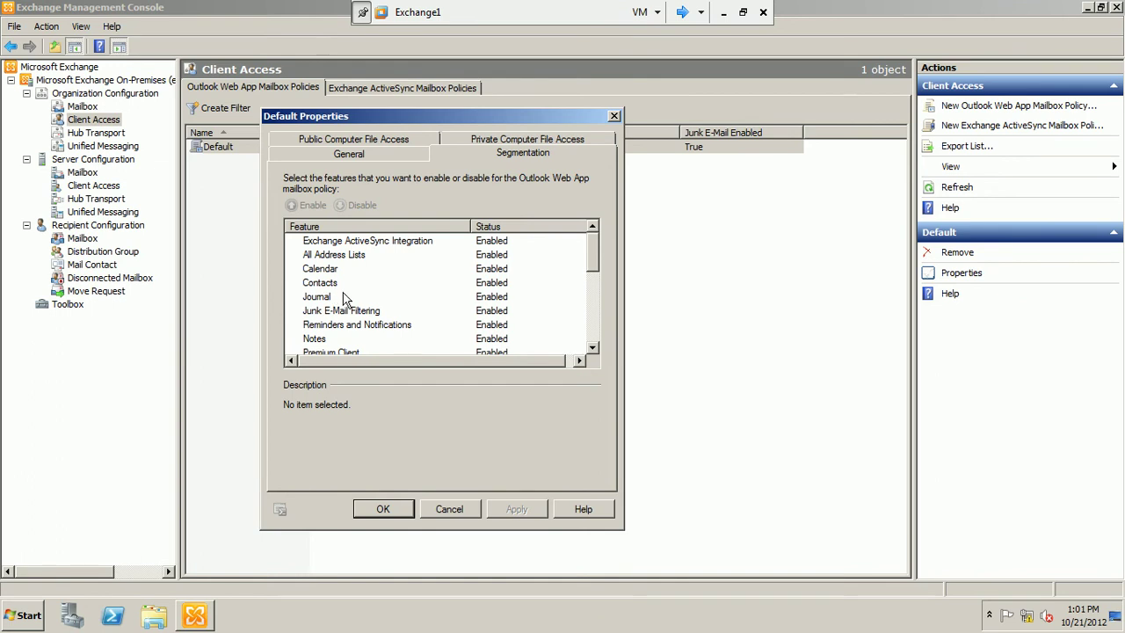
pyautogui.moveTo(595, 254)
pyautogui.mouseDown()
pyautogui.moveTo(589, 330)
pyautogui.moveTo(603, 238)
pyautogui.mouseUp()
pyautogui.click(331, 289)
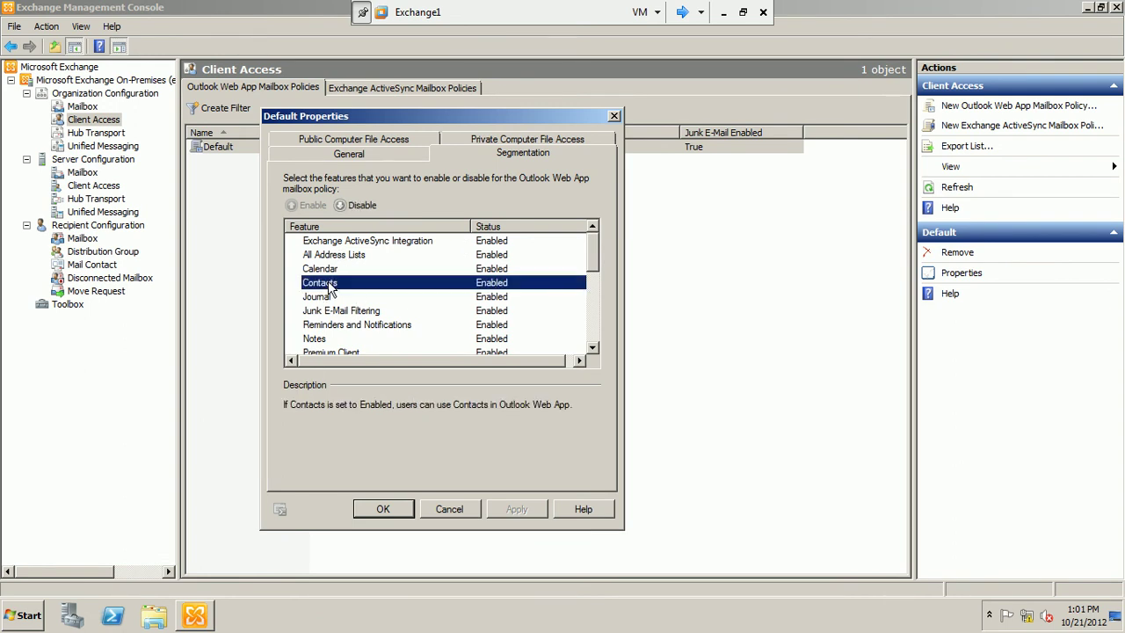
pyautogui.click(355, 207)
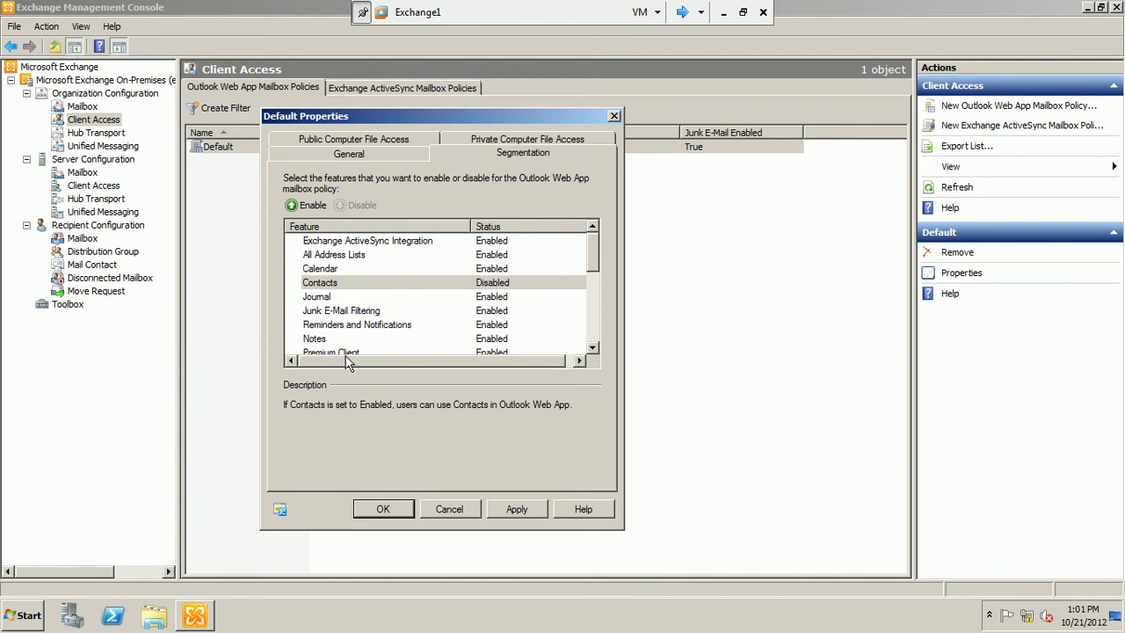
pyautogui.click(296, 210)
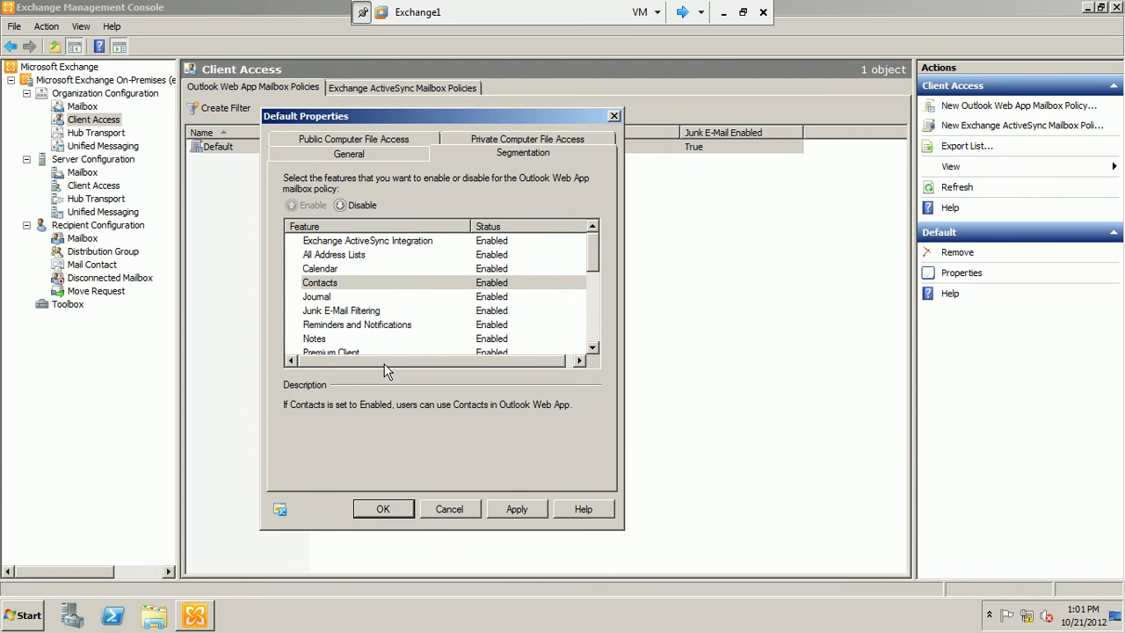
pyautogui.moveTo(441, 360)
pyautogui.mouseDown()
pyautogui.moveTo(457, 360)
pyautogui.moveTo(425, 362)
pyautogui.mouseUp()
pyautogui.moveTo(595, 244); pyautogui.dragTo(602, 197)
pyautogui.moveTo(592, 267); pyautogui.dragTo(610, 223)
# Open Customize direct file access settings under Public Computer File Access.
pyautogui.click(364, 142)
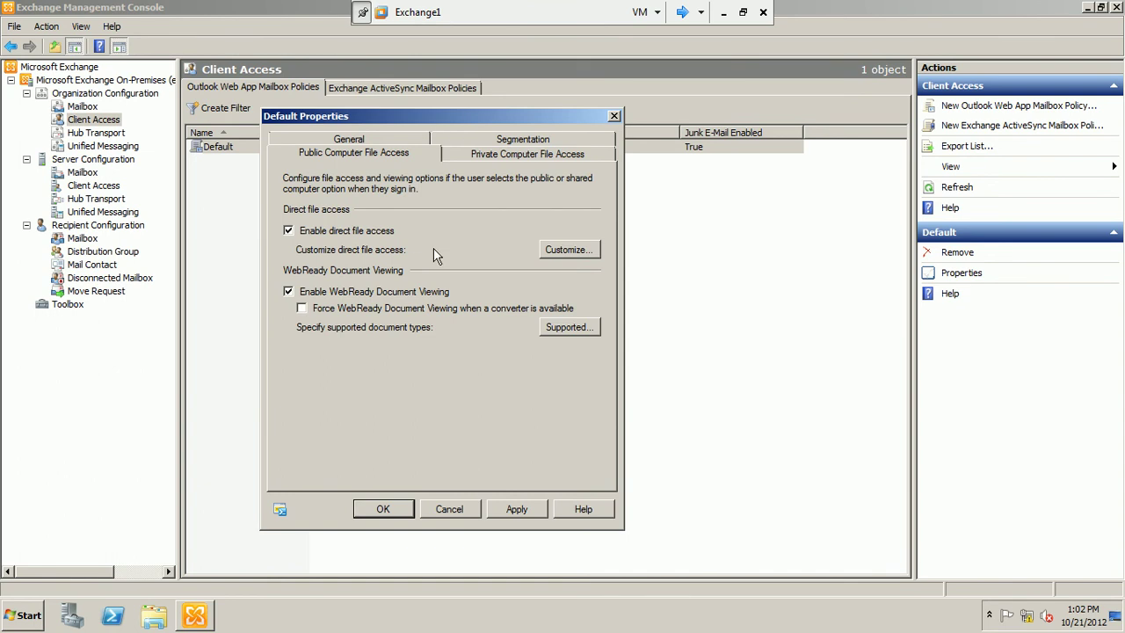
pyautogui.click(554, 250)
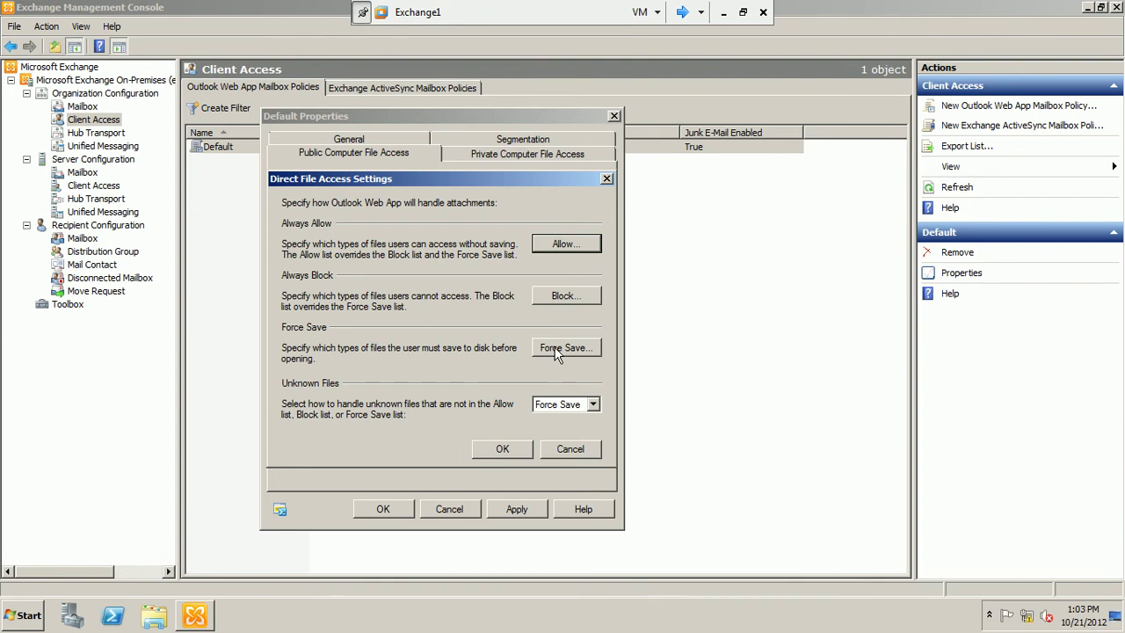
# Cancel the public Direct File Access Settings and switch to Private Computer File Access.
pyautogui.click(557, 452)
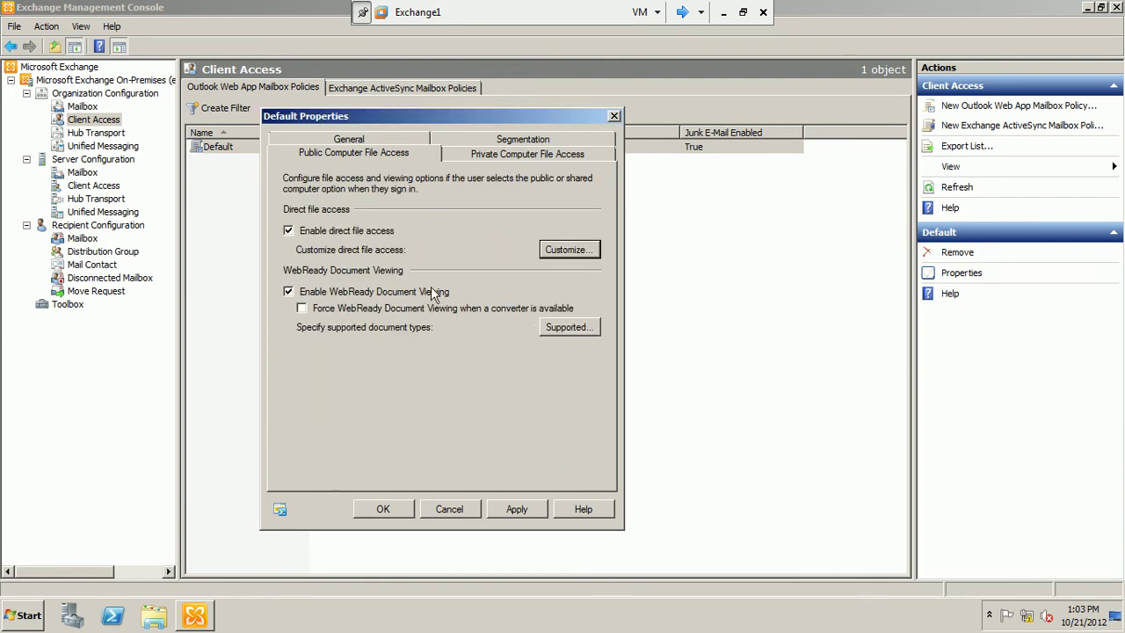
pyautogui.click(507, 157)
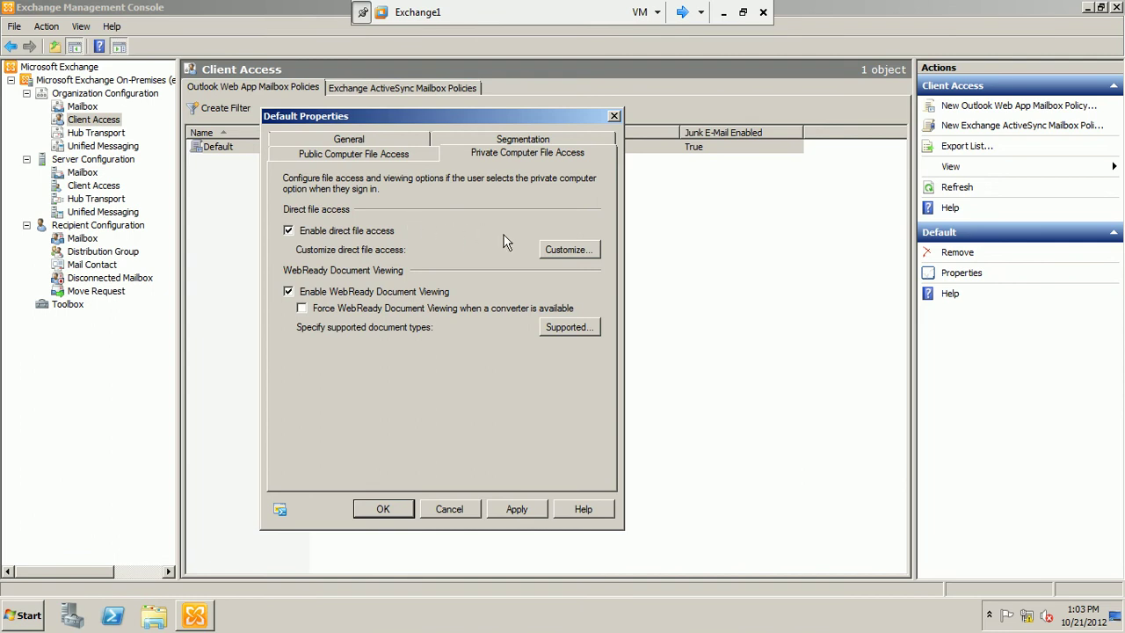
# Open the private-computer direct file access settings and review the always-allowed file types list.
pyautogui.click(553, 257)
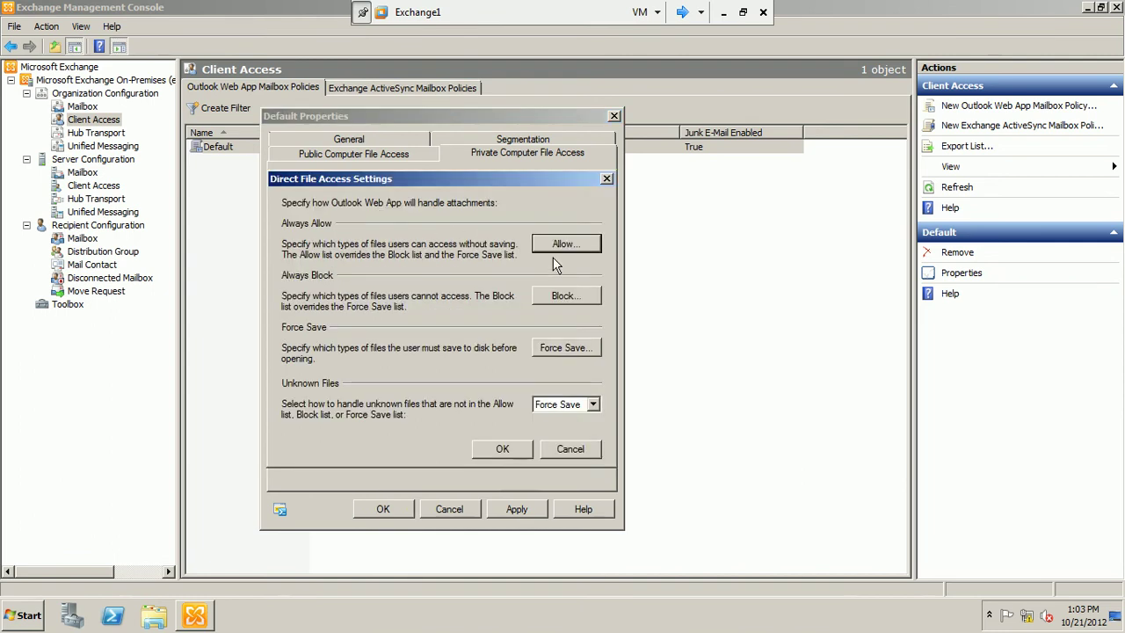
pyautogui.moveTo(445, 178); pyautogui.dragTo(381, 143)
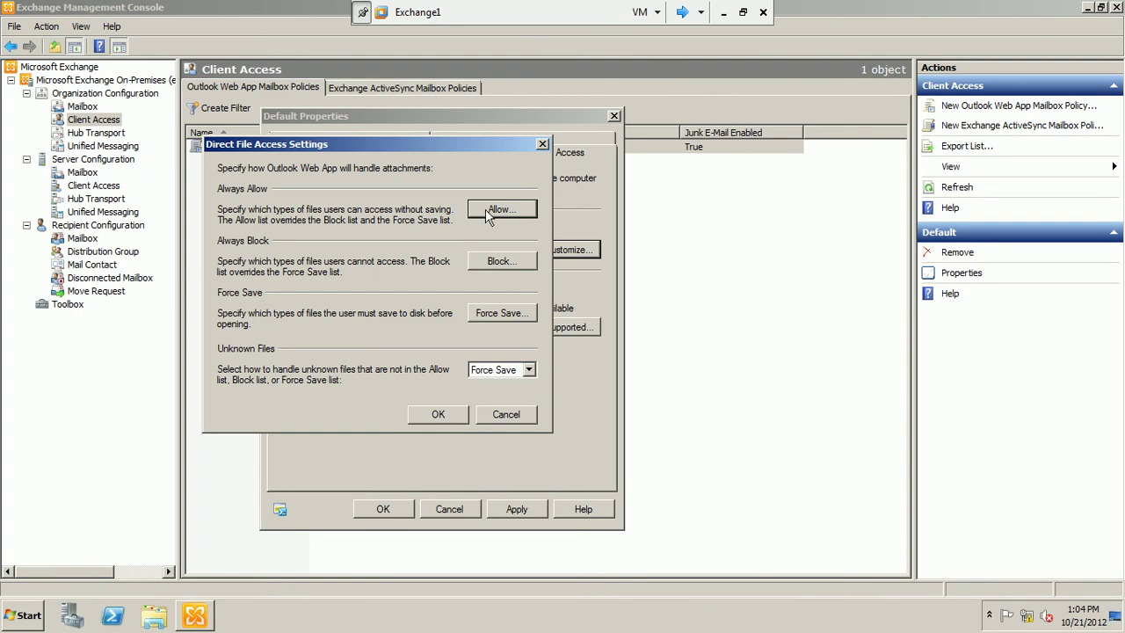
pyautogui.click(485, 209)
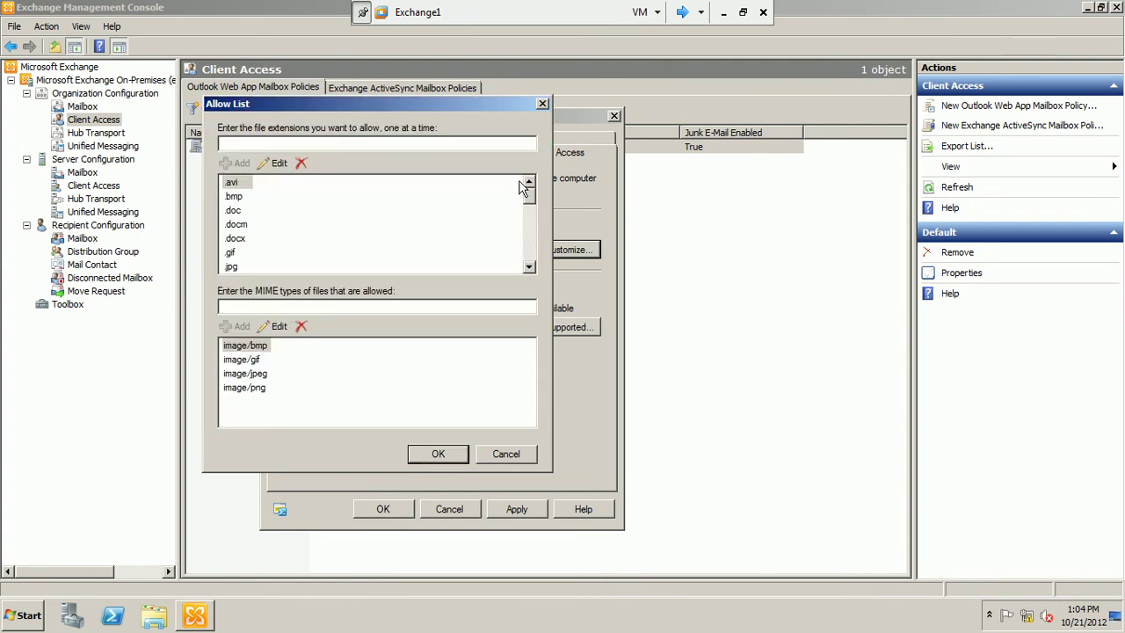
pyautogui.moveTo(530, 200)
pyautogui.mouseDown()
pyautogui.moveTo(530, 253)
pyautogui.moveTo(533, 186)
pyautogui.mouseUp()
pyautogui.click(502, 455)
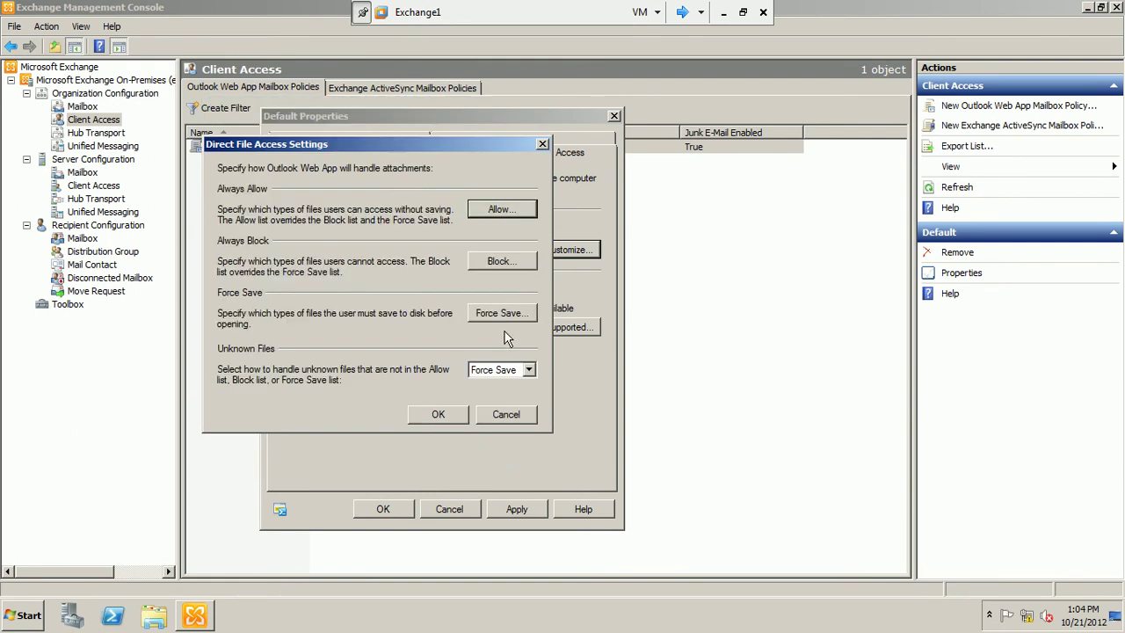
# Review the Block List of attachment types, selecting .exe, then open the Force Save List.
pyautogui.click(504, 262)
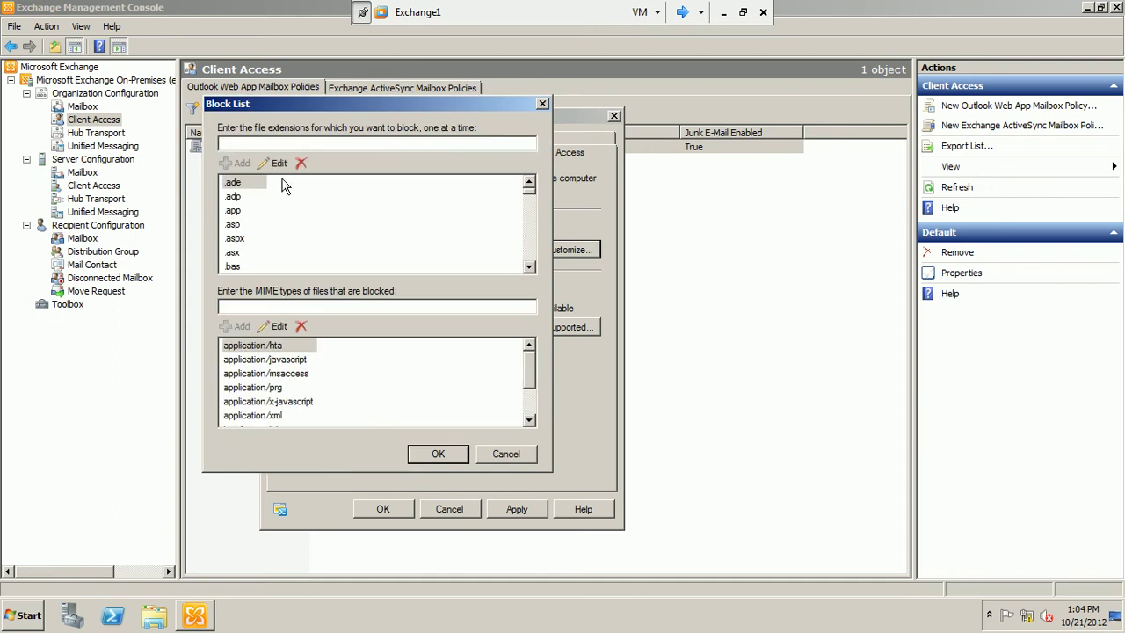
pyautogui.click(529, 268)
pyautogui.click(529, 267)
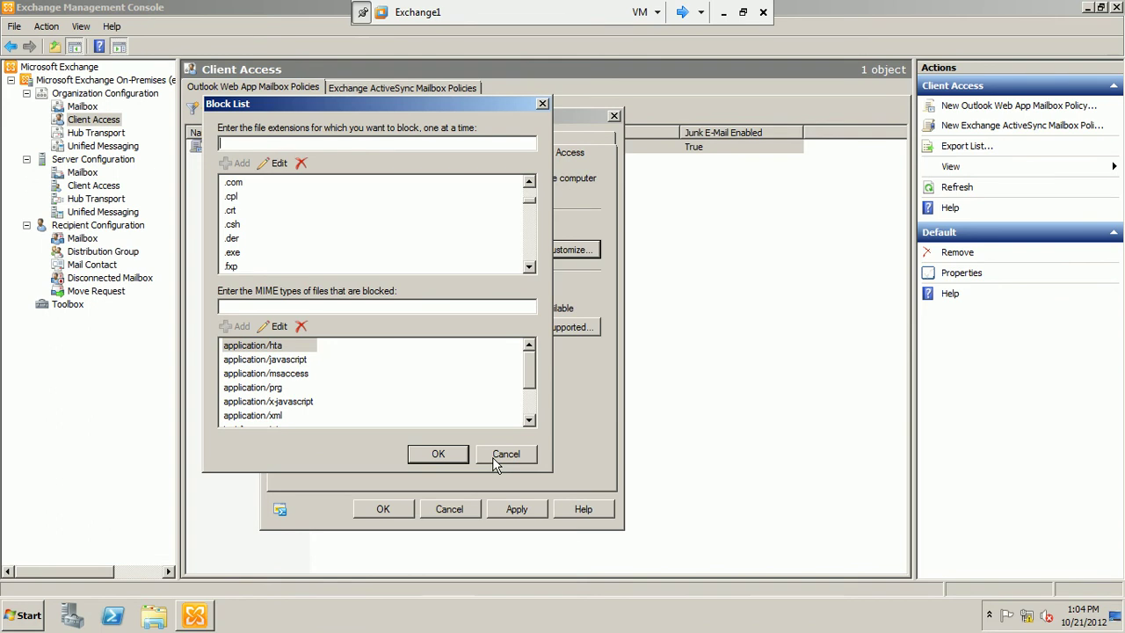
pyautogui.click(239, 256)
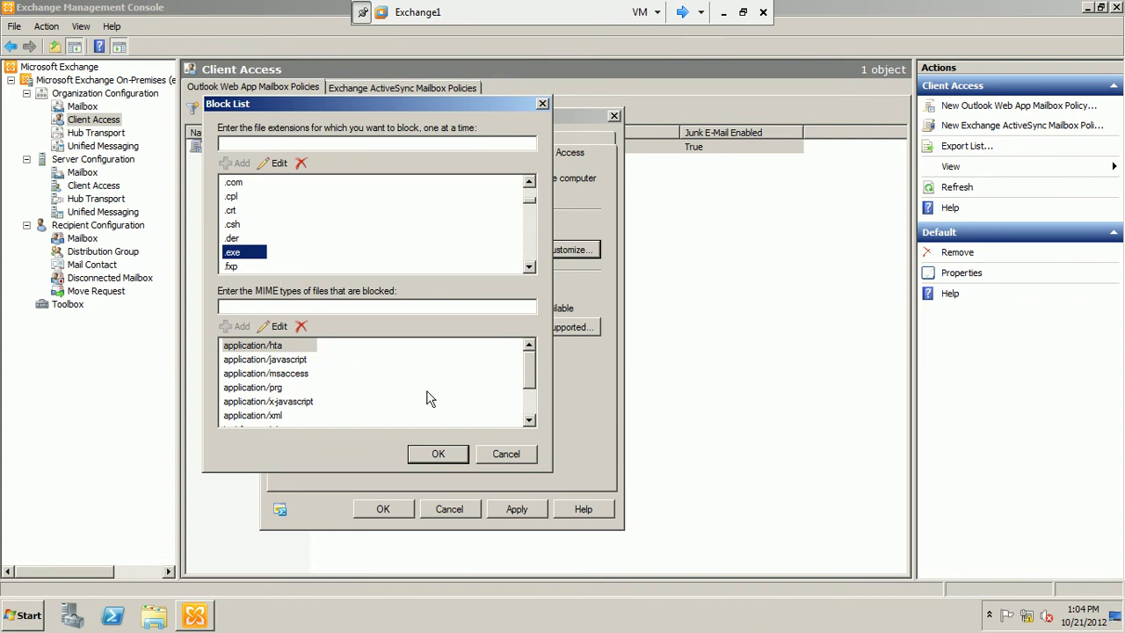
pyautogui.click(519, 461)
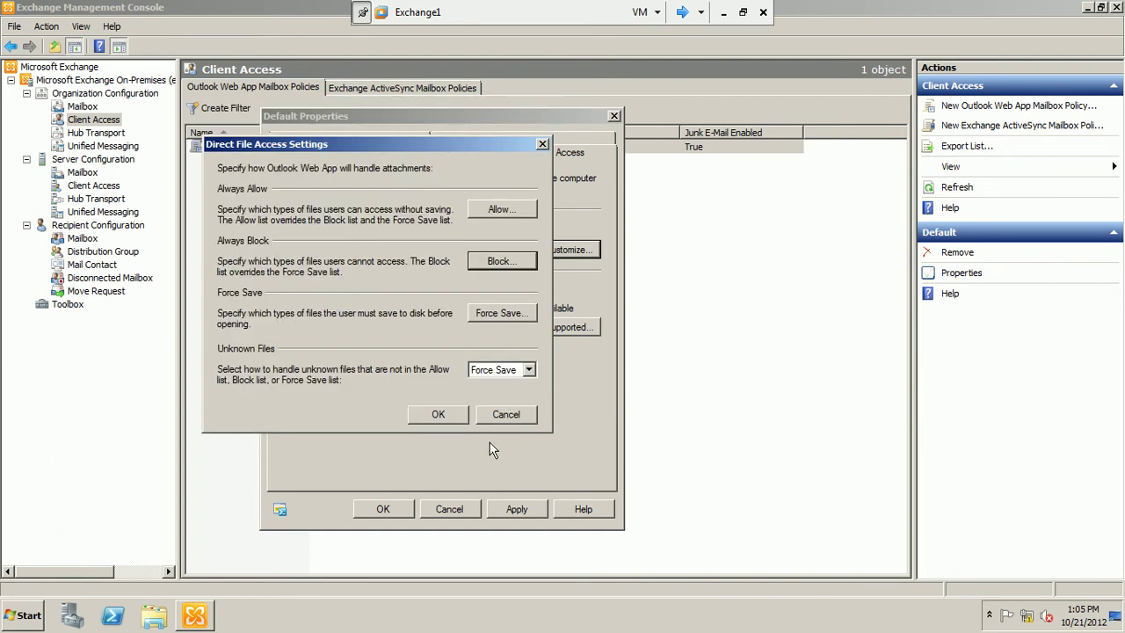
pyautogui.click(488, 315)
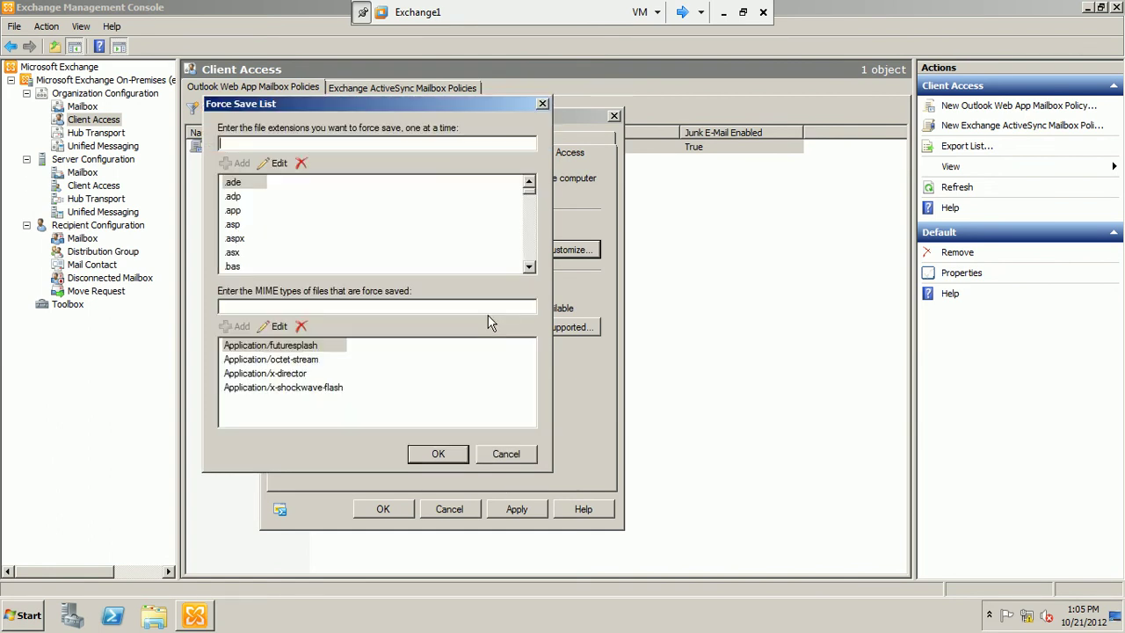
# Cancel the Force Save List, leave unknown files on Force Save, and close Direct File Access Settings.
pyautogui.click(522, 457)
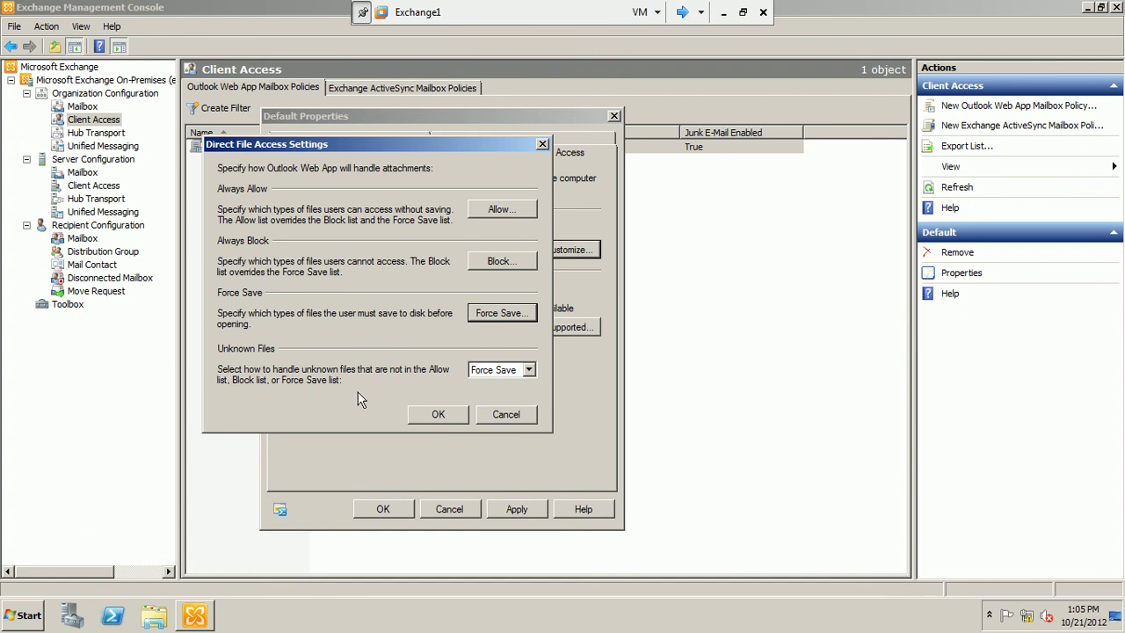
pyautogui.click(529, 370)
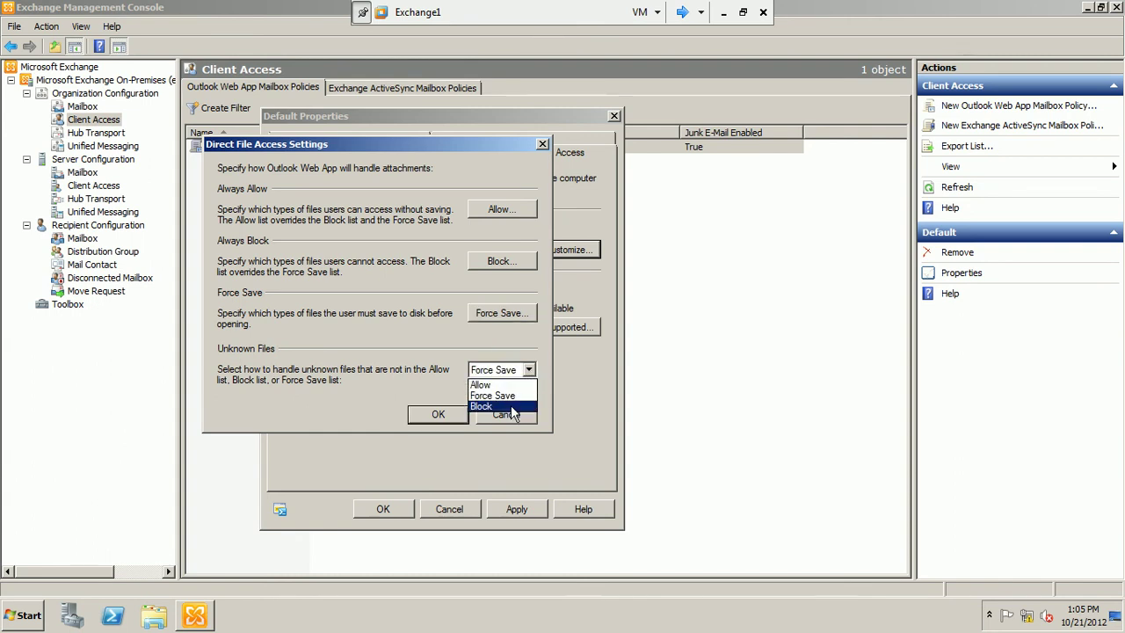
pyautogui.click(384, 402)
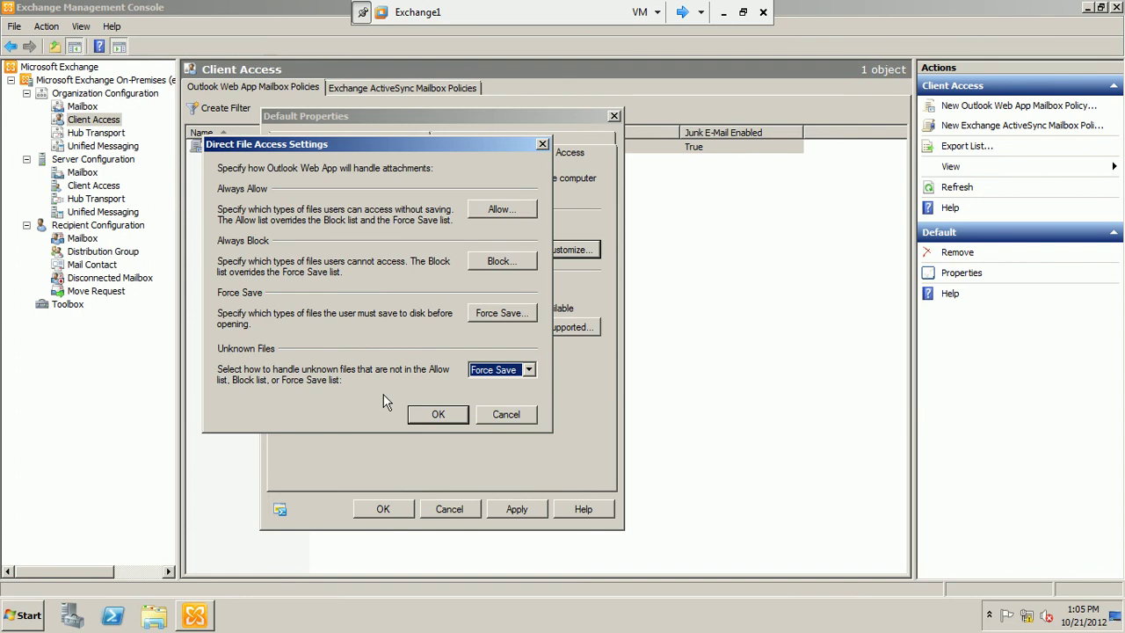
pyautogui.click(495, 420)
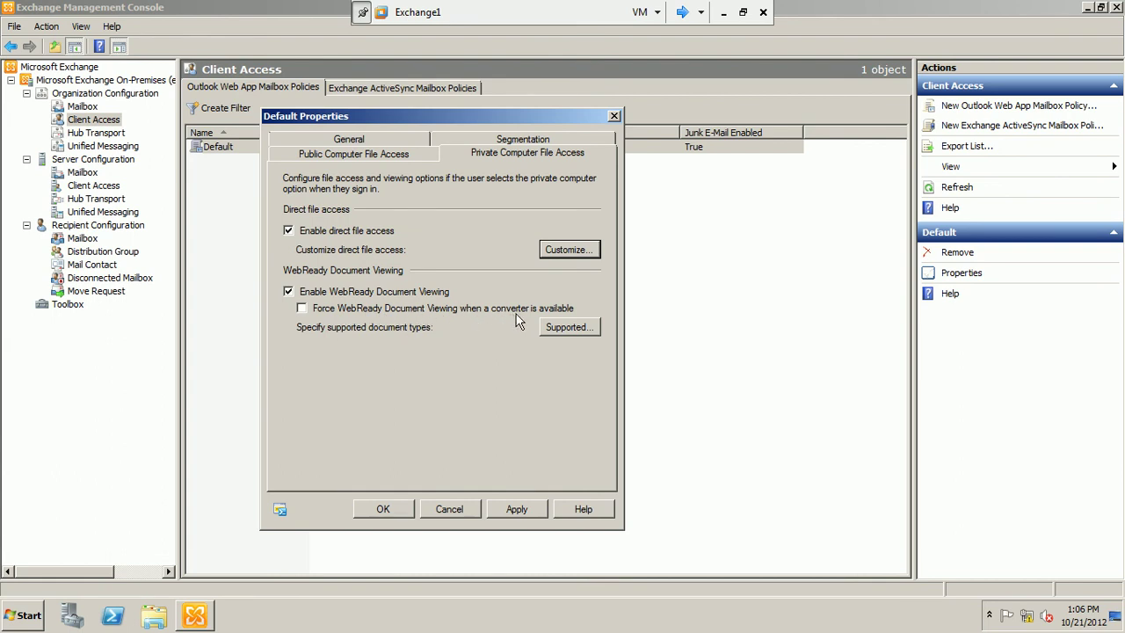
# Review WebReady Document Viewing Settings with specific document types, then cancel without saving.
pyautogui.click(580, 334)
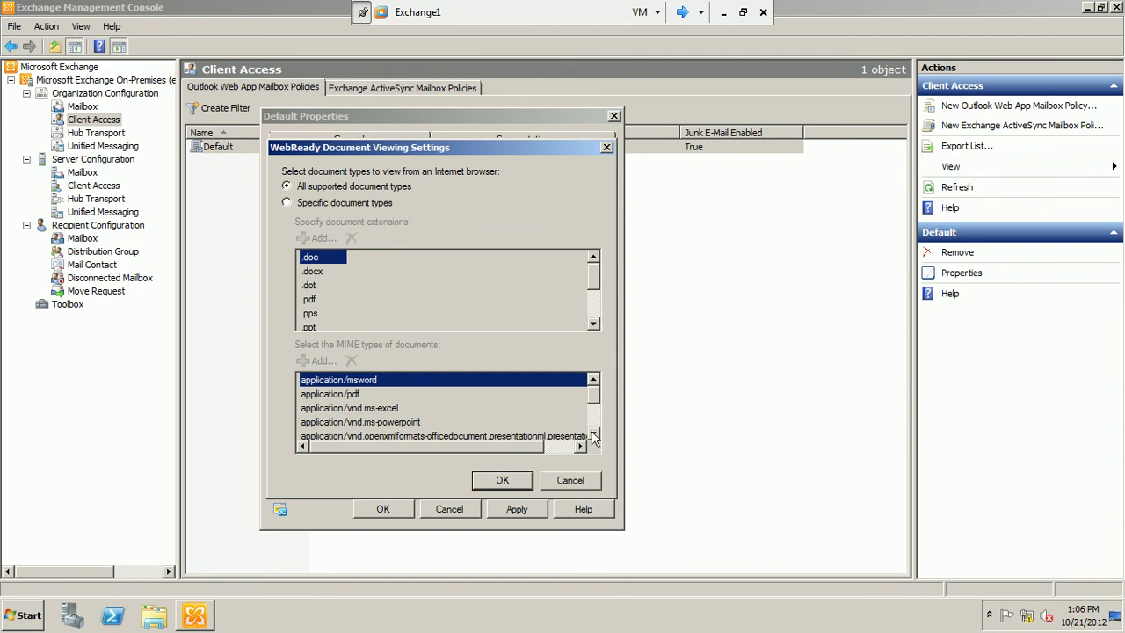
pyautogui.click(294, 204)
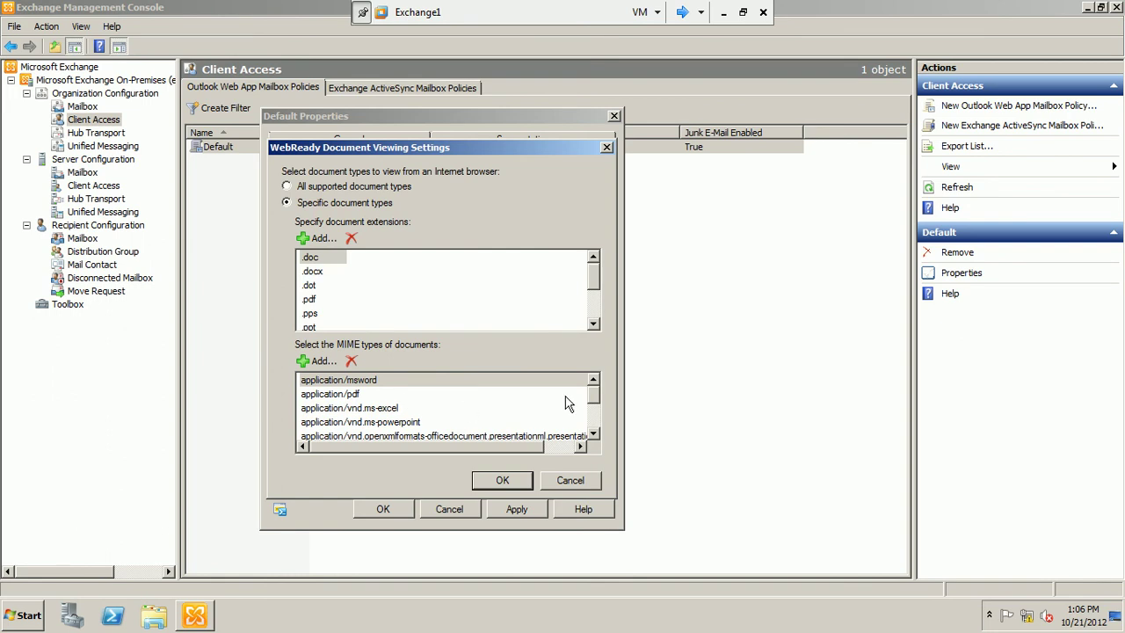
pyautogui.scroll(-5, 596, 437)
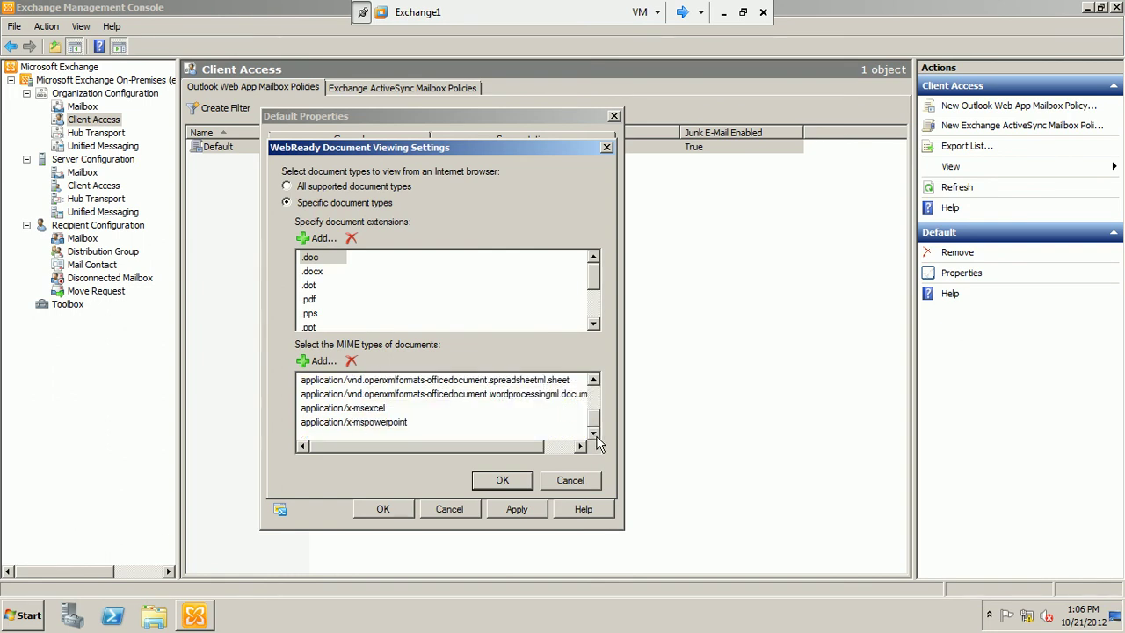
pyautogui.click(582, 480)
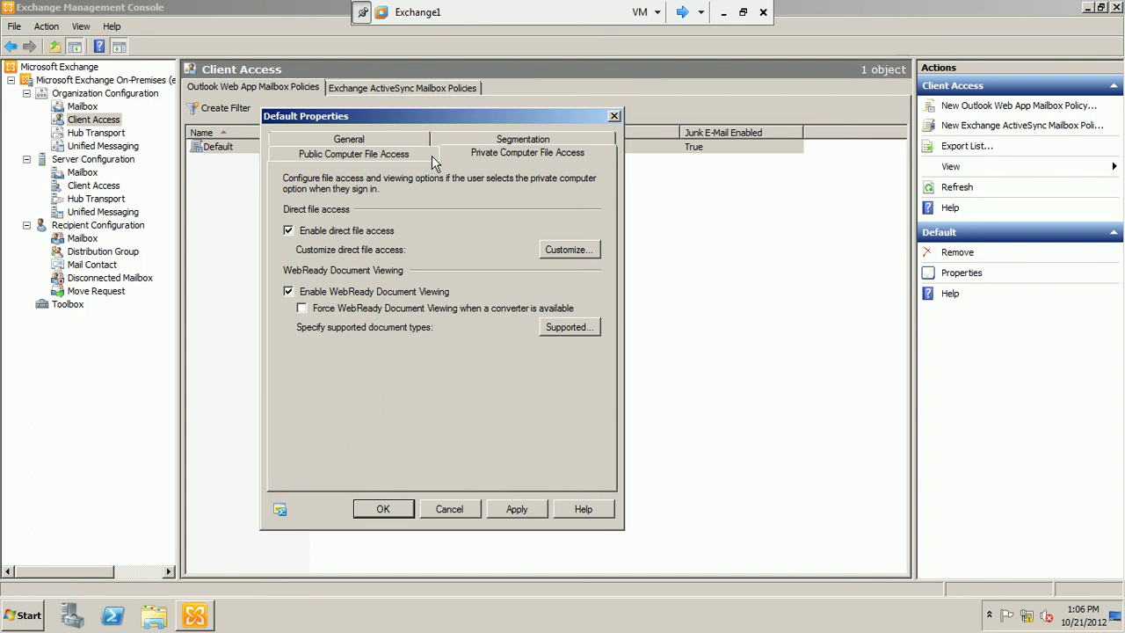
# Check that every OWA feature is Enabled on the Segmentation tab, then cancel Default Properties.
pyautogui.click(456, 143)
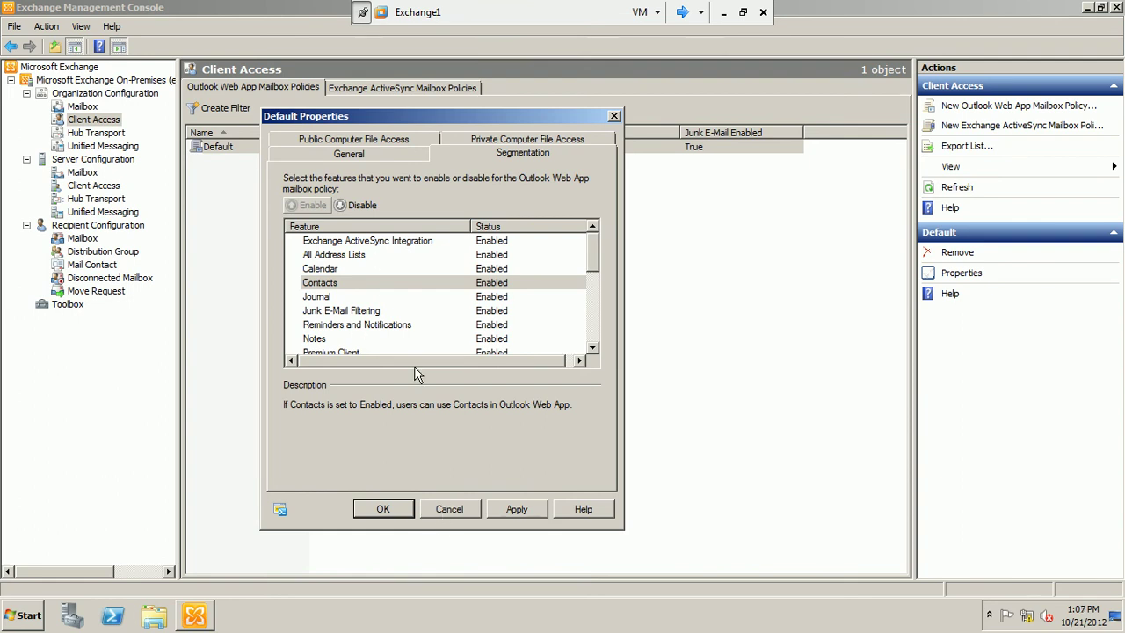
pyautogui.click(448, 519)
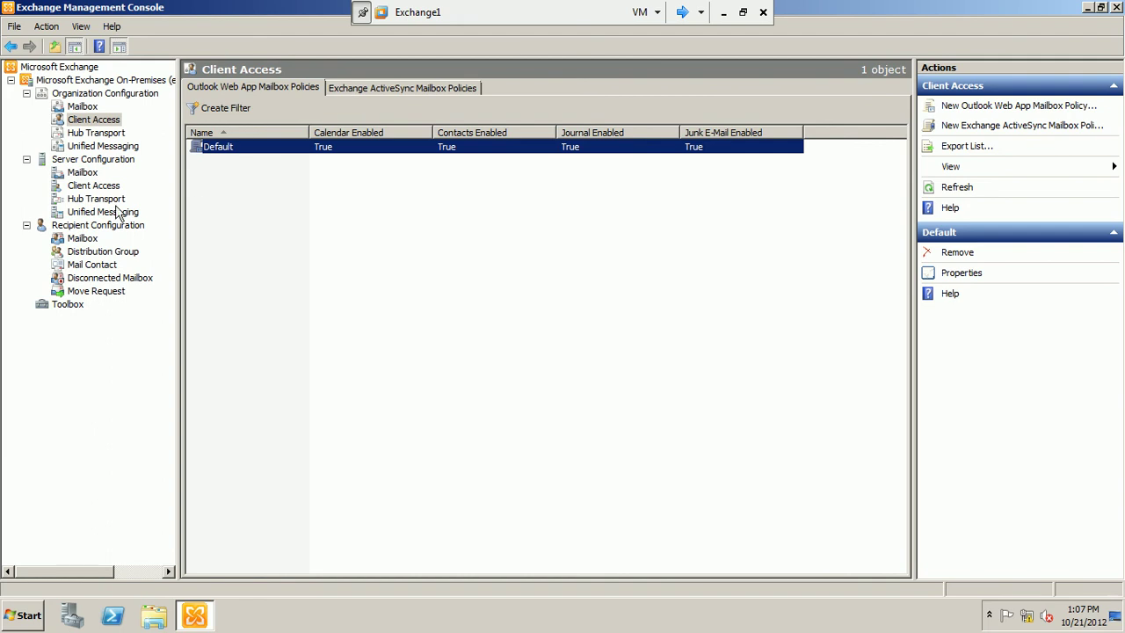
# Under Server Configuration > Client Access, list Outlook Web App directories and right-click owa (Default Web Site).
pyautogui.click(99, 160)
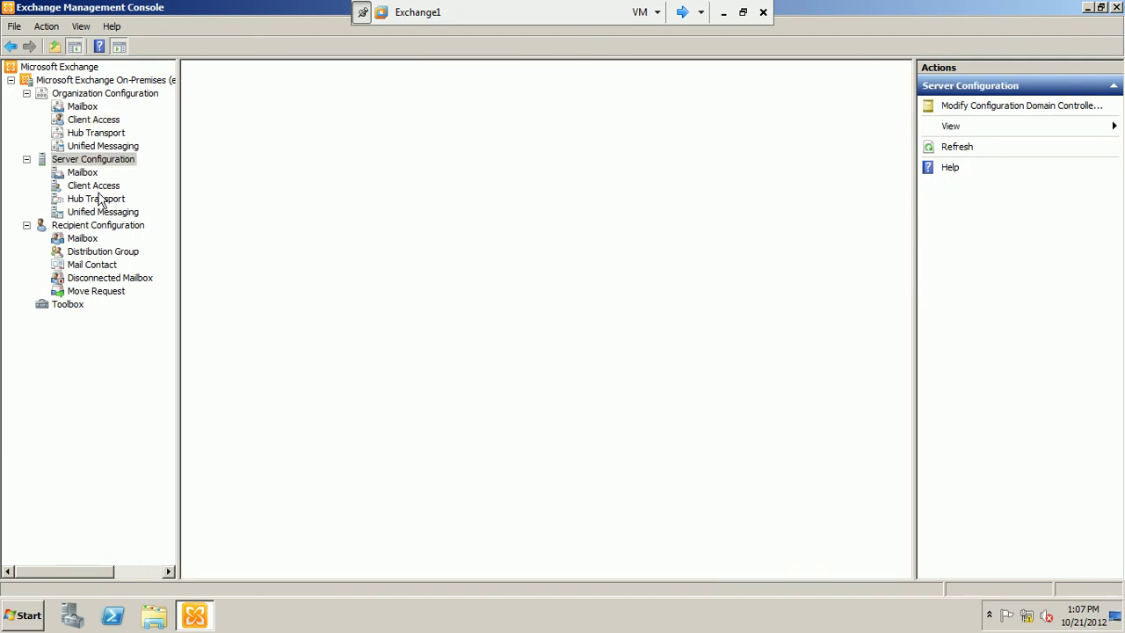
pyautogui.click(104, 187)
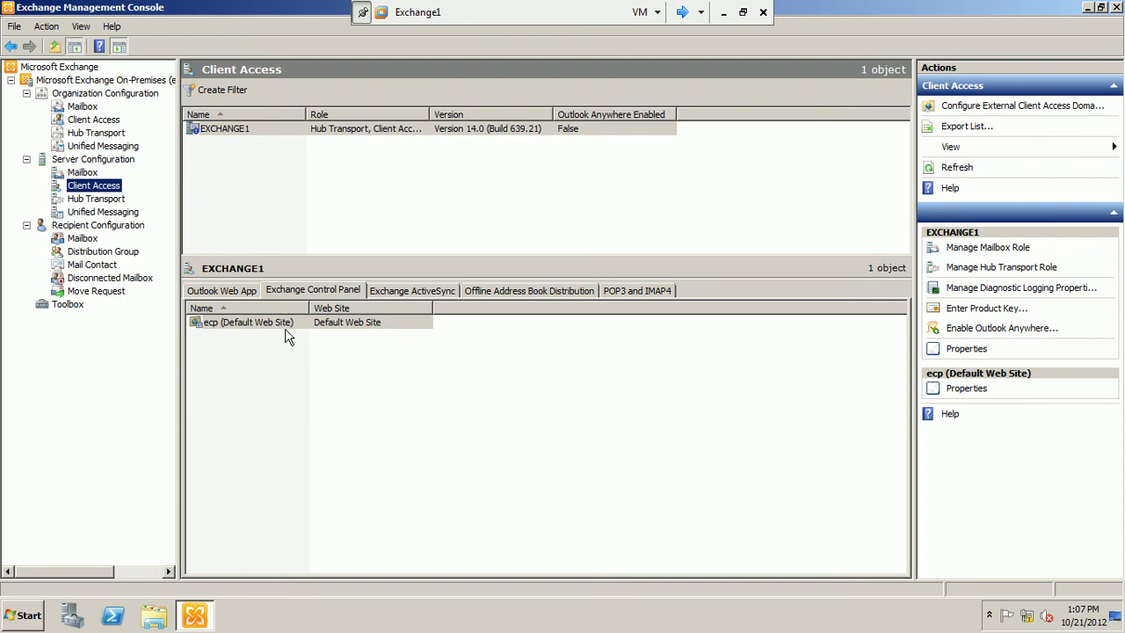
pyautogui.click(236, 295)
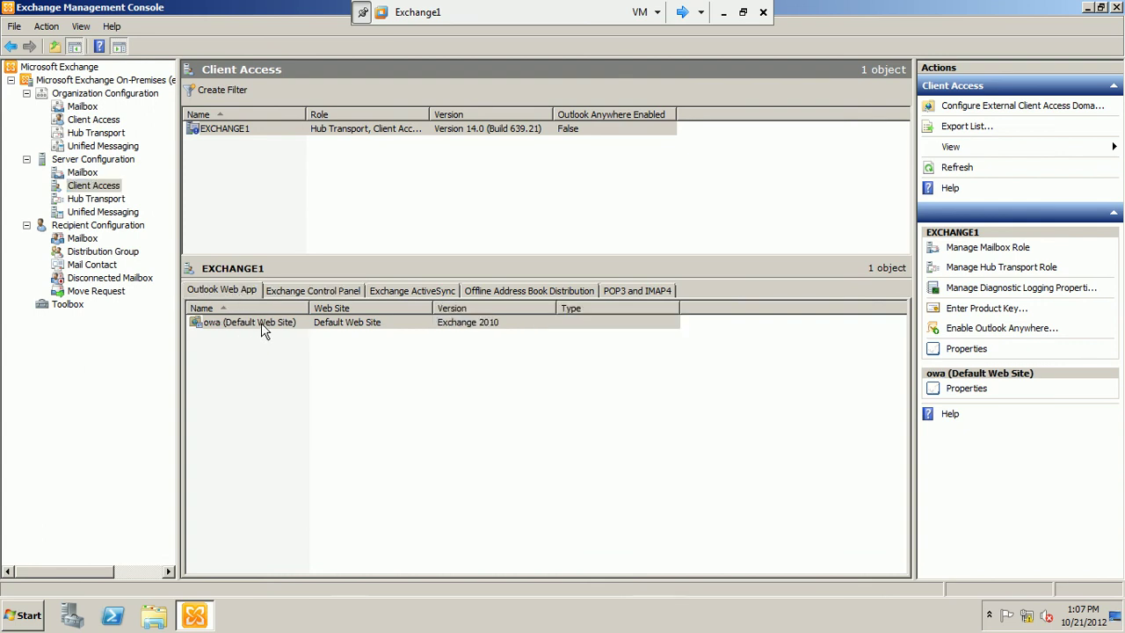
pyautogui.rightClick(262, 328)
# Open owa (Default Web Site) properties, note the https internal URL, and view forms-based authentication settings.
pyautogui.click(271, 334)
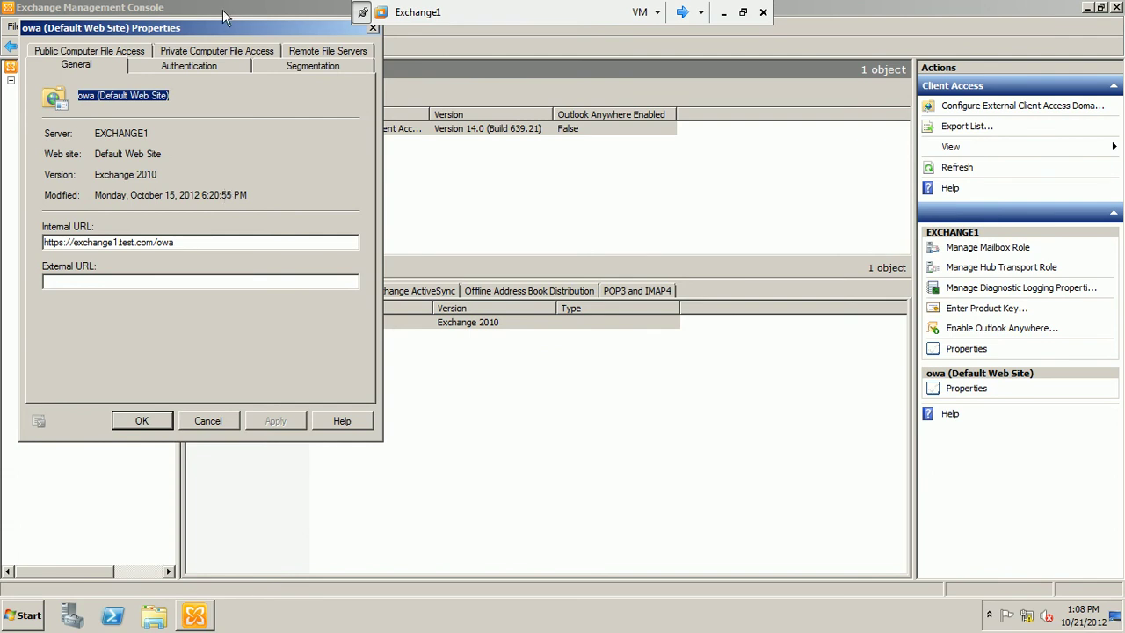
pyautogui.moveTo(218, 30); pyautogui.dragTo(413, 103)
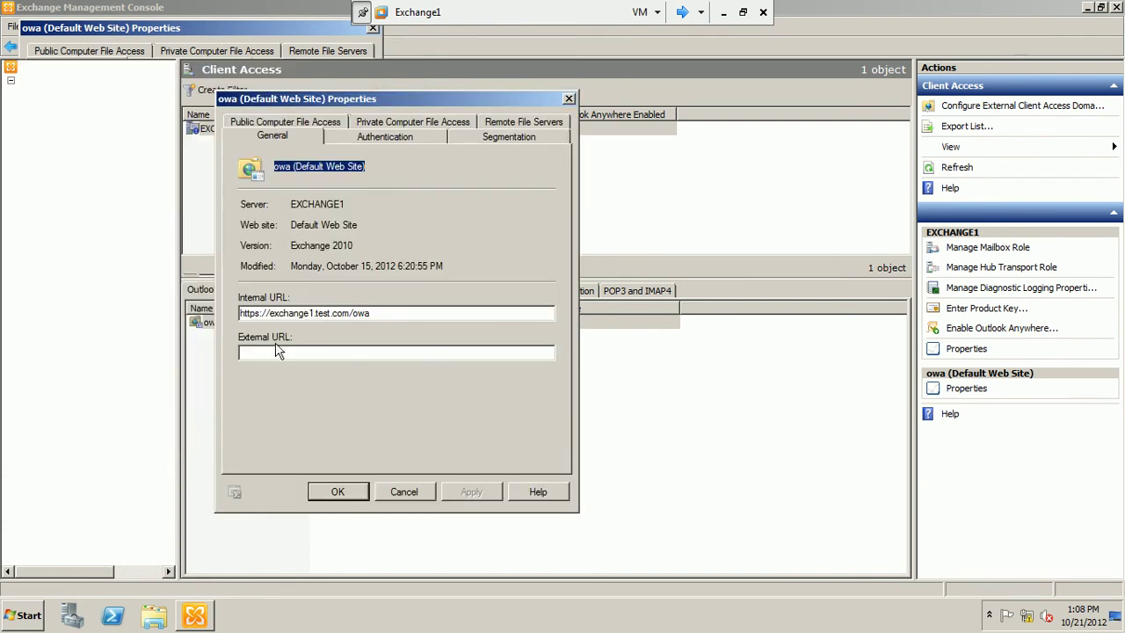
pyautogui.moveTo(258, 314); pyautogui.dragTo(242, 317)
pyautogui.click(258, 314)
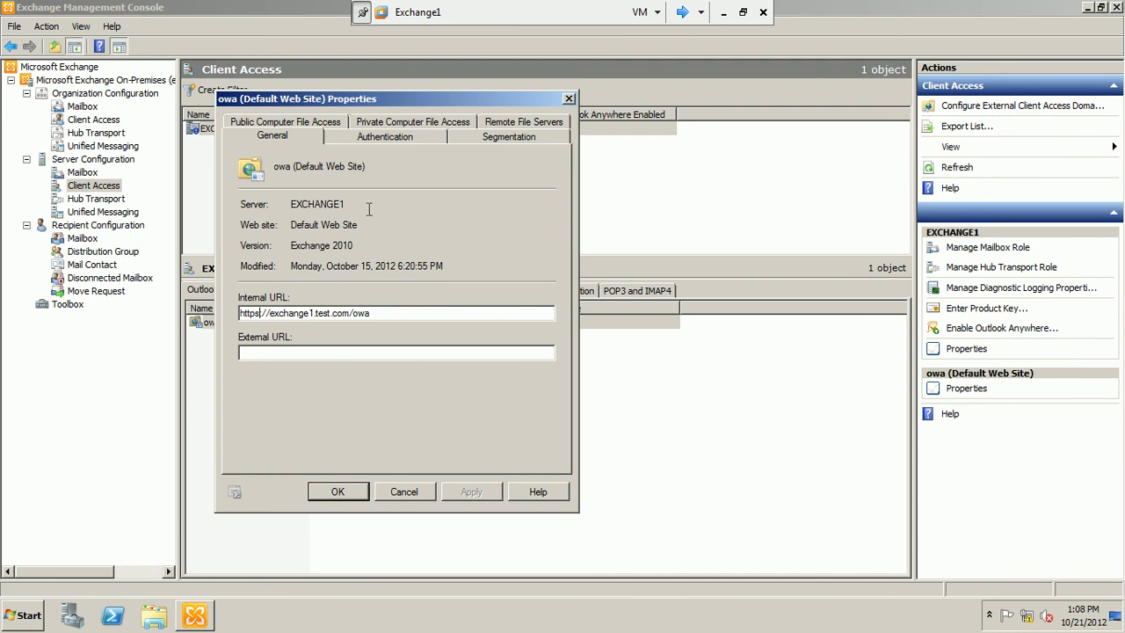
pyautogui.click(381, 136)
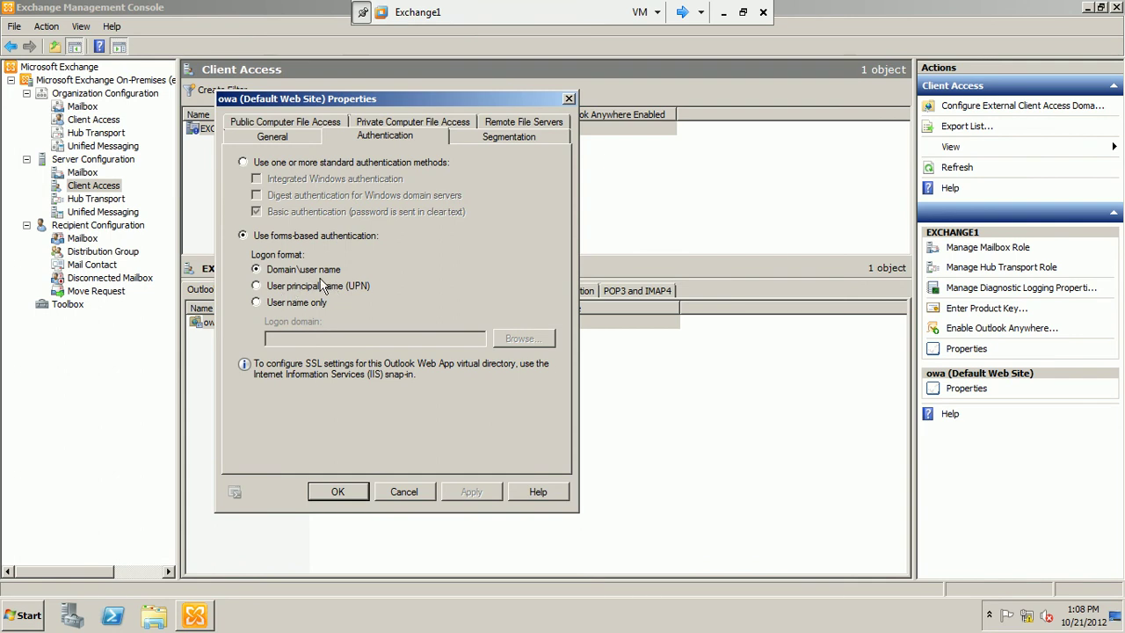
# Step through owa's Segmentation, Private and Public Computer File Access, and Remote File Servers tabs.
pyautogui.click(485, 140)
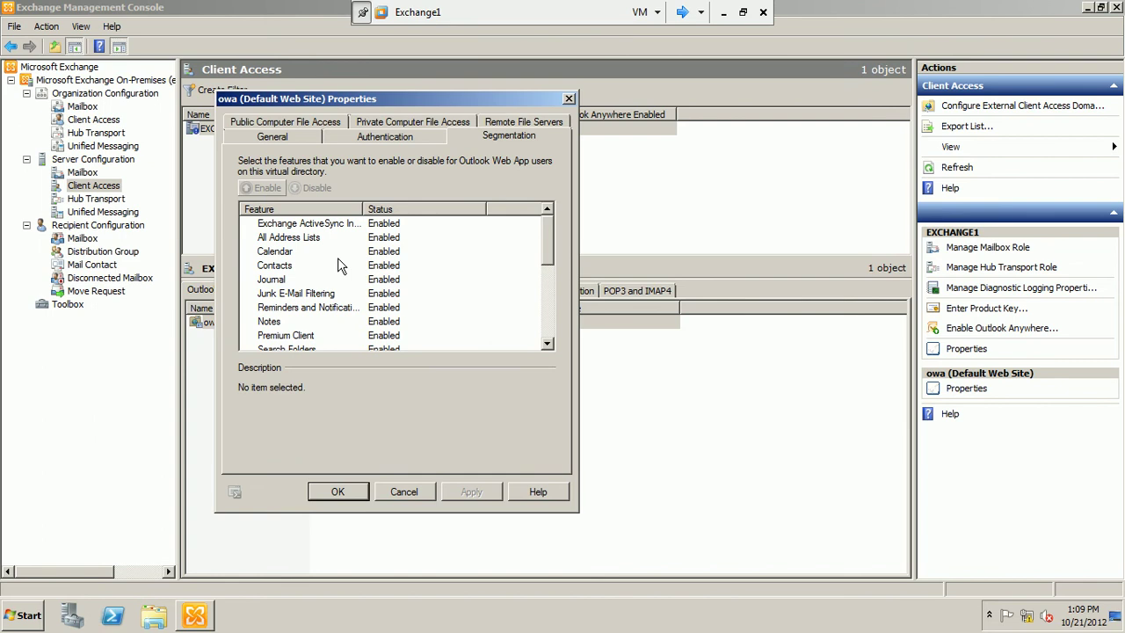
pyautogui.click(409, 125)
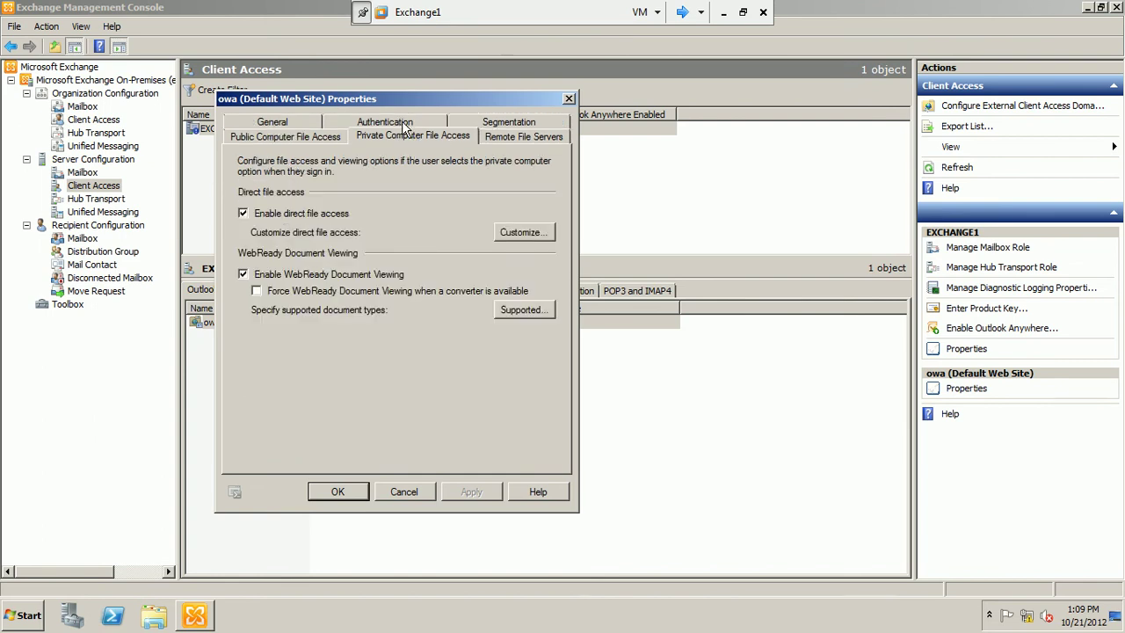
pyautogui.click(326, 139)
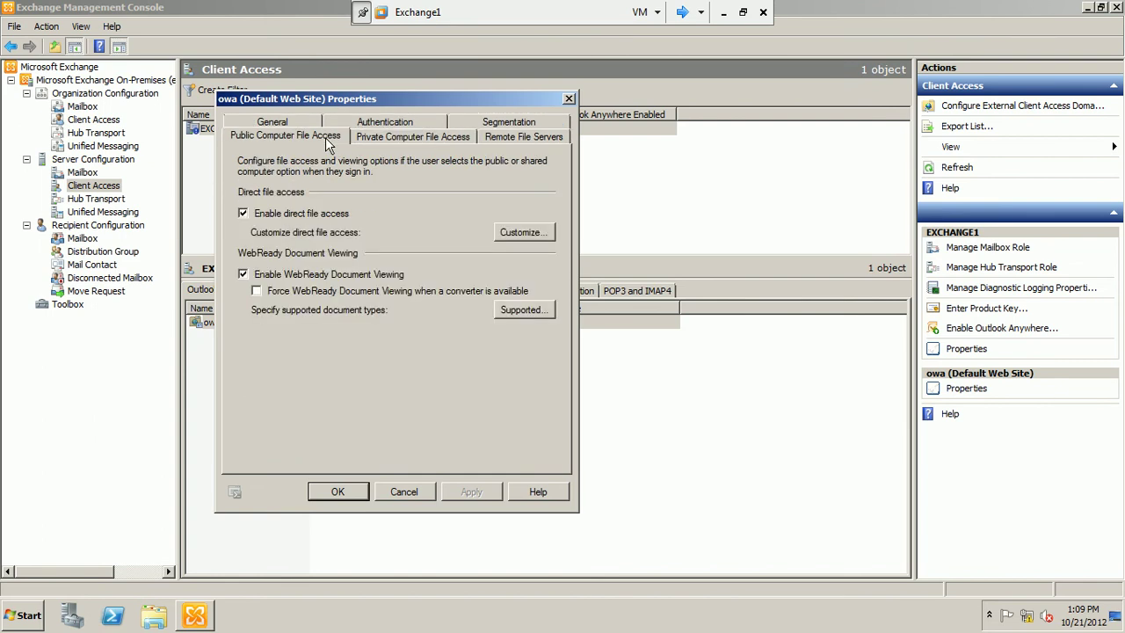
pyautogui.click(523, 135)
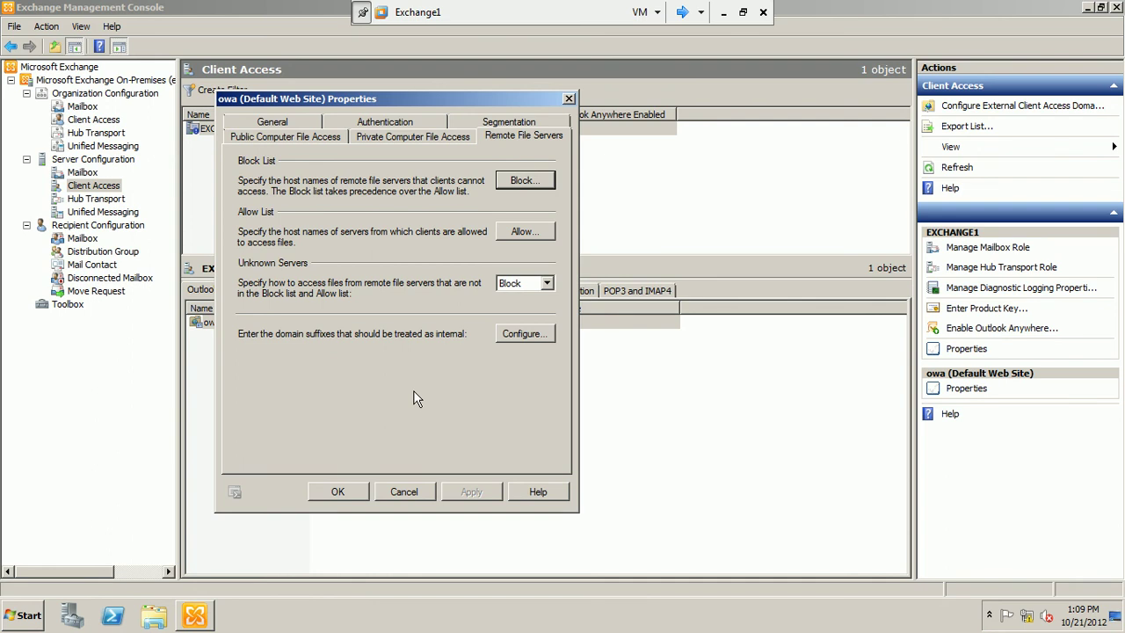
# Check the empty Internal Domain Suffix List, then cancel both it and the owa Properties.
pyautogui.click(532, 336)
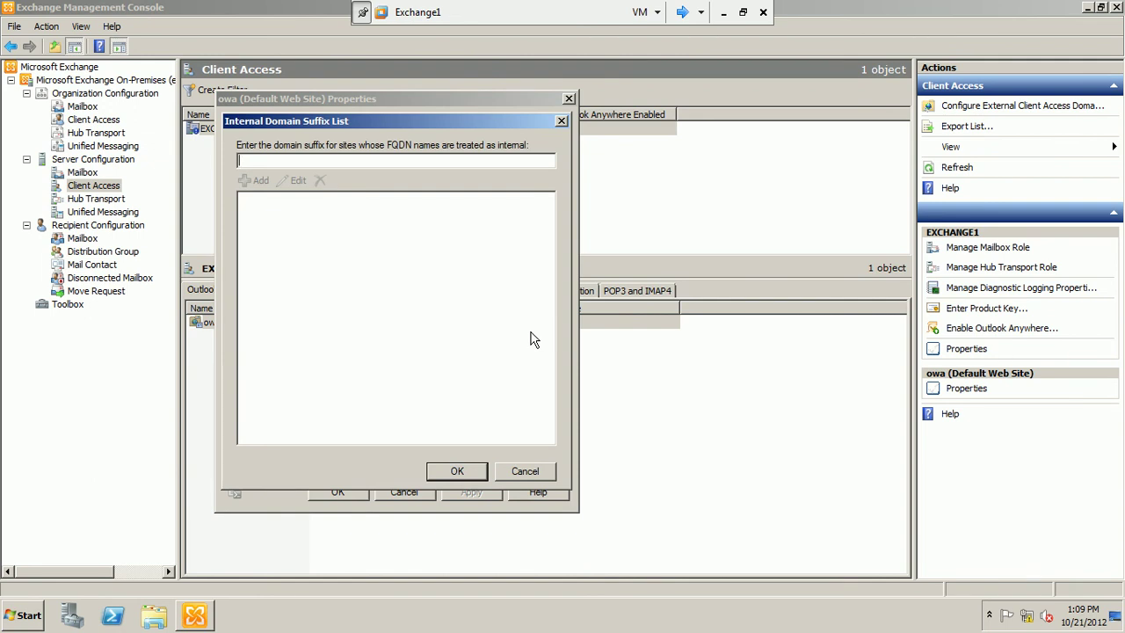
pyautogui.click(531, 475)
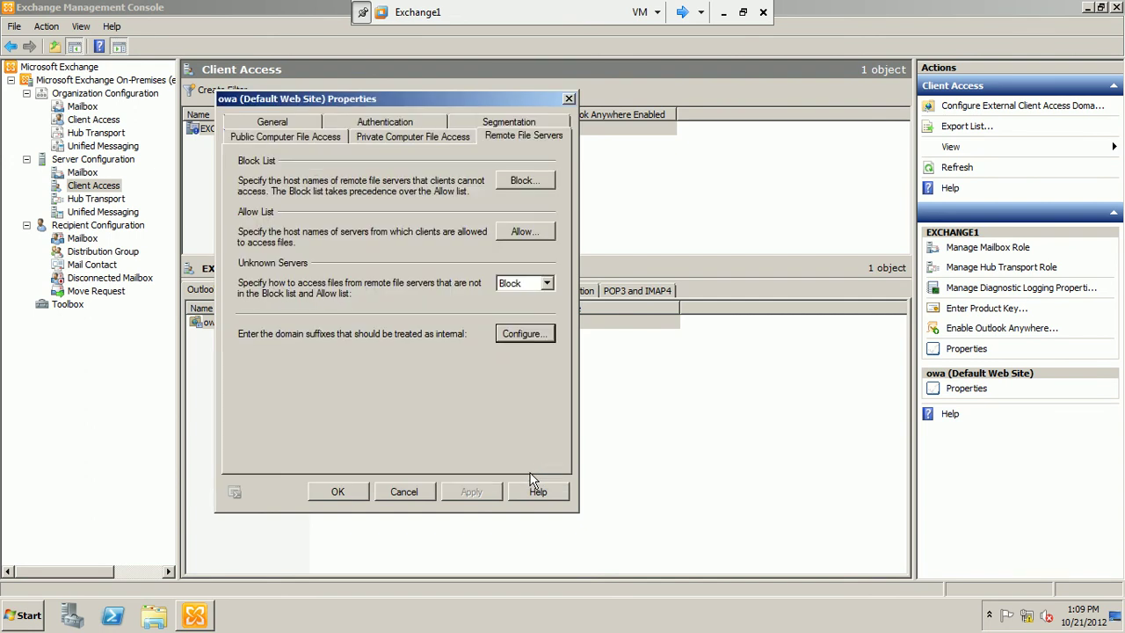
pyautogui.click(414, 501)
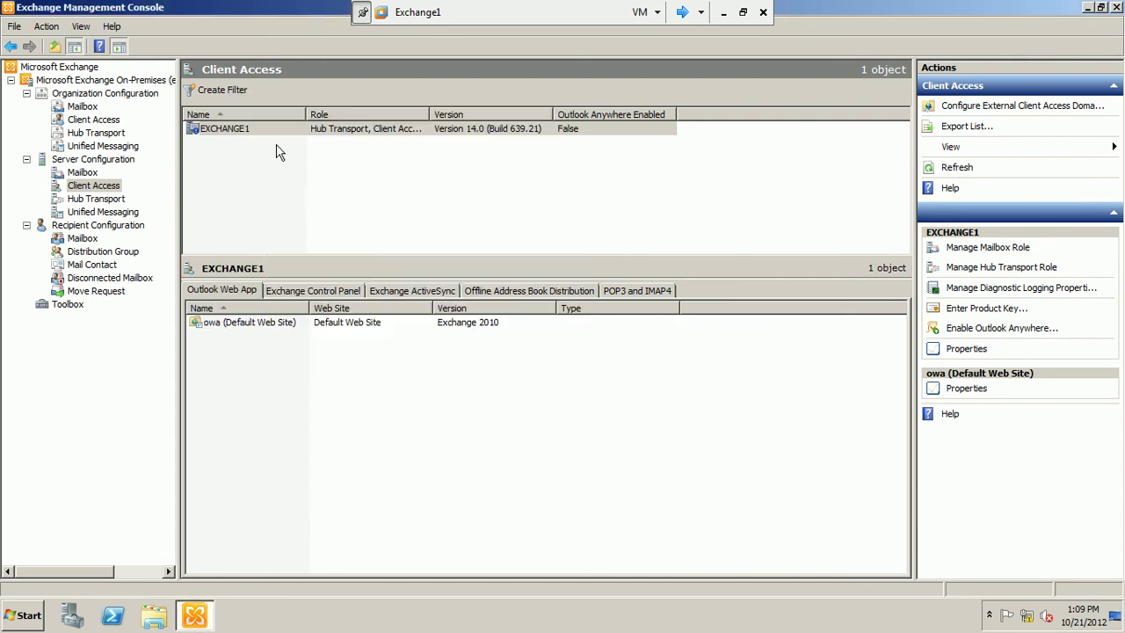
pyautogui.click(248, 324)
pyautogui.rightClick(248, 324)
pyautogui.click(280, 330)
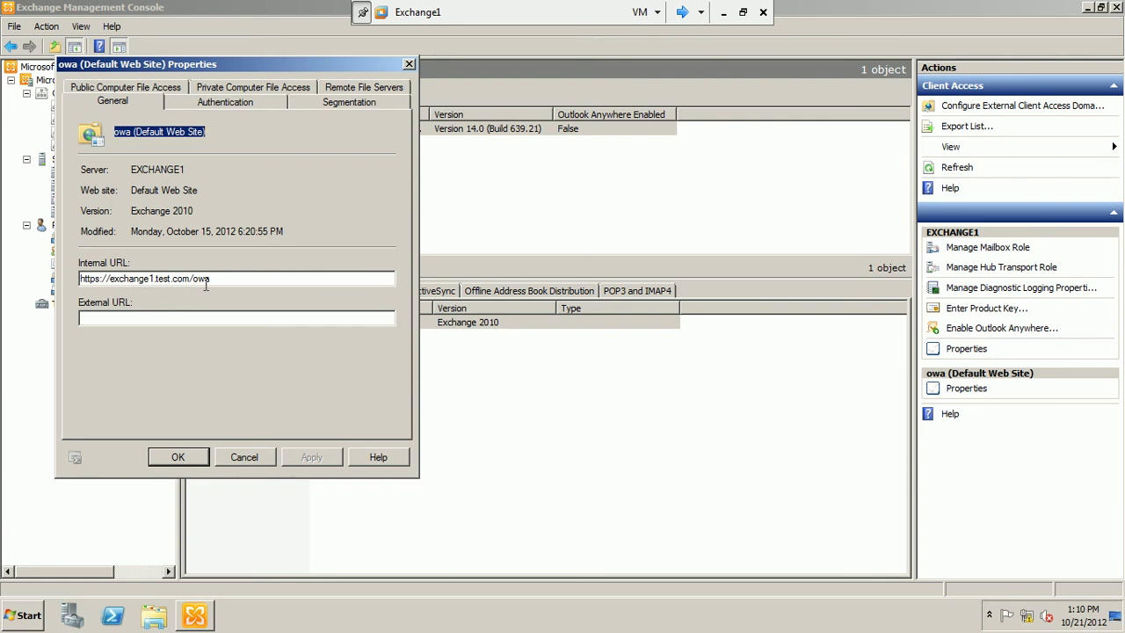
pyautogui.click(683, 12)
pyautogui.click(683, 12)
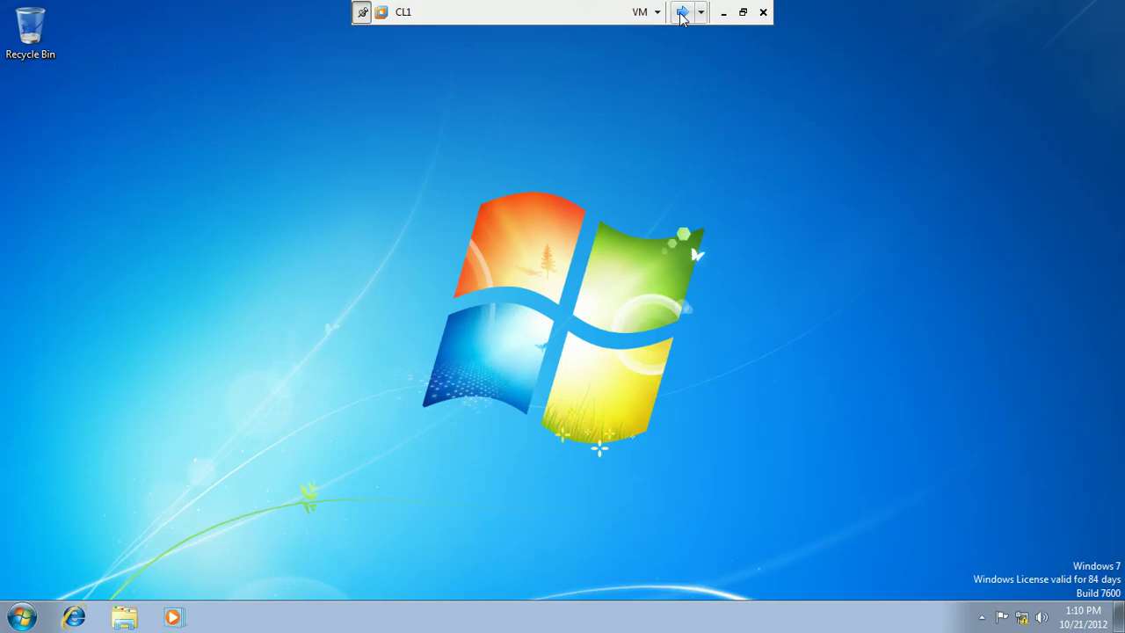
pyautogui.click(74, 618)
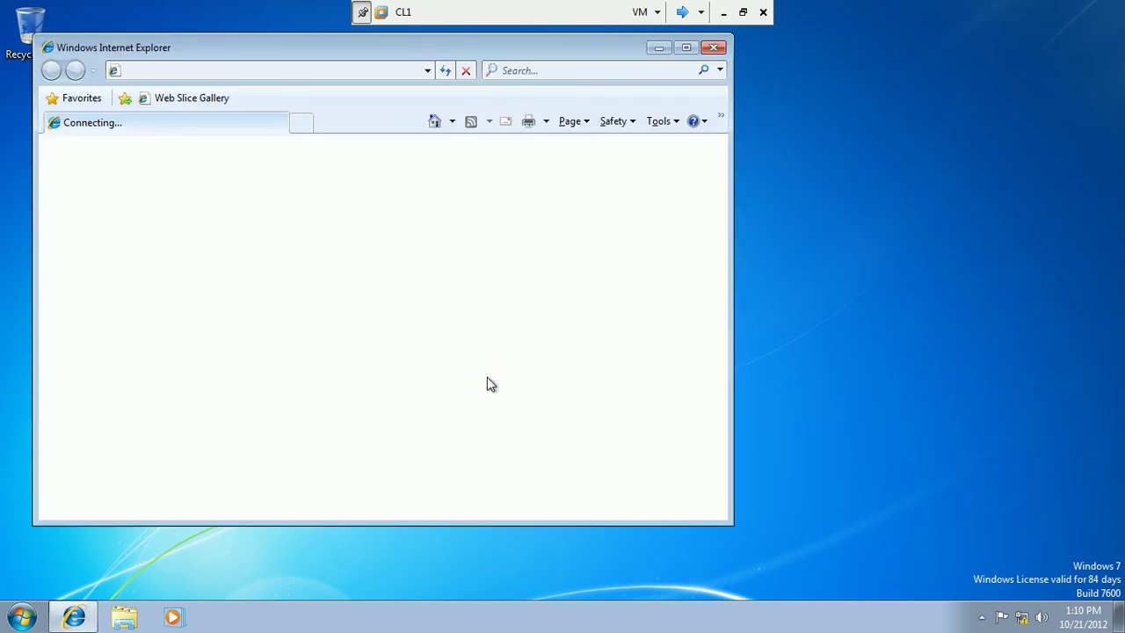
pyautogui.moveTo(488, 48); pyautogui.dragTo(629, 80)
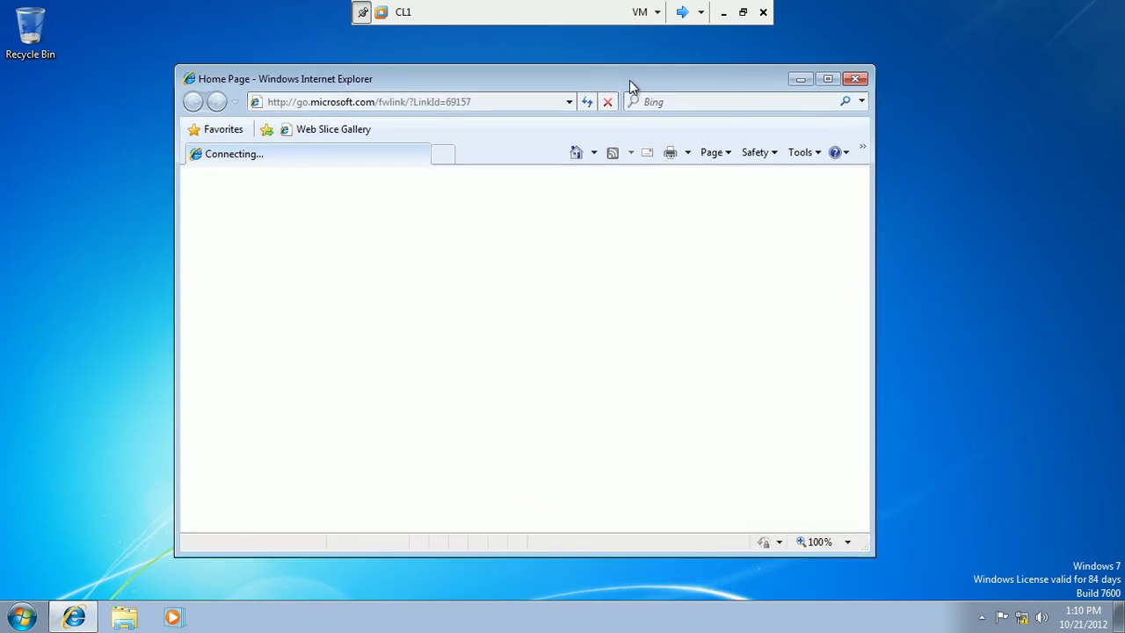
pyautogui.click(512, 98)
pyautogui.write('h')
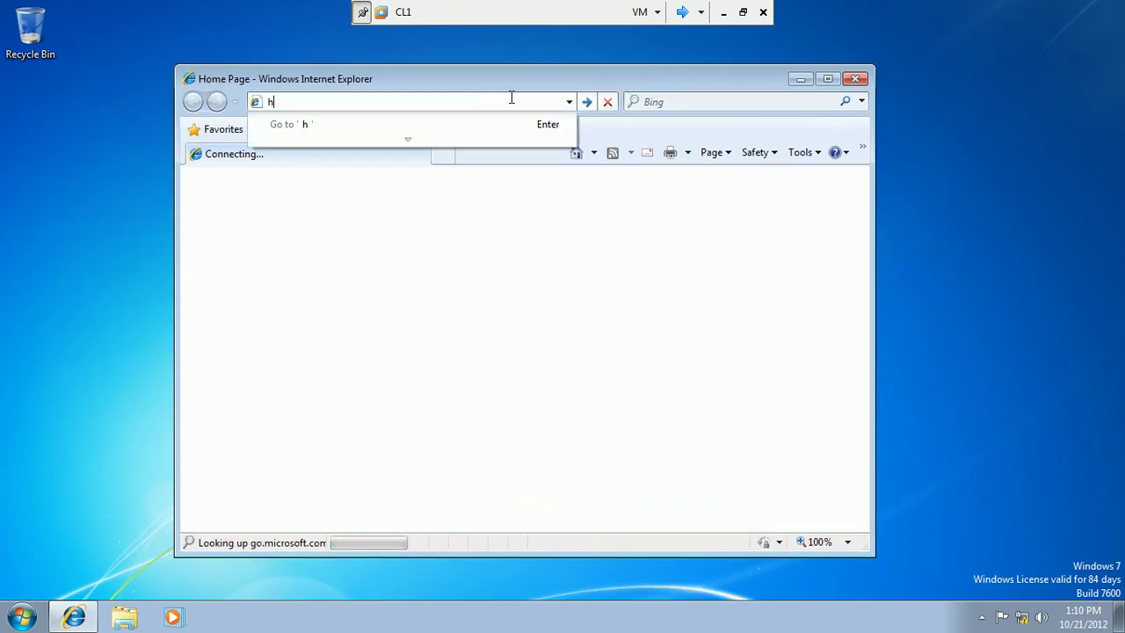
pyautogui.write('ttp://exchange')
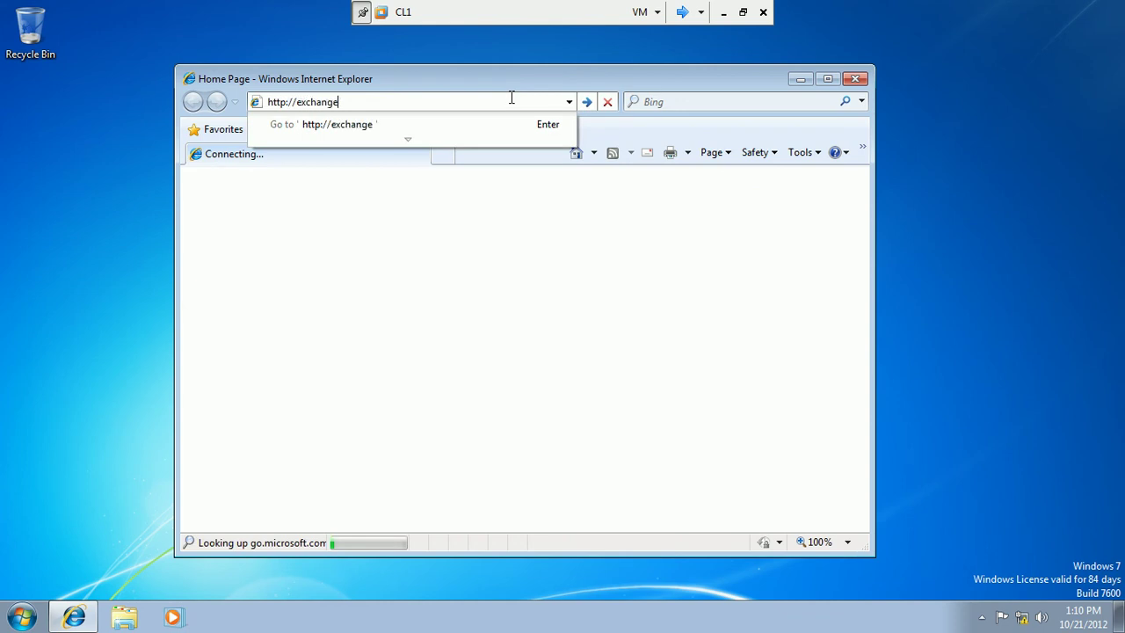
pyautogui.write('1.test.com/owa')
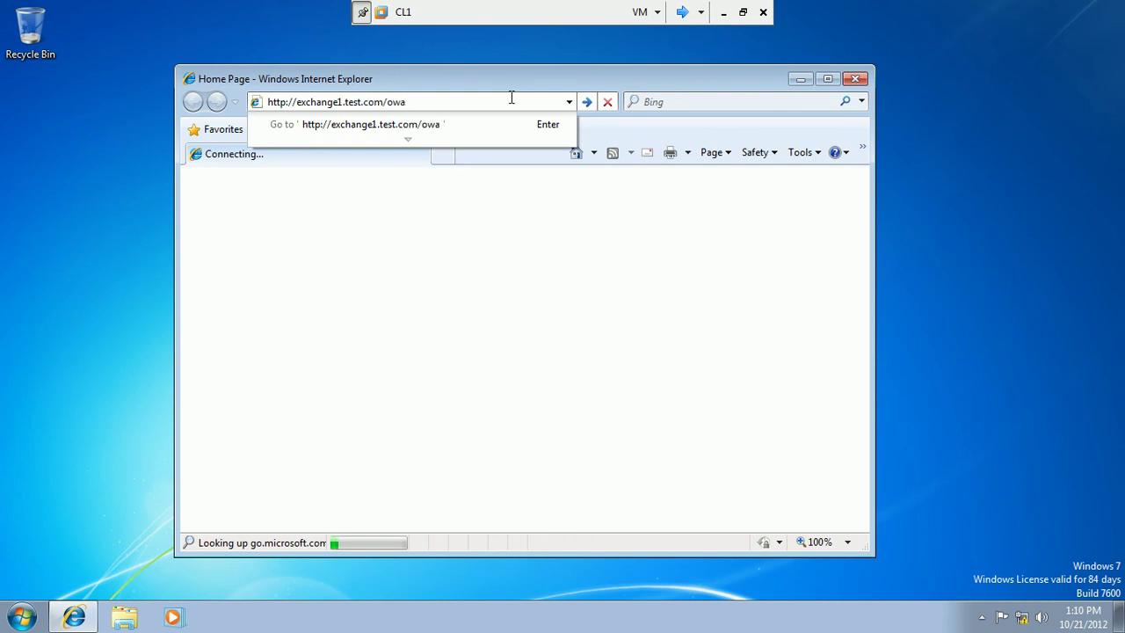
pyautogui.press('Return')
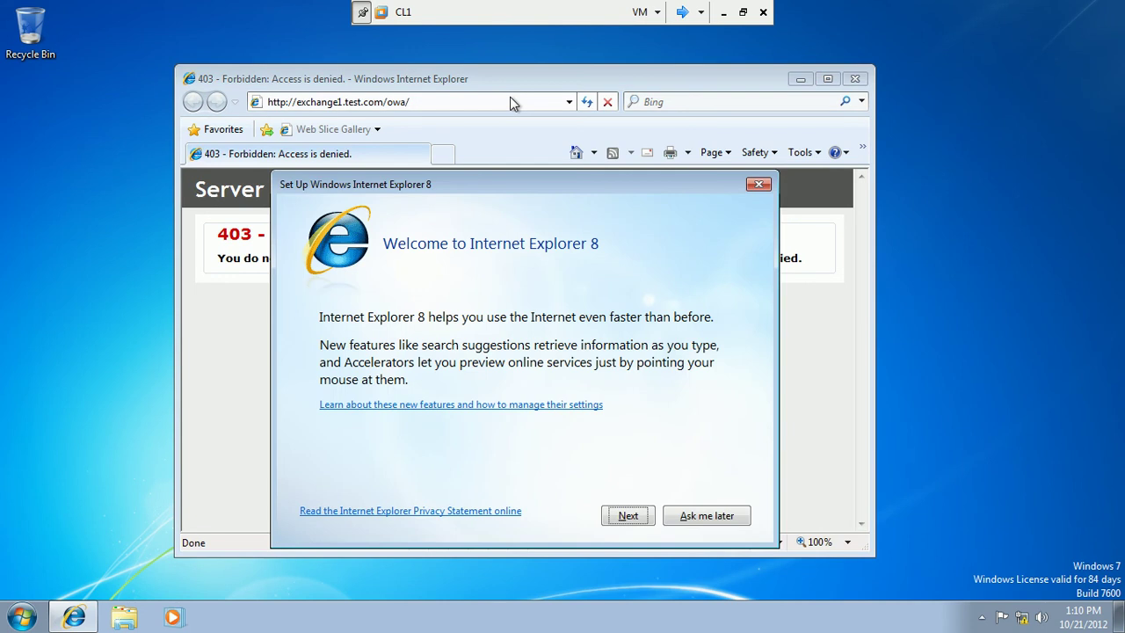
pyautogui.click(707, 518)
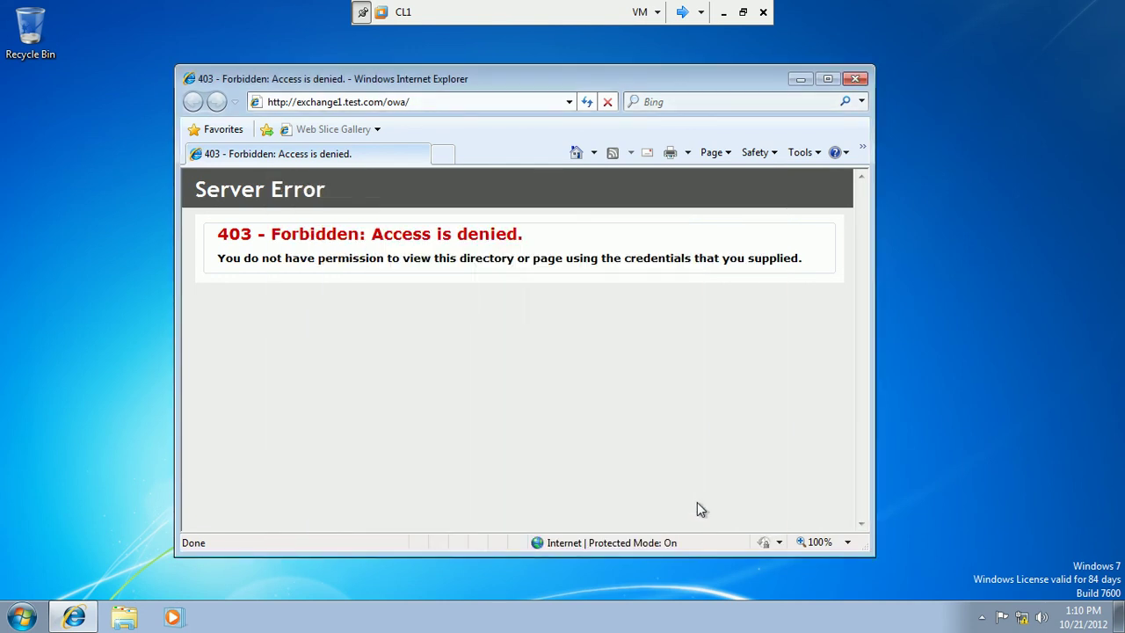
pyautogui.click(829, 80)
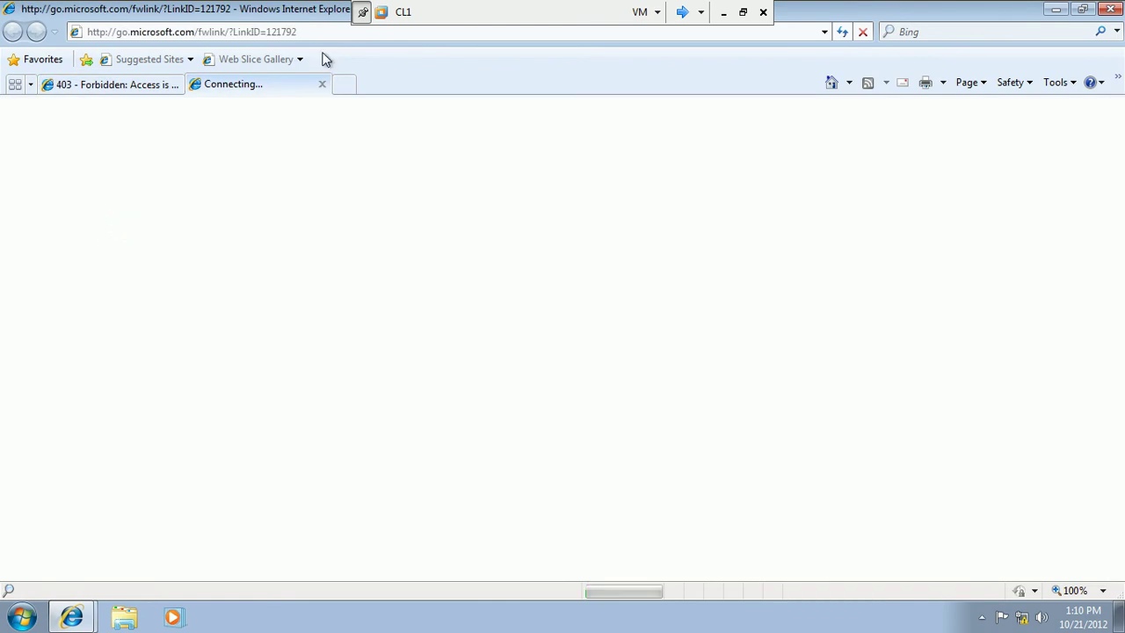
pyautogui.click(323, 85)
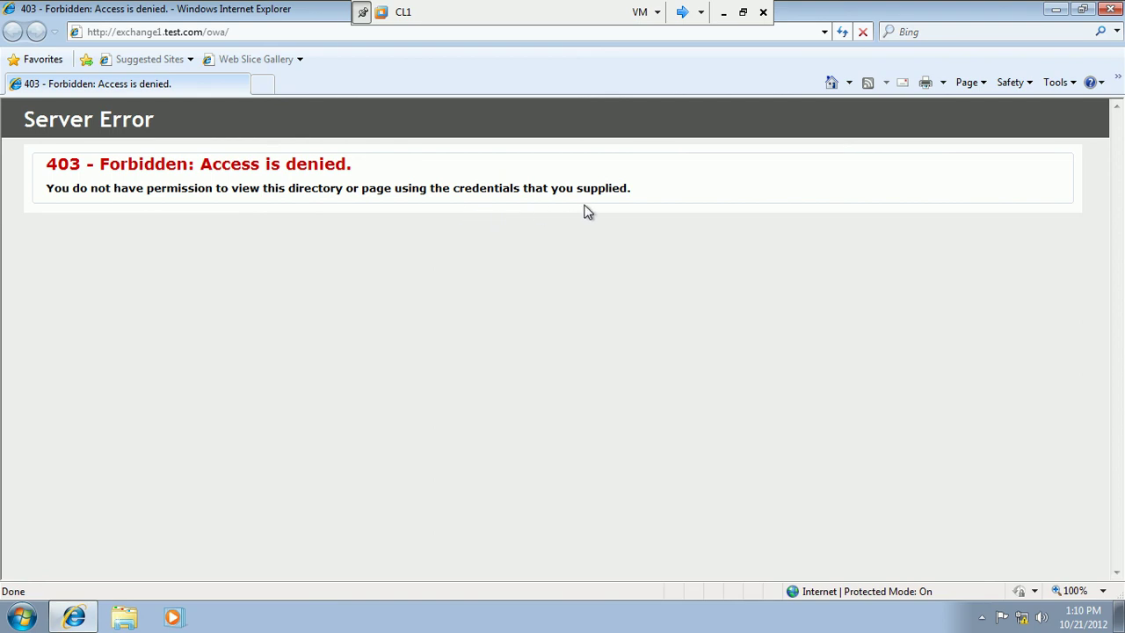
pyautogui.click(104, 37)
pyautogui.click(104, 33)
pyautogui.write('s')
pyautogui.click(103, 56)
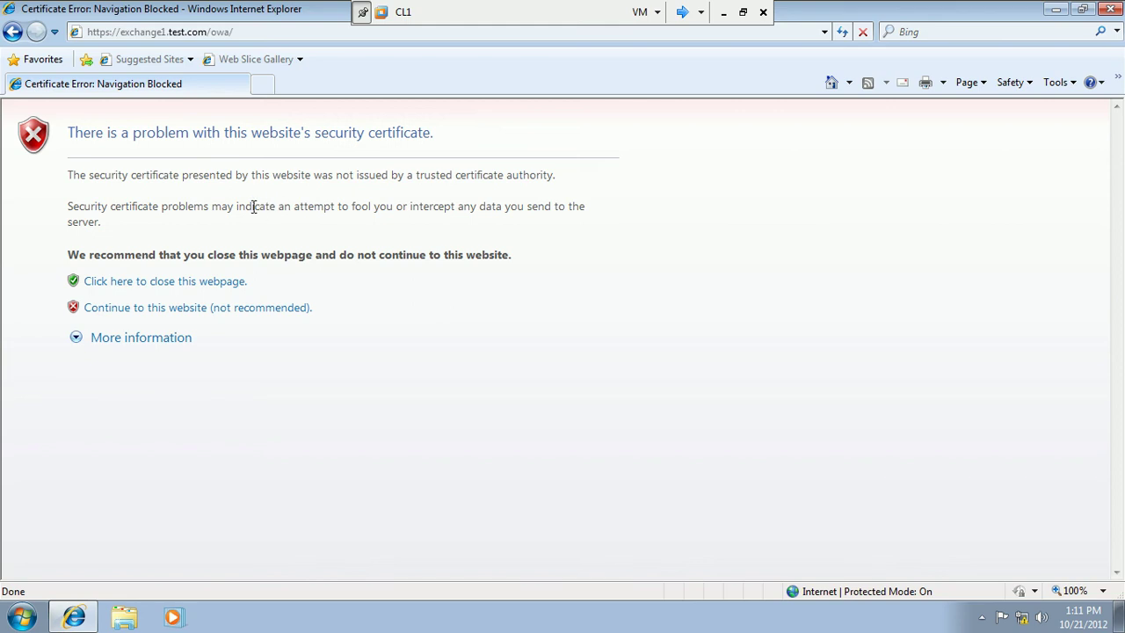
pyautogui.click(166, 311)
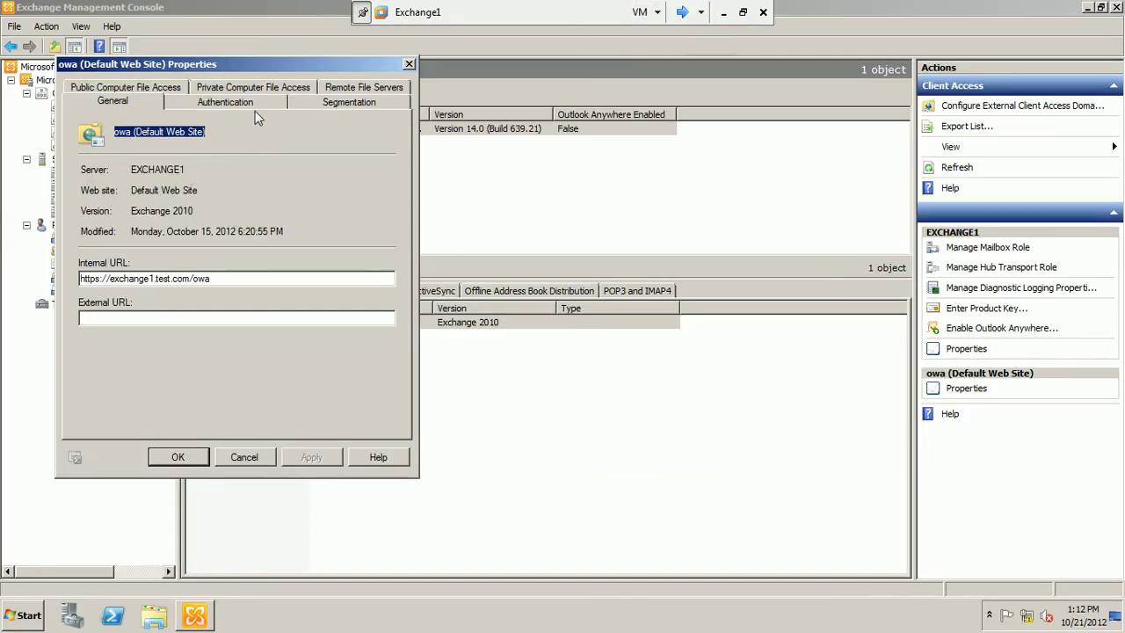
# Open the owa authentication properties on Exchange1, then cycle the VM view toward the client machine.
pyautogui.click(255, 105)
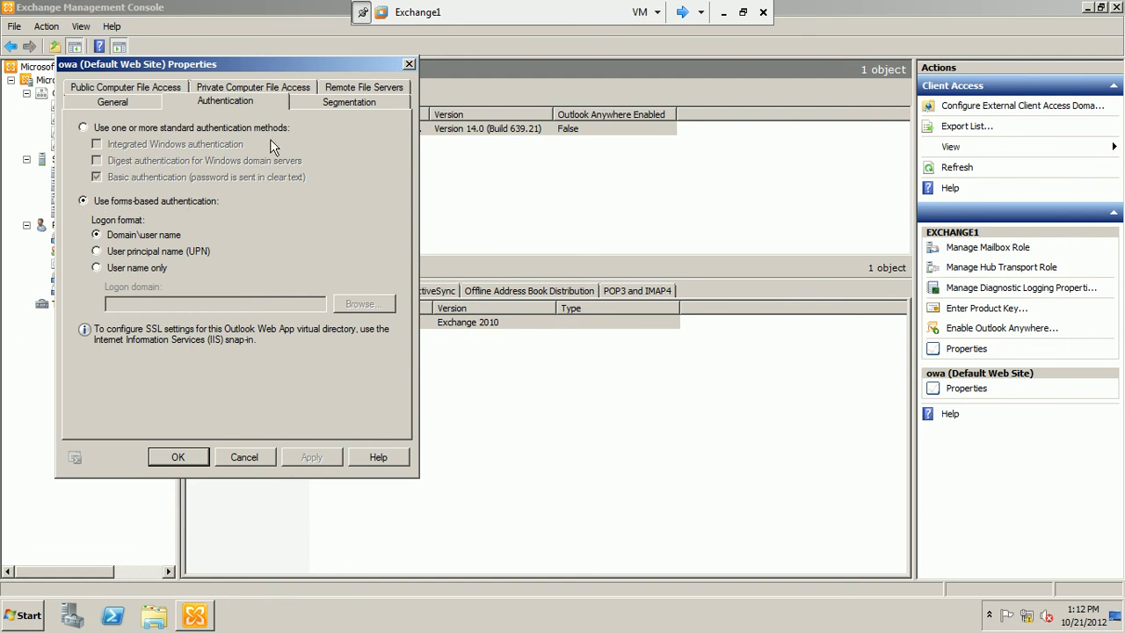
pyautogui.click(684, 11)
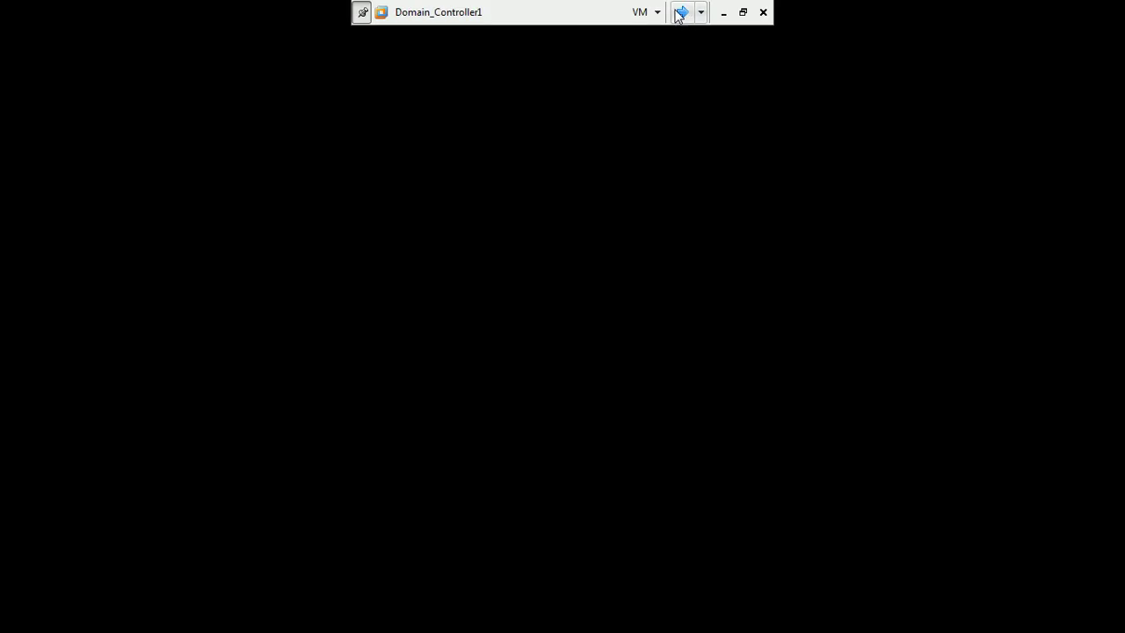
pyautogui.click(684, 11)
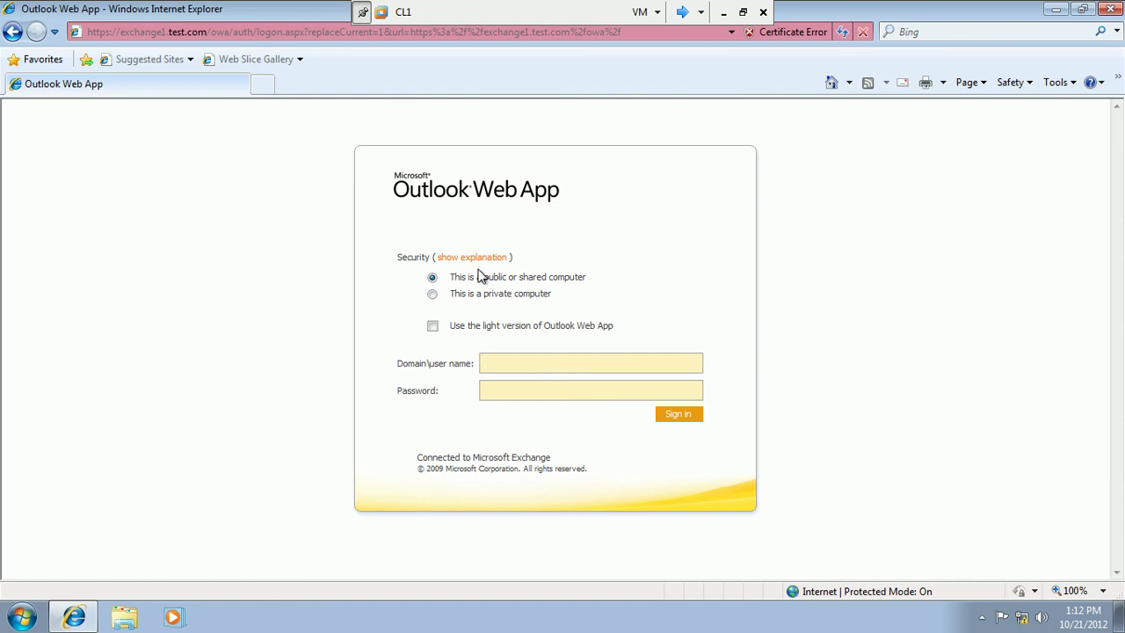
# Sign in as a private computer with the user's test domain account name and password.
pyautogui.click(432, 295)
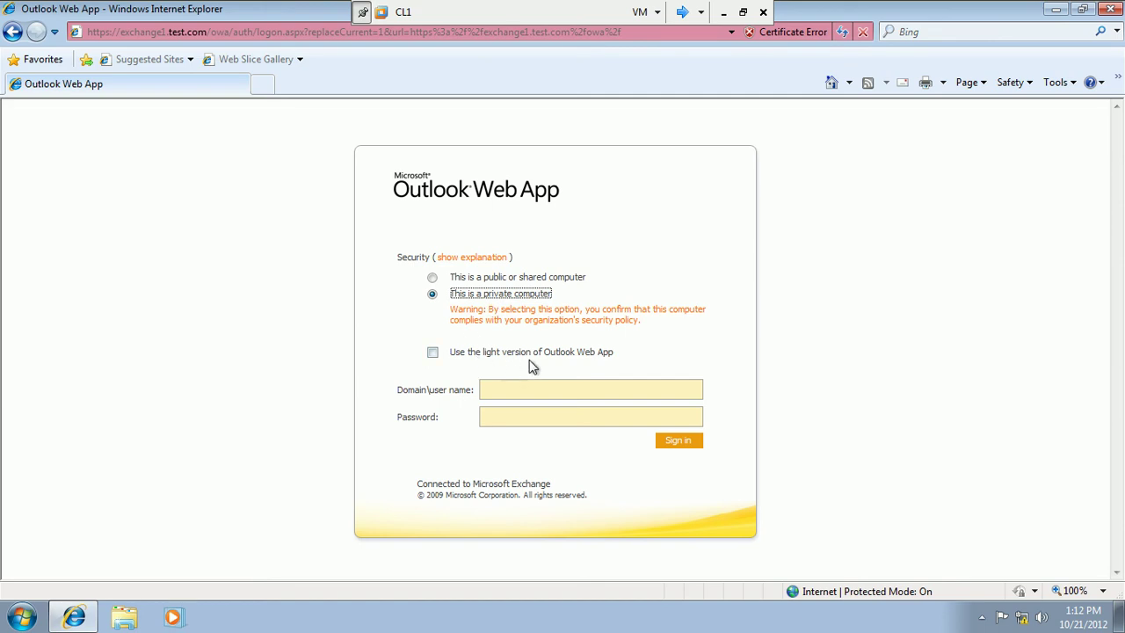
pyautogui.click(493, 396)
pyautogui.write('test\\nasir')
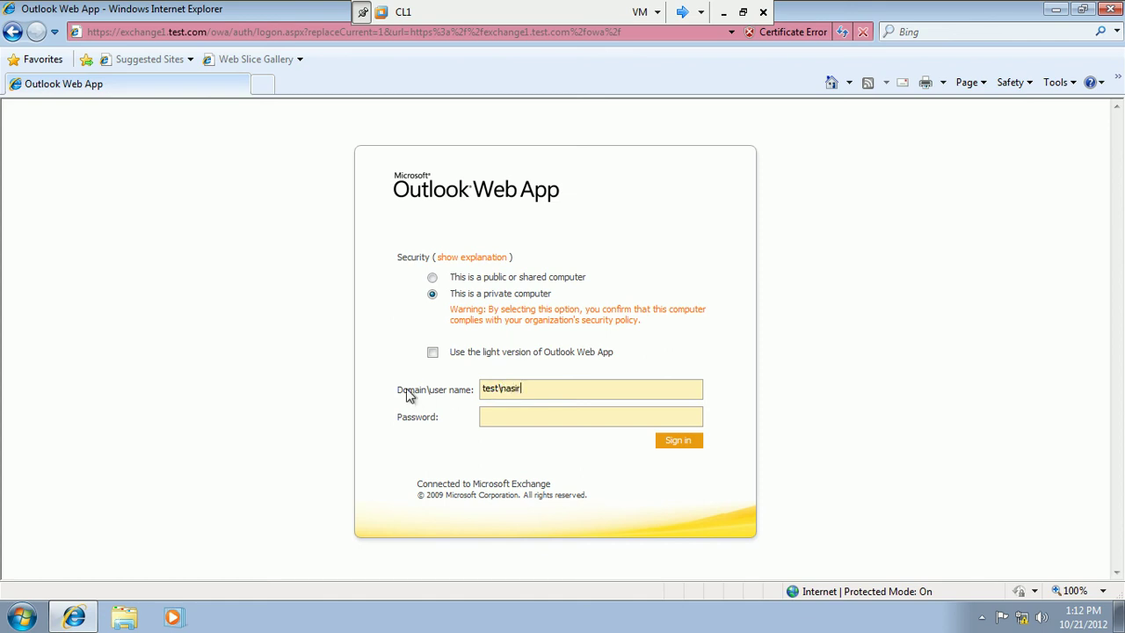
pyautogui.click(496, 414)
pyautogui.write('•••••••')
pyautogui.click(694, 443)
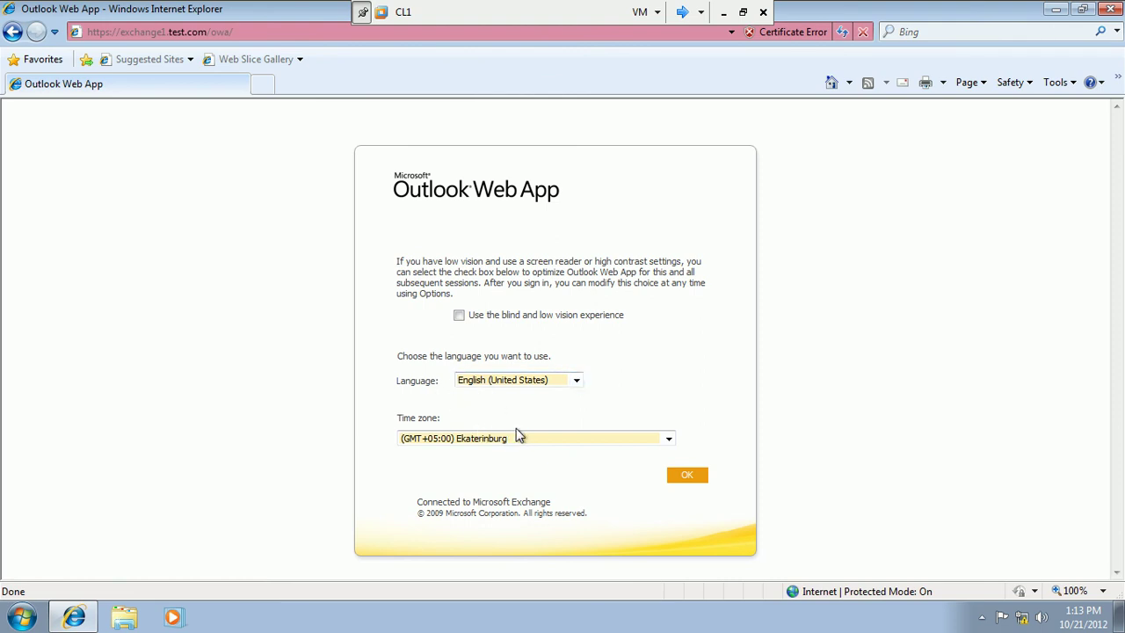
# Pick the (GMT+05:00) Islamabad, Karachi time zone, keep English (United States), and confirm.
pyautogui.click(667, 438)
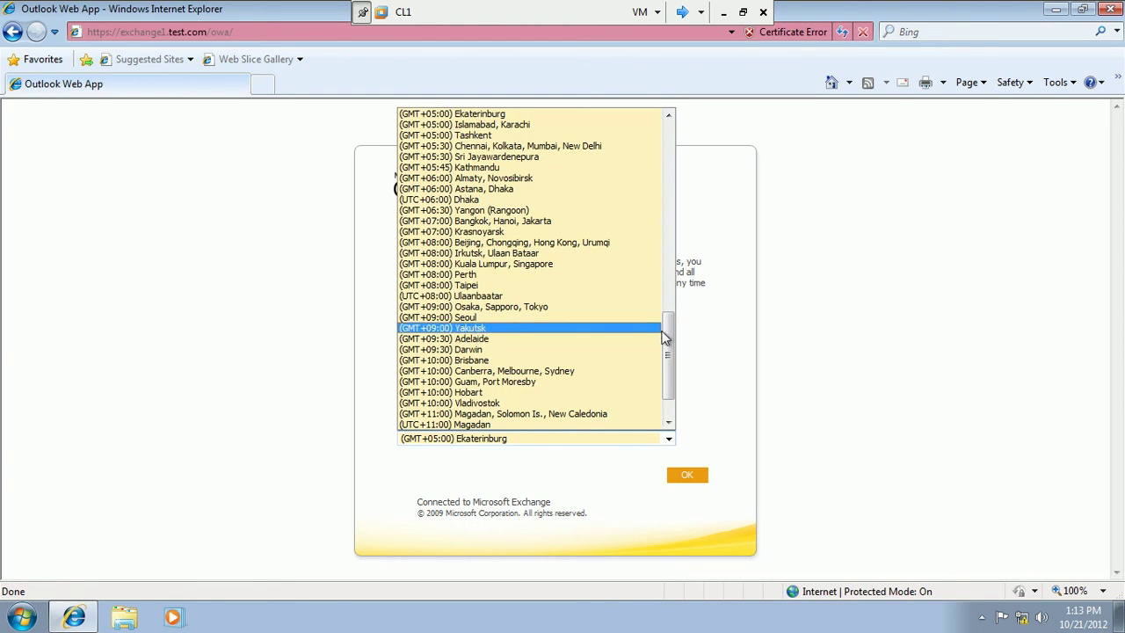
pyautogui.click(581, 129)
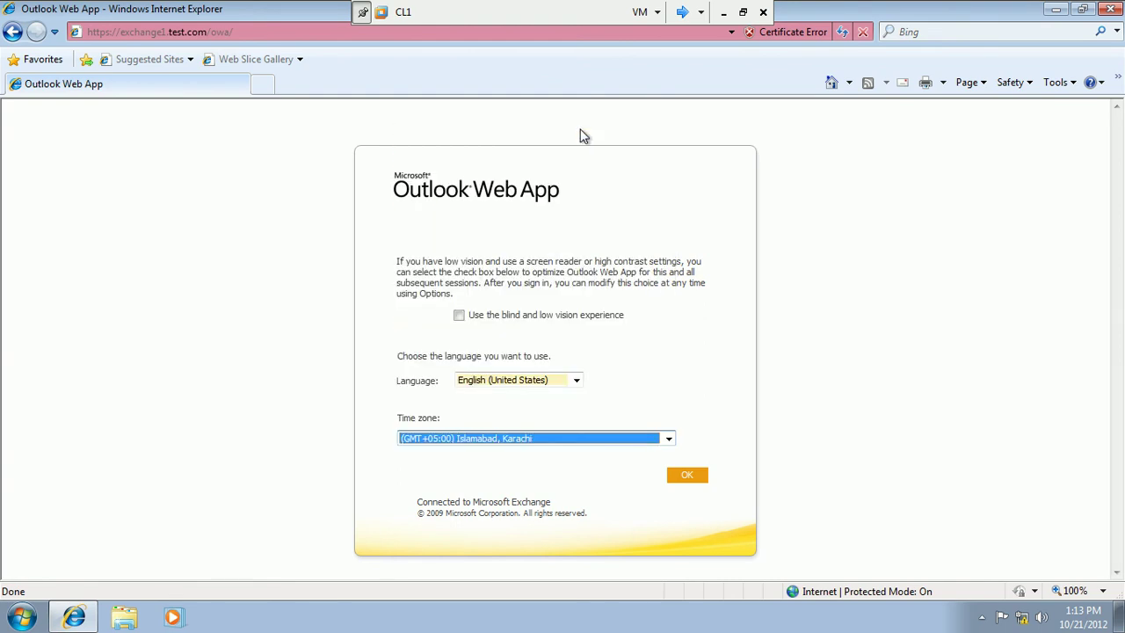
pyautogui.click(703, 482)
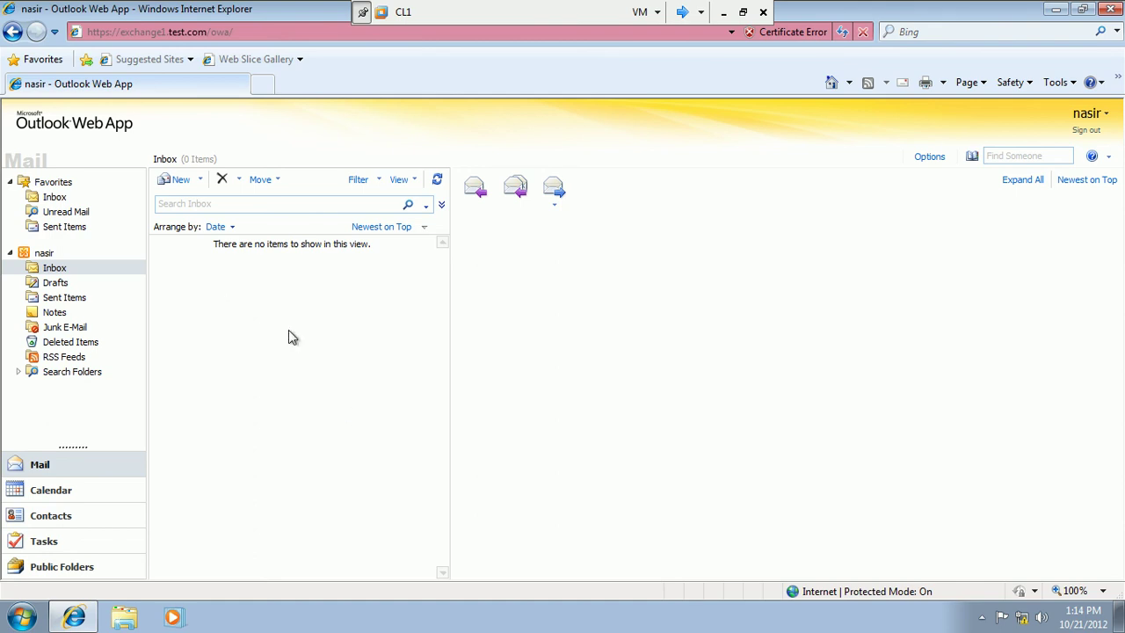
# Start a new message to the administrator's e-mail address with subject 'thanks sir'.
pyautogui.click(178, 186)
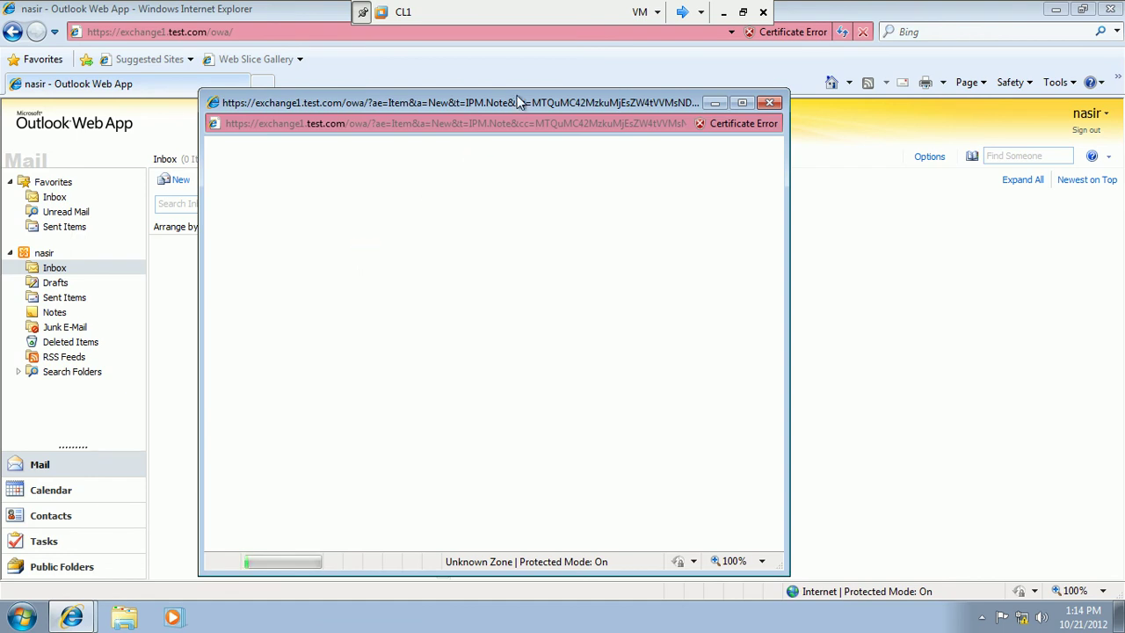
pyautogui.moveTo(517, 100); pyautogui.dragTo(610, 91)
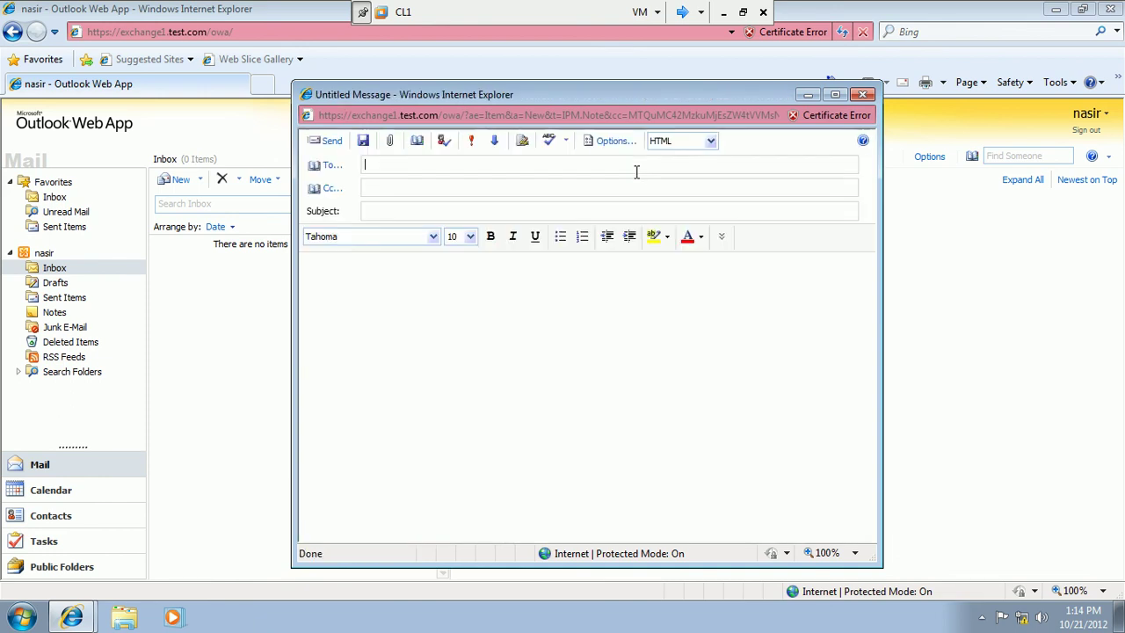
pyautogui.write('administrator')
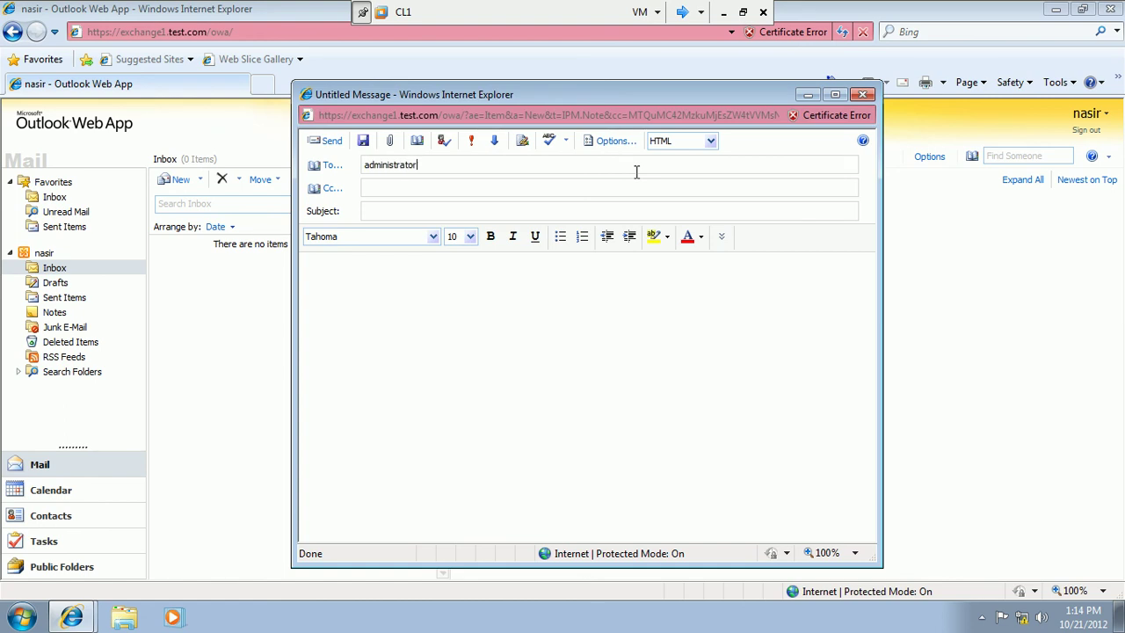
pyautogui.write('@test.com')
pyautogui.click(573, 208)
pyautogui.write('thanks sir')
# Write the body 'thanks sir you made my day' and sign it with the sender's name.
pyautogui.click(490, 281)
pyautogui.write('thanks sir')
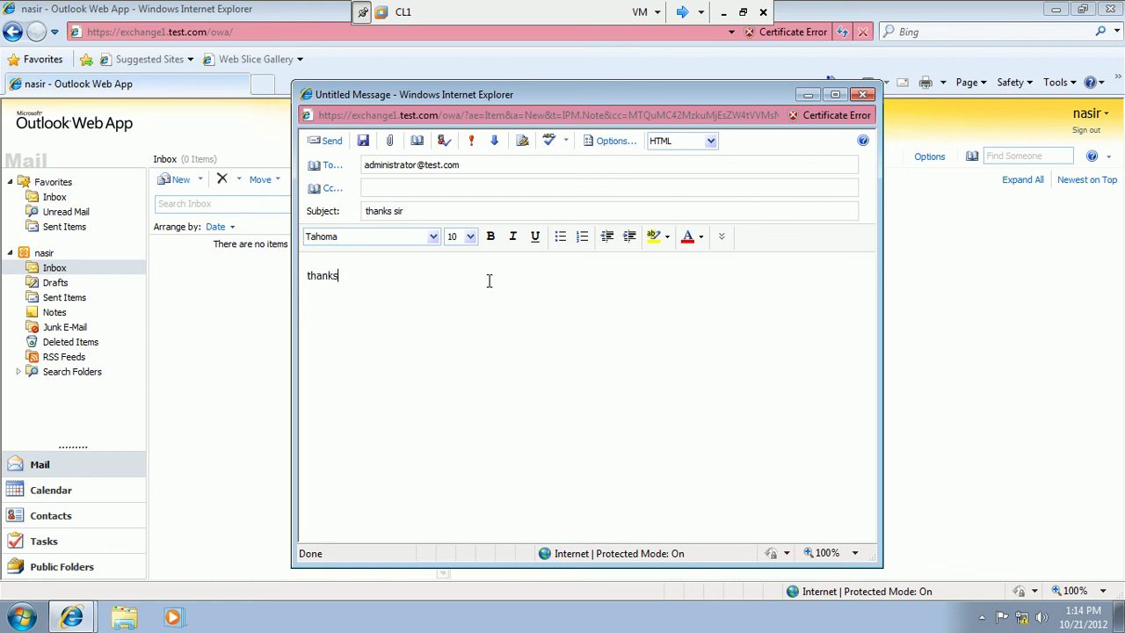
pyautogui.write(' you mad')
pyautogui.press('BackSpace')
pyautogui.write('e my day')
pyautogui.press('Return')
pyautogui.press('Return')
pyautogui.write('Nasir')
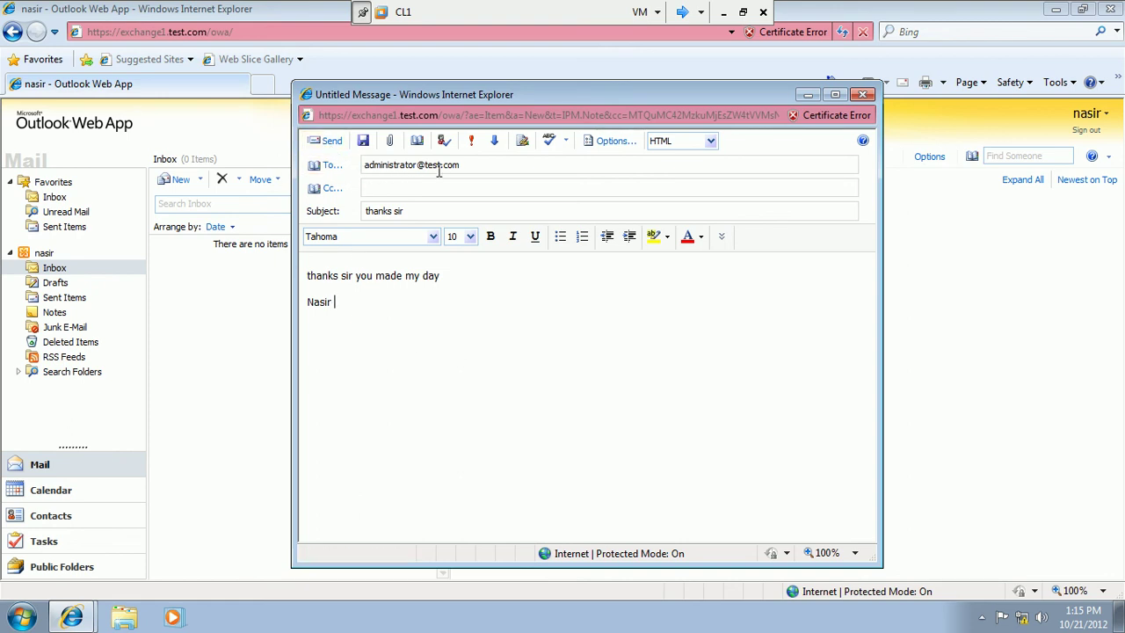
# Send the message, then check Sent Items, Drafts and the Inbox.
pyautogui.click(326, 144)
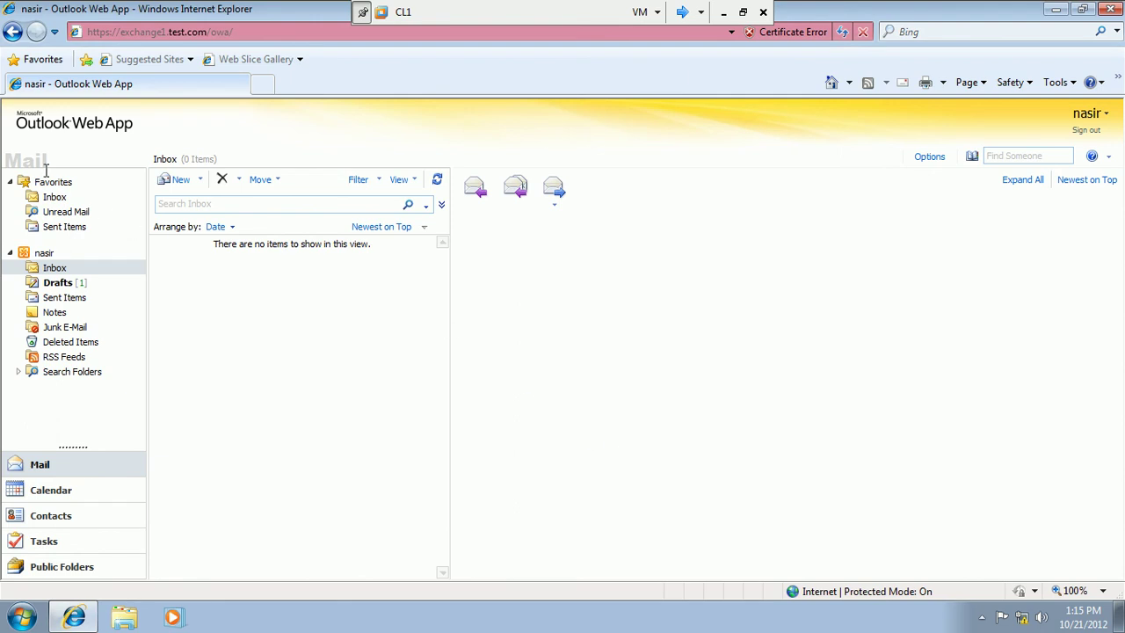
pyautogui.click(62, 226)
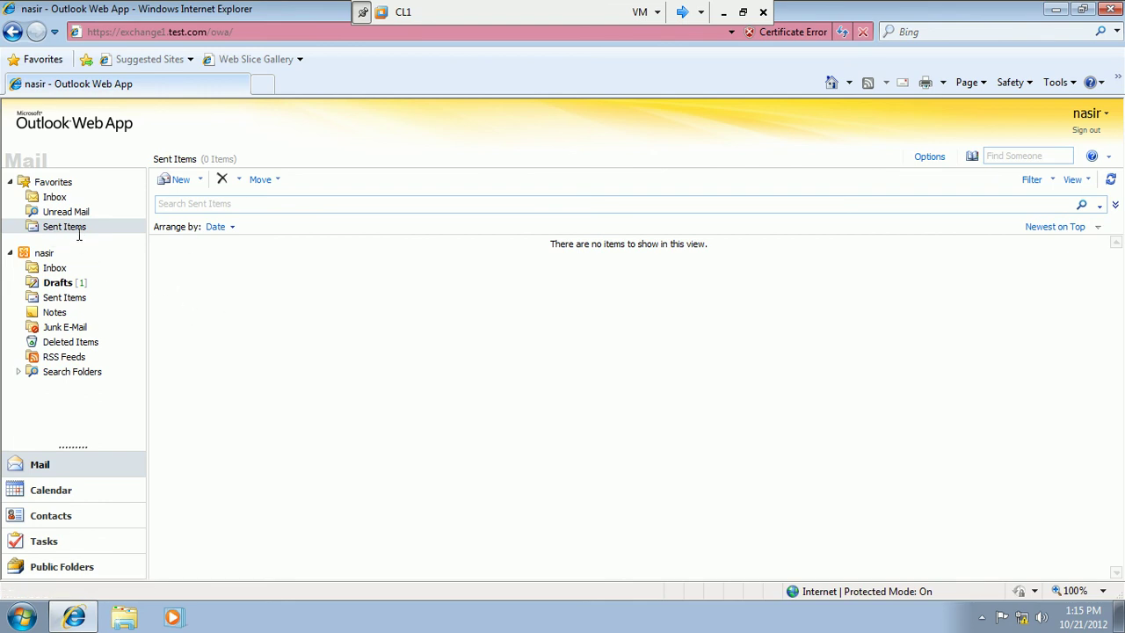
pyautogui.click(58, 283)
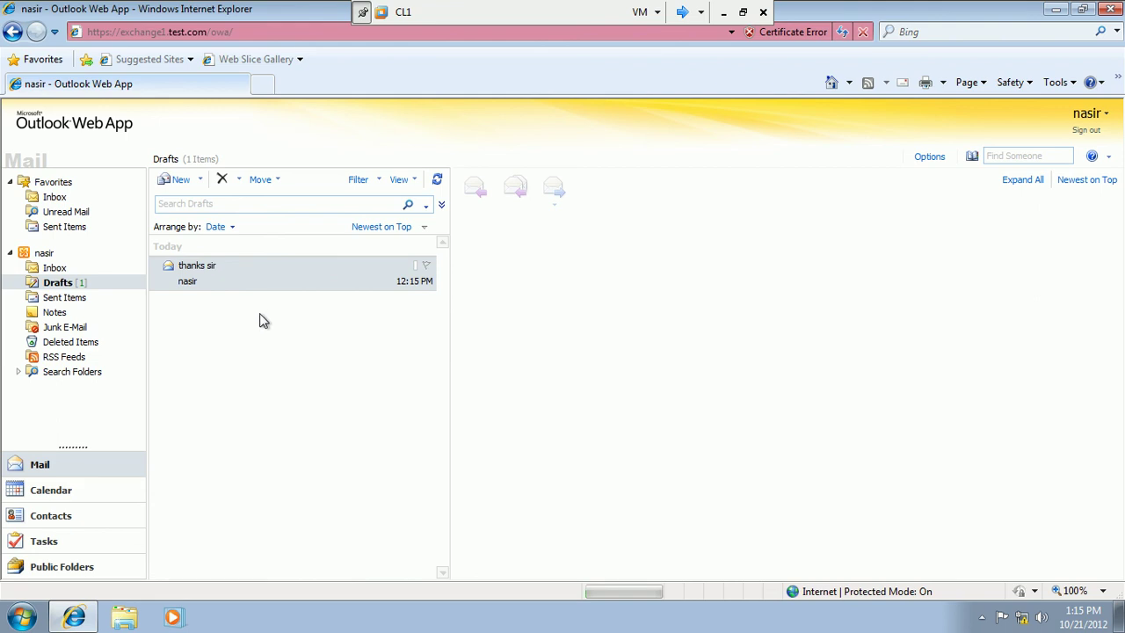
pyautogui.click(54, 198)
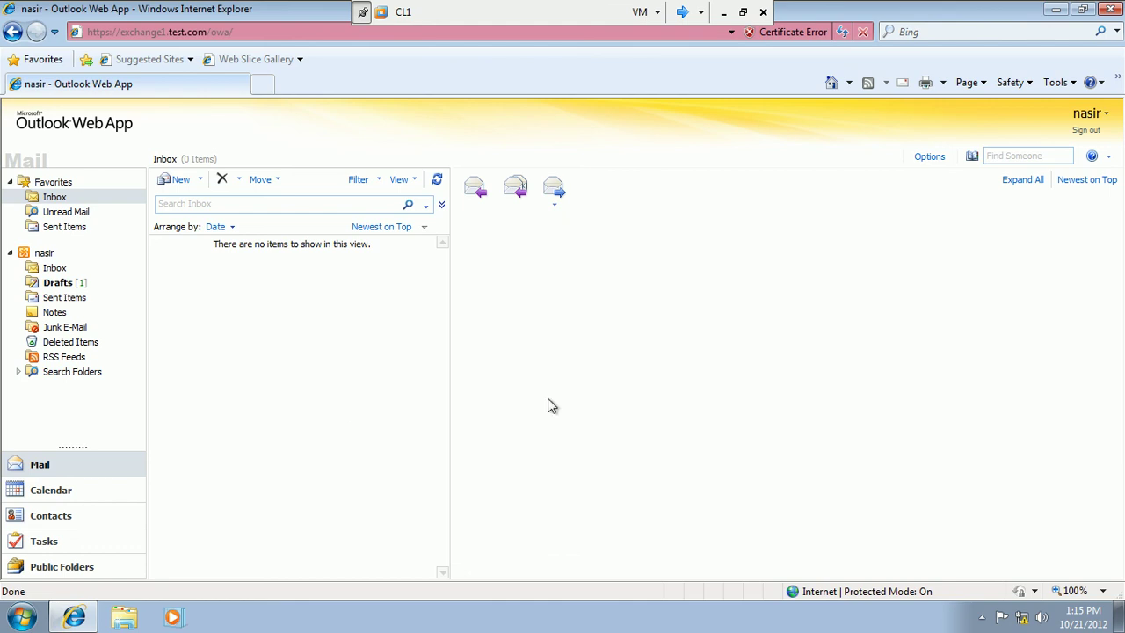
# Refresh the mailbox, confirm the message in Sent Items, and close the browser.
pyautogui.click(842, 32)
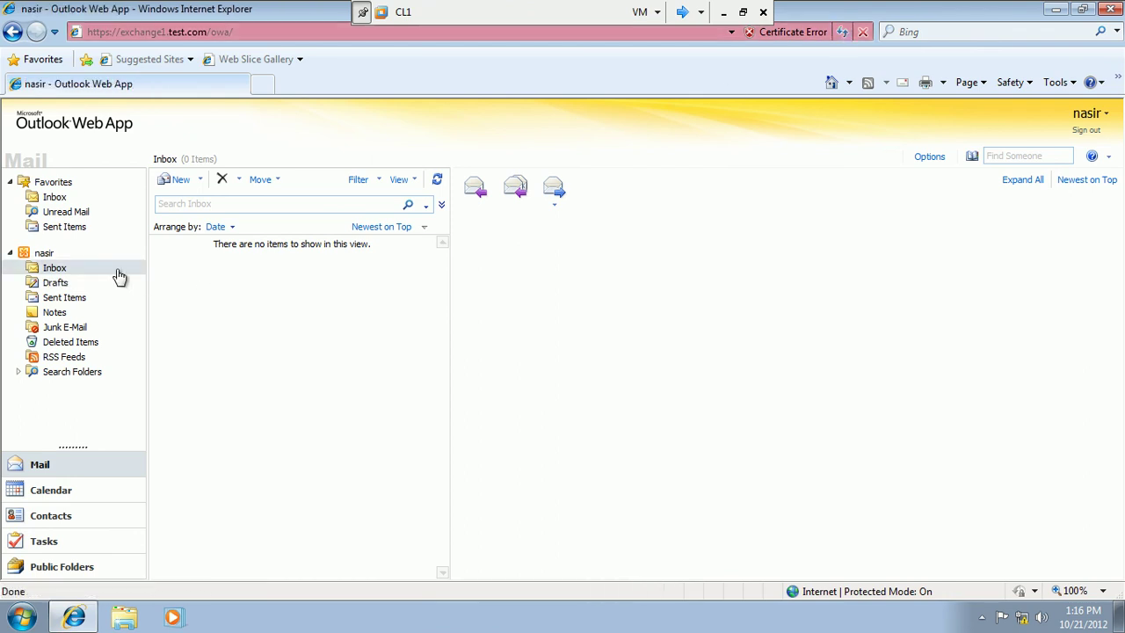
pyautogui.click(72, 234)
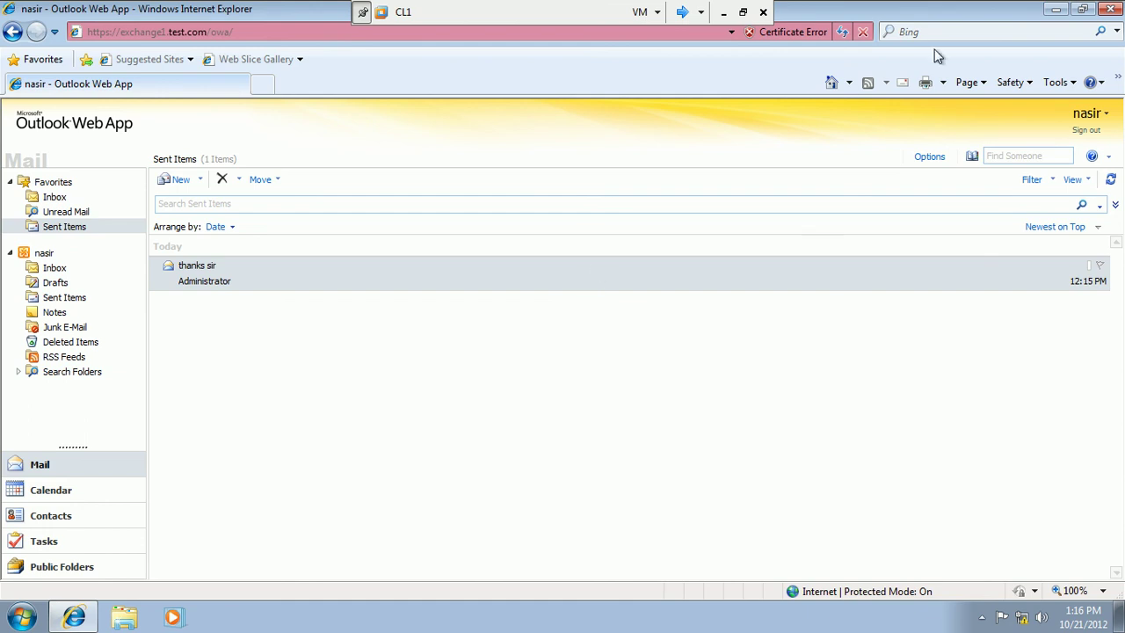
pyautogui.click(1107, 9)
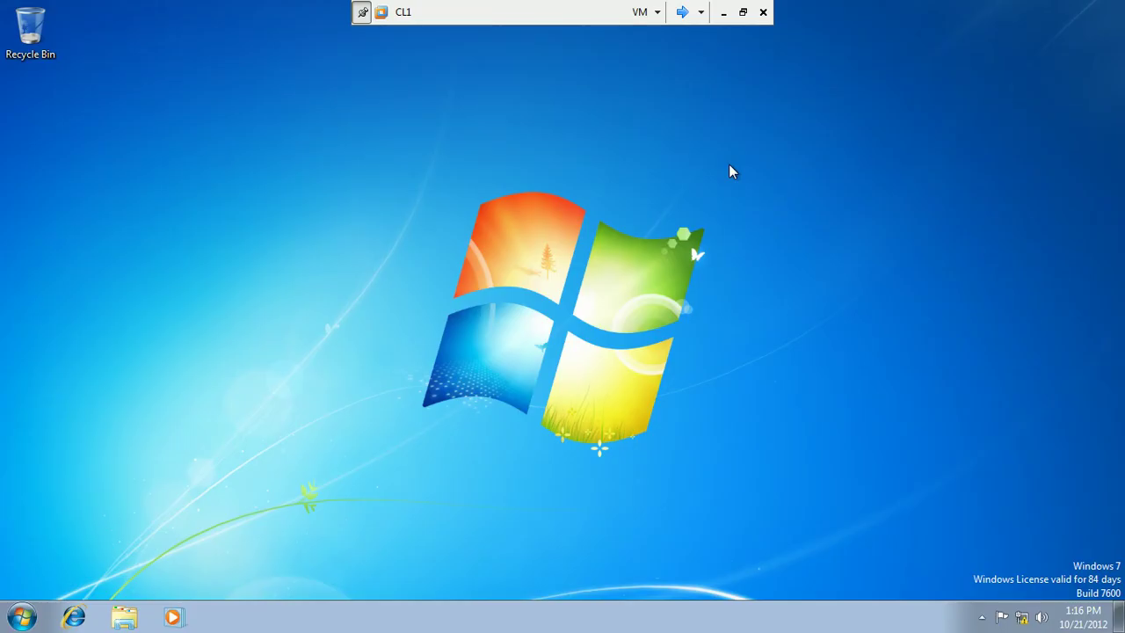
# Cancel Exchange1's owa Properties dialog, view Server Configuration > Mailbox, then cycle back to CL1.
pyautogui.click(682, 11)
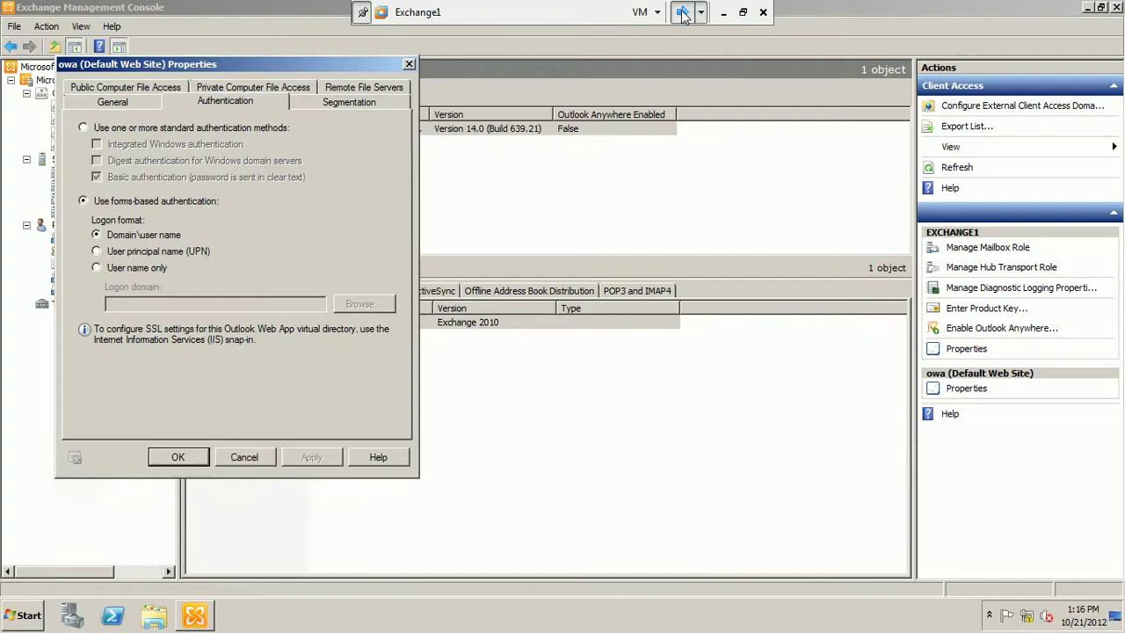
pyautogui.click(256, 458)
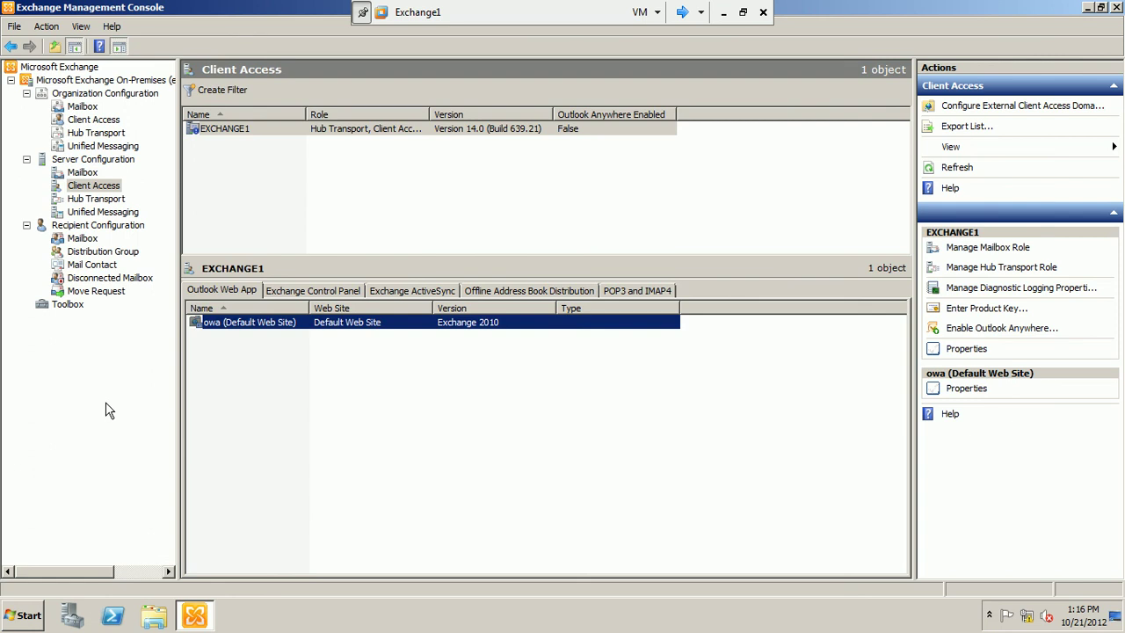
pyautogui.click(81, 173)
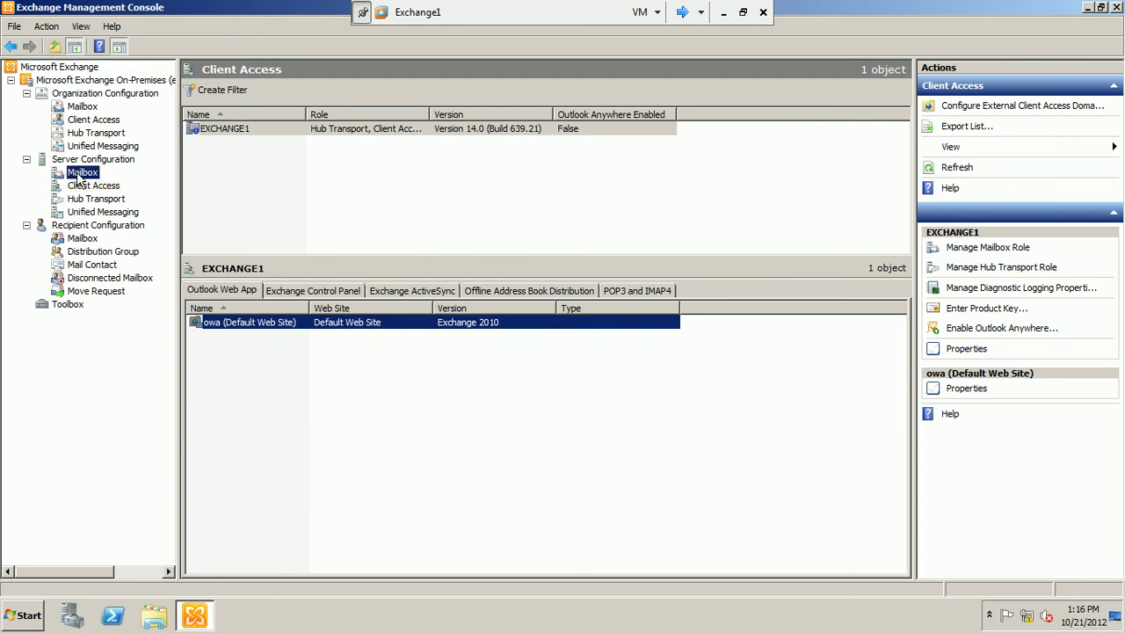
pyautogui.click(213, 215)
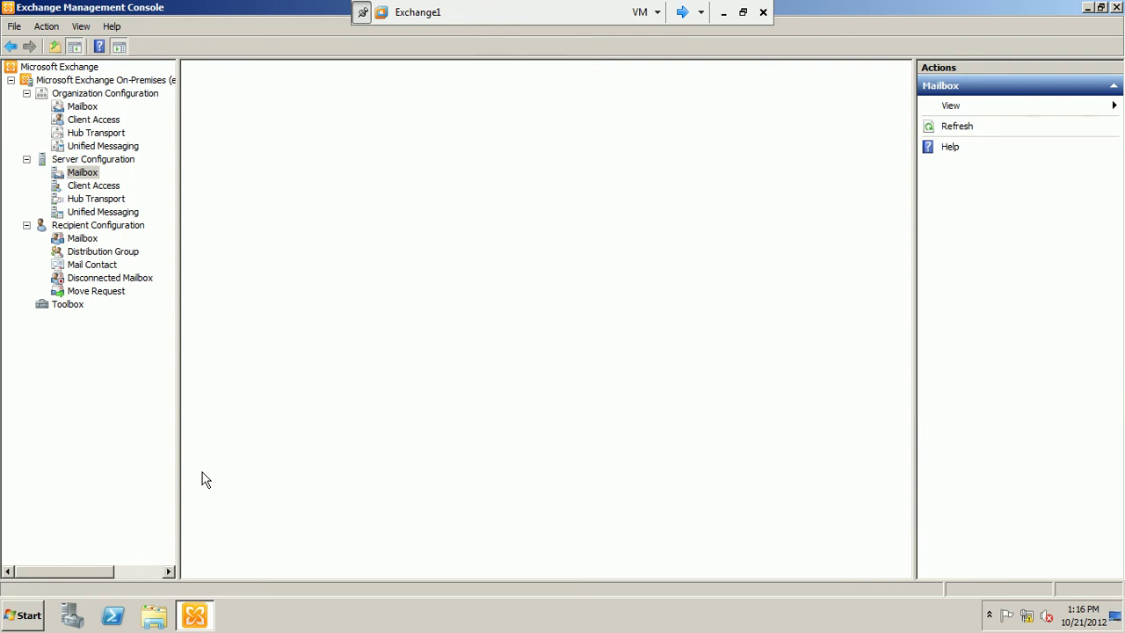
pyautogui.click(680, 13)
pyautogui.click(680, 13)
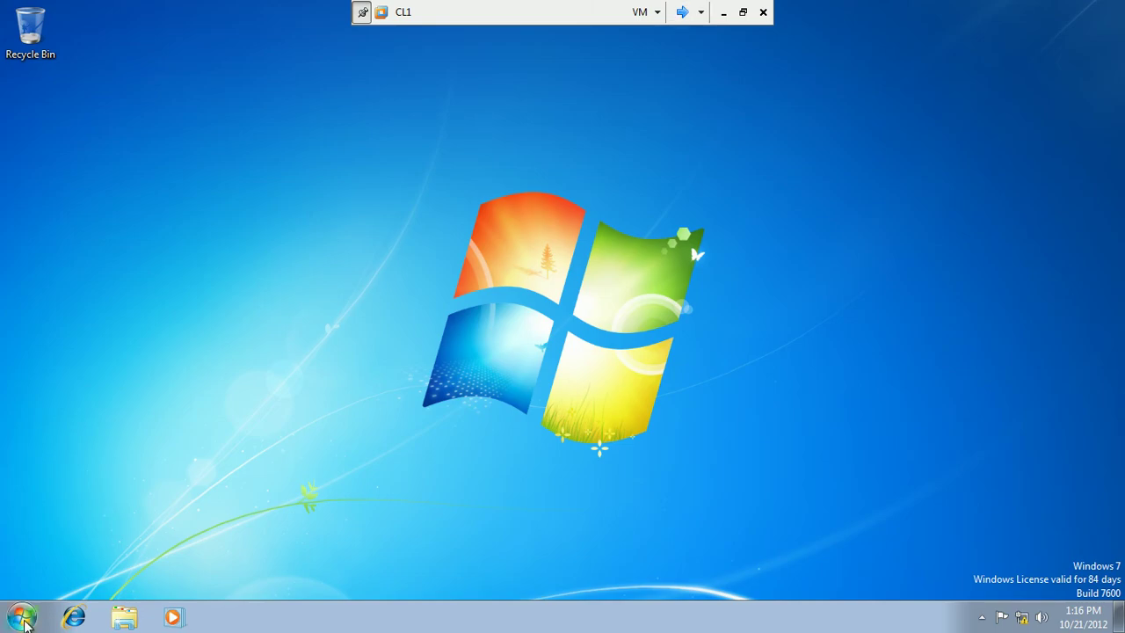
# Log off the current Windows user from the Start menu's power options.
pyautogui.click(23, 618)
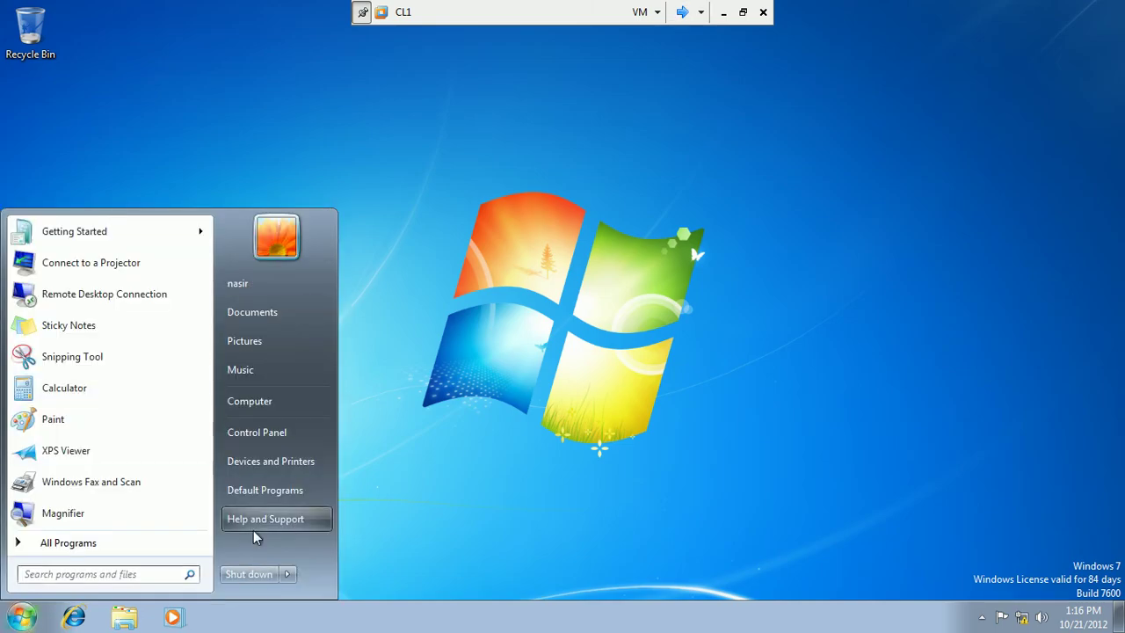
pyautogui.click(287, 574)
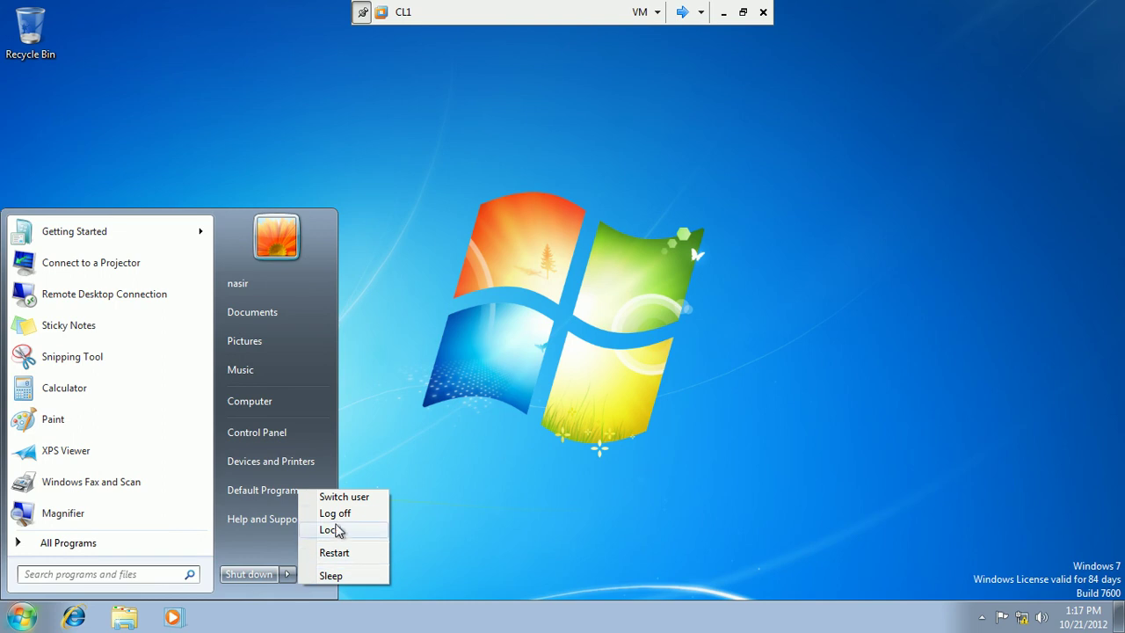
pyautogui.click(339, 514)
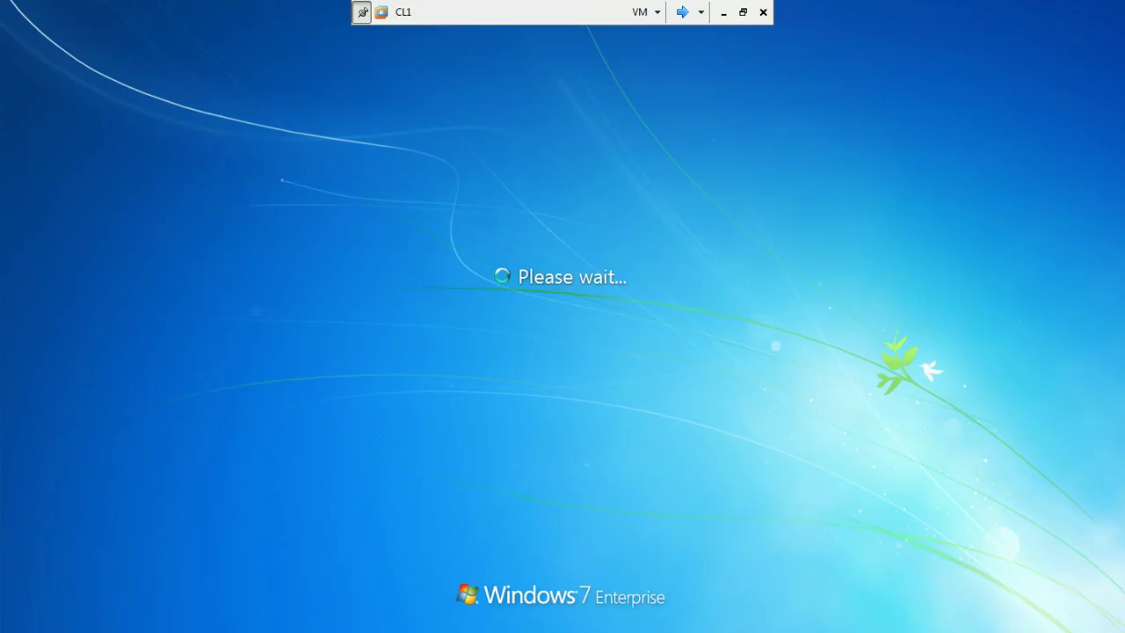
# Sign in via Switch User > Other User with the administrator's e-mail and password.
pyautogui.hotkey('ctrl', 'alt', 'End')
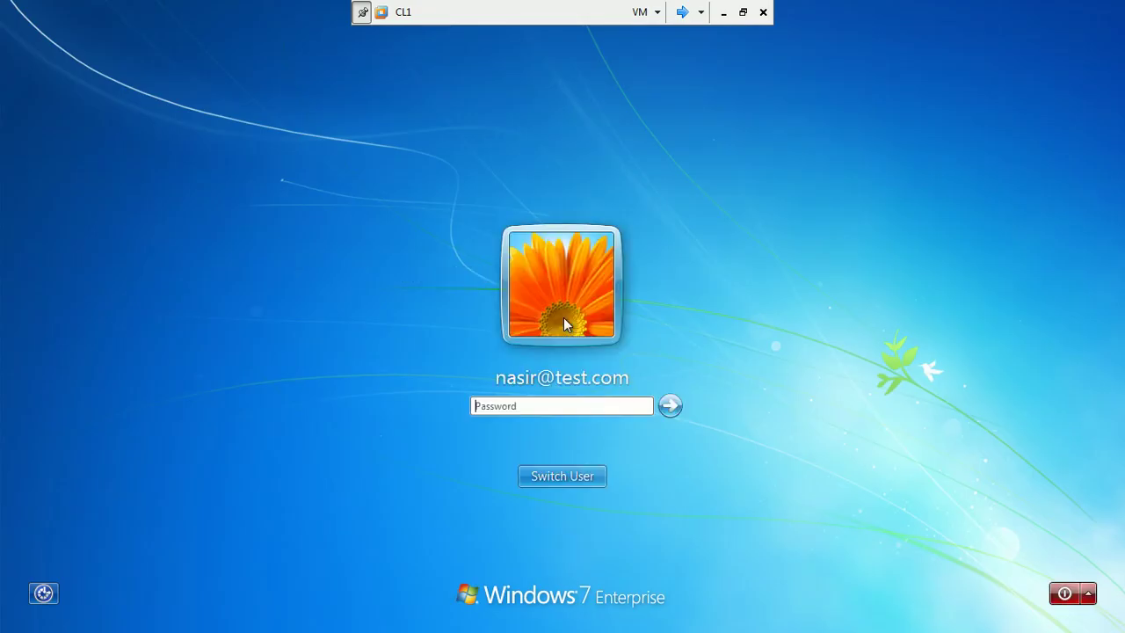
pyautogui.click(569, 481)
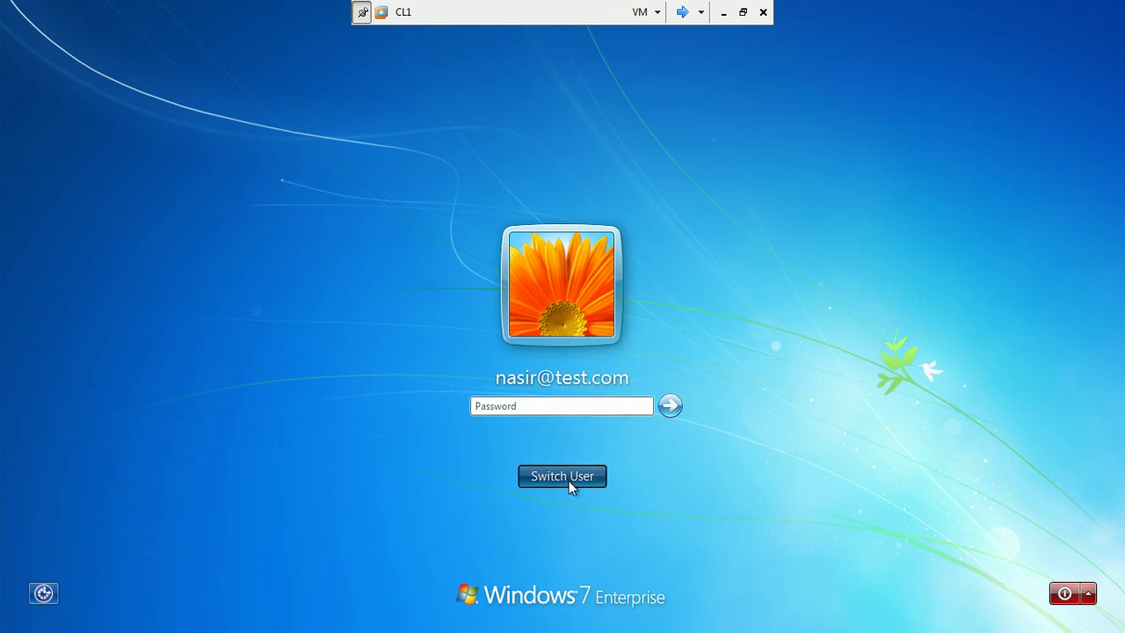
pyautogui.click(643, 368)
pyautogui.write('a')
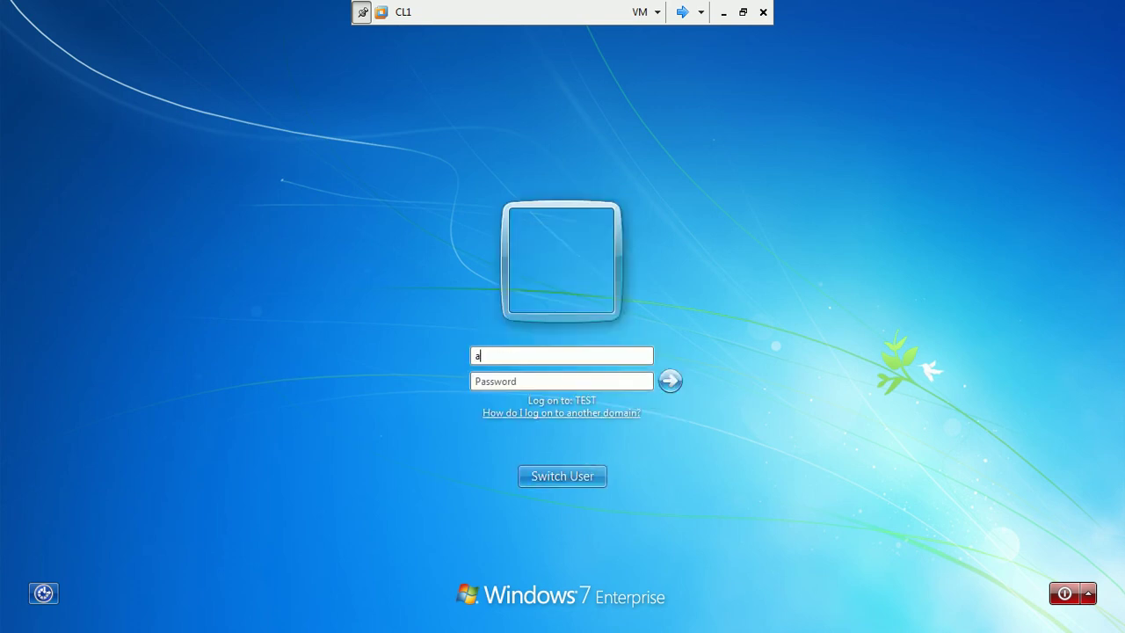
pyautogui.write('dministrator')
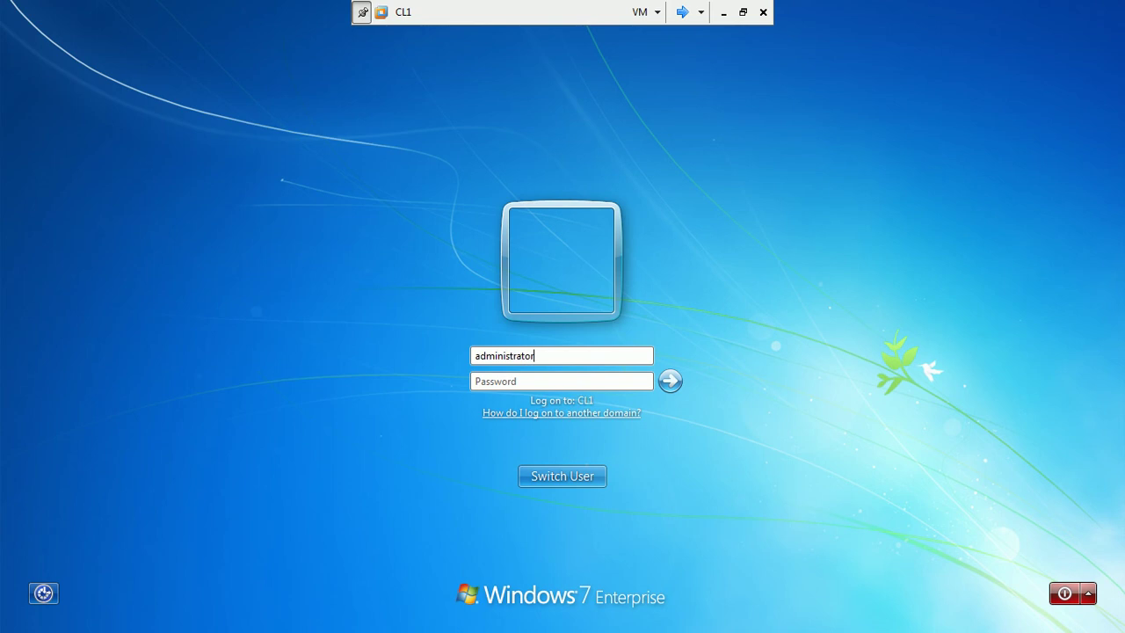
pyautogui.write('@test.com')
pyautogui.press('Tab')
pyautogui.write('••••••••')
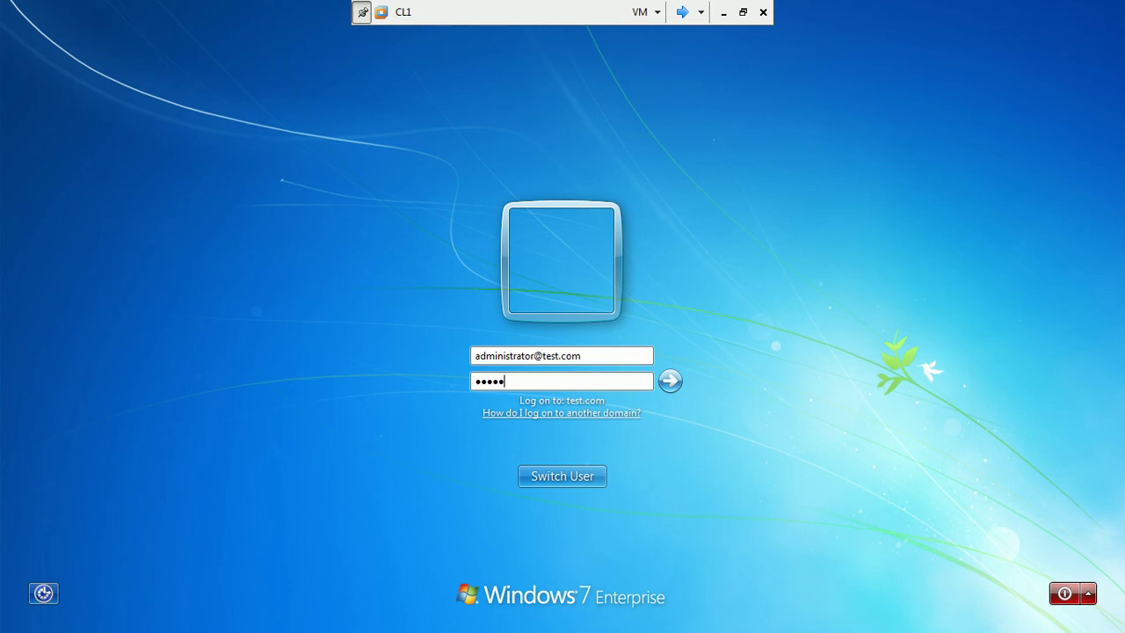
pyautogui.press('Return')
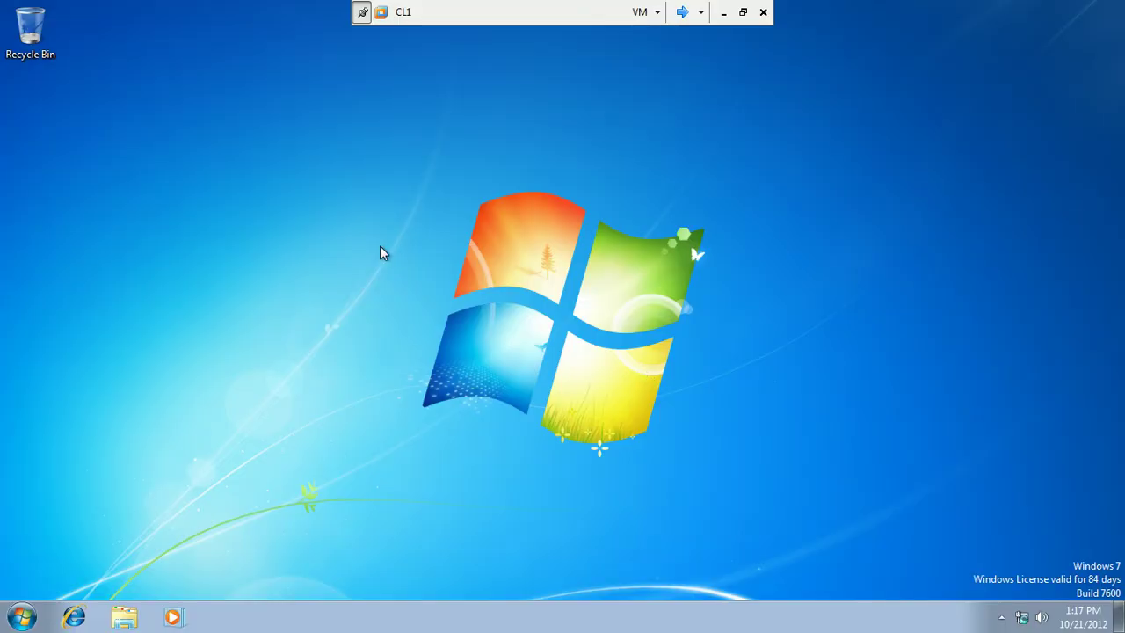
# Launch Internet Explorer maximized, postpone the welcome setup and close the extra tab.
pyautogui.click(78, 616)
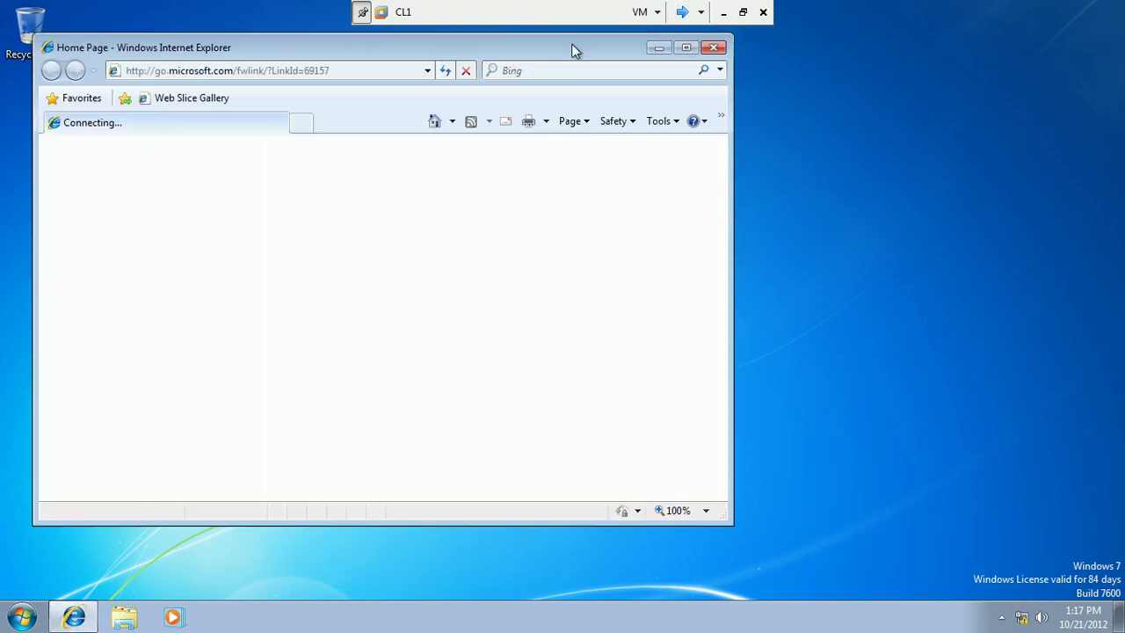
pyautogui.doubleClick(572, 48)
pyautogui.click(320, 33)
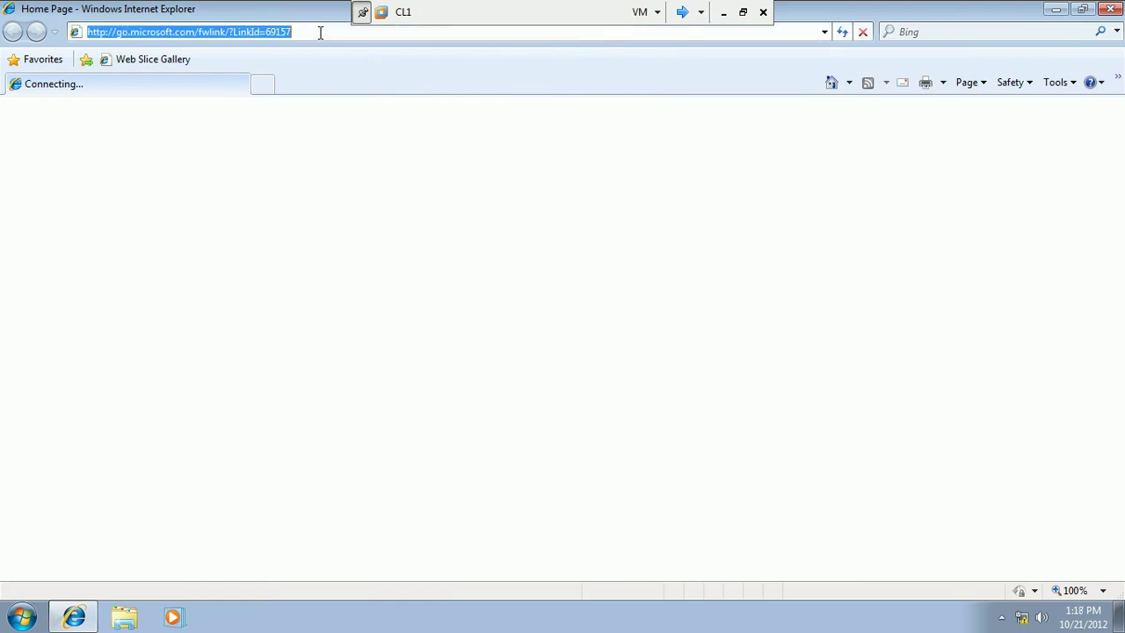
pyautogui.write('http:')
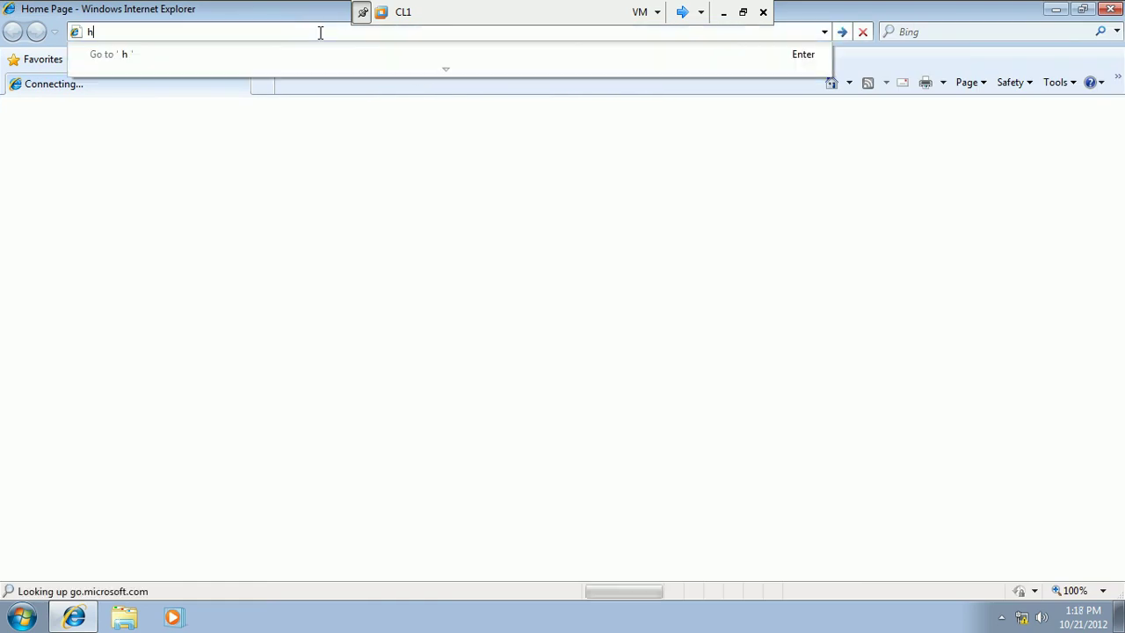
pyautogui.press('BackSpace')
pyautogui.press('BackSpace')
pyautogui.write('p:')
pyautogui.press('BackSpace')
pyautogui.press('BackSpace')
pyautogui.write('ps://exchange')
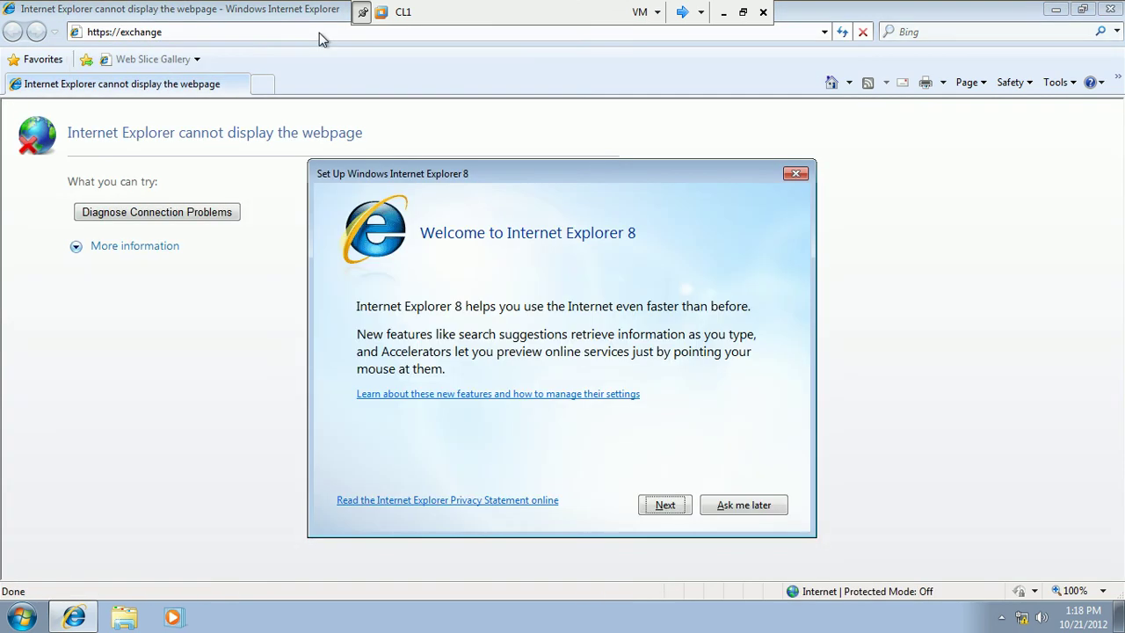
pyautogui.click(744, 508)
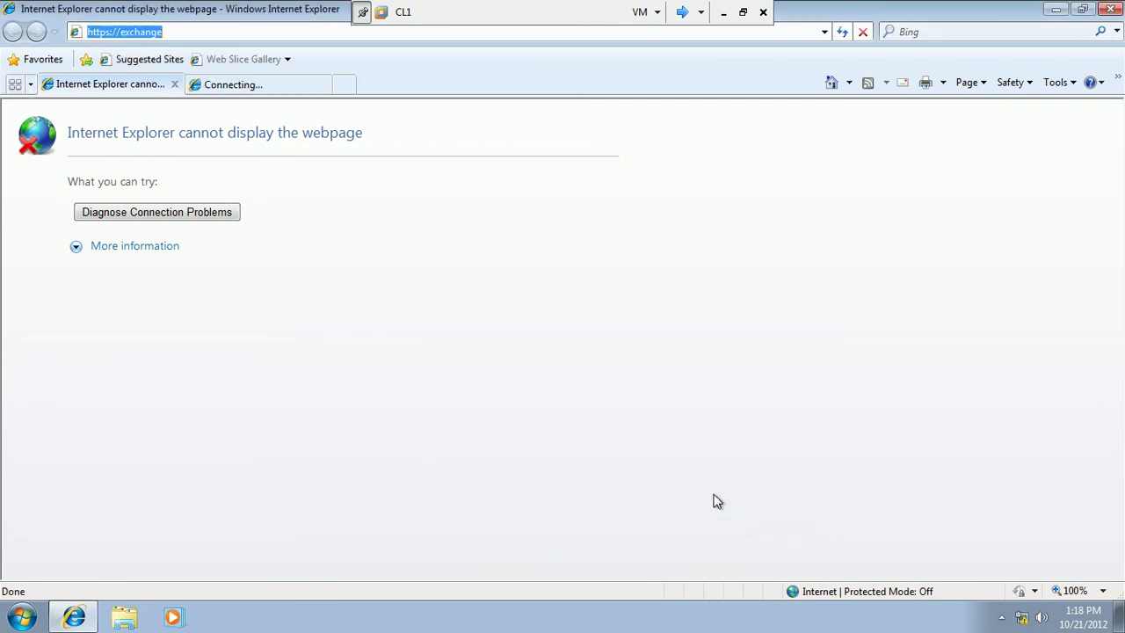
pyautogui.click(208, 31)
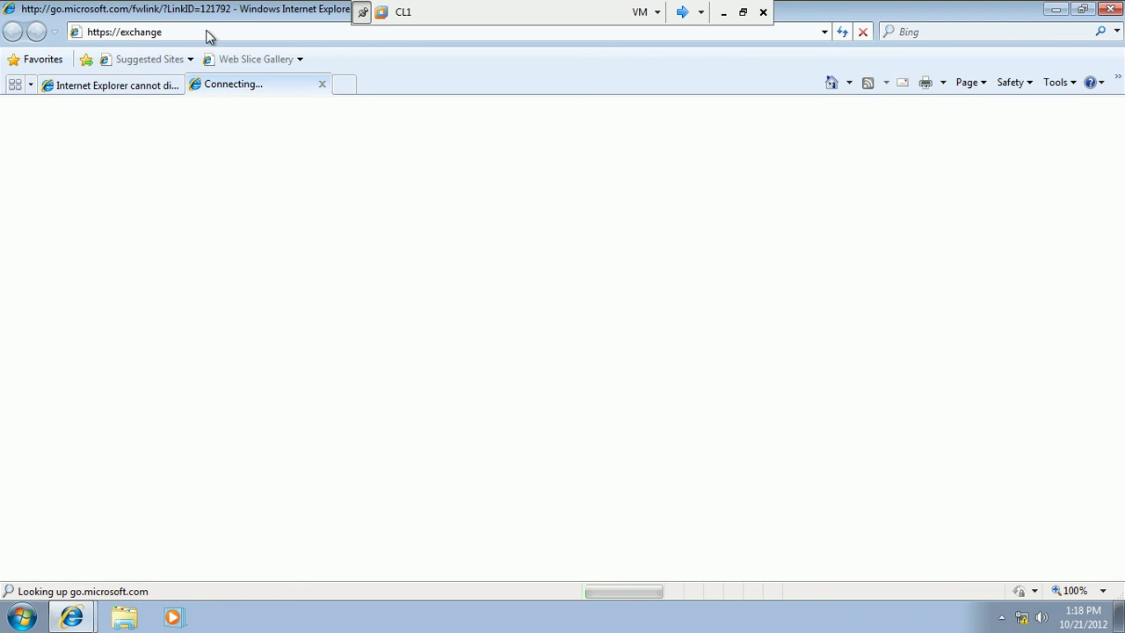
pyautogui.click(321, 84)
pyautogui.click(214, 30)
pyautogui.write('http')
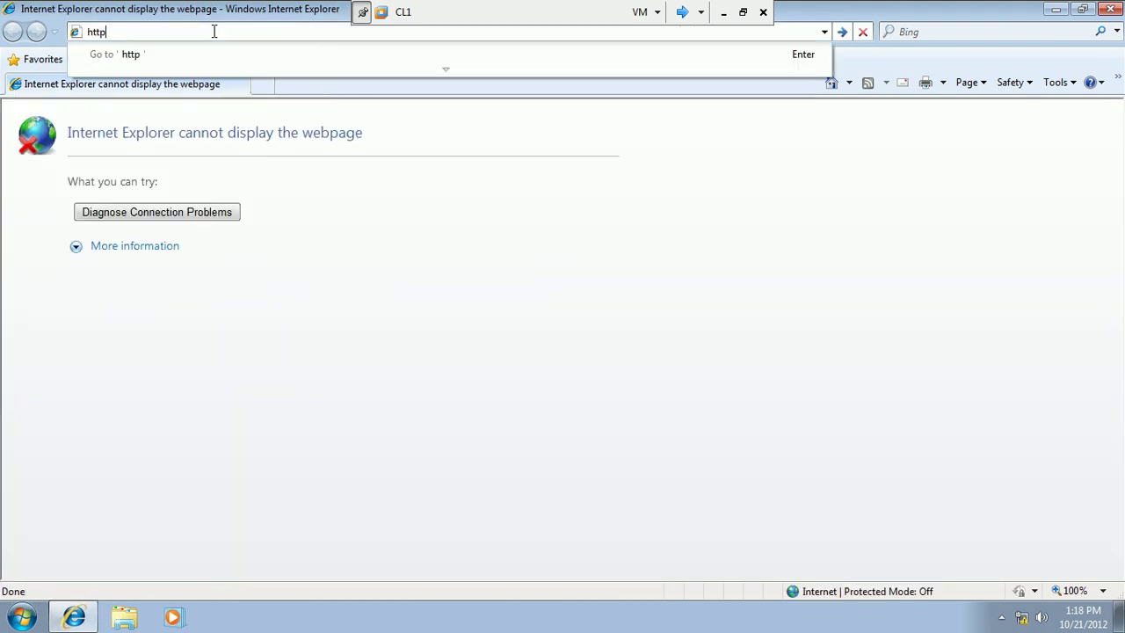
pyautogui.write('s://exchange1.tst.')
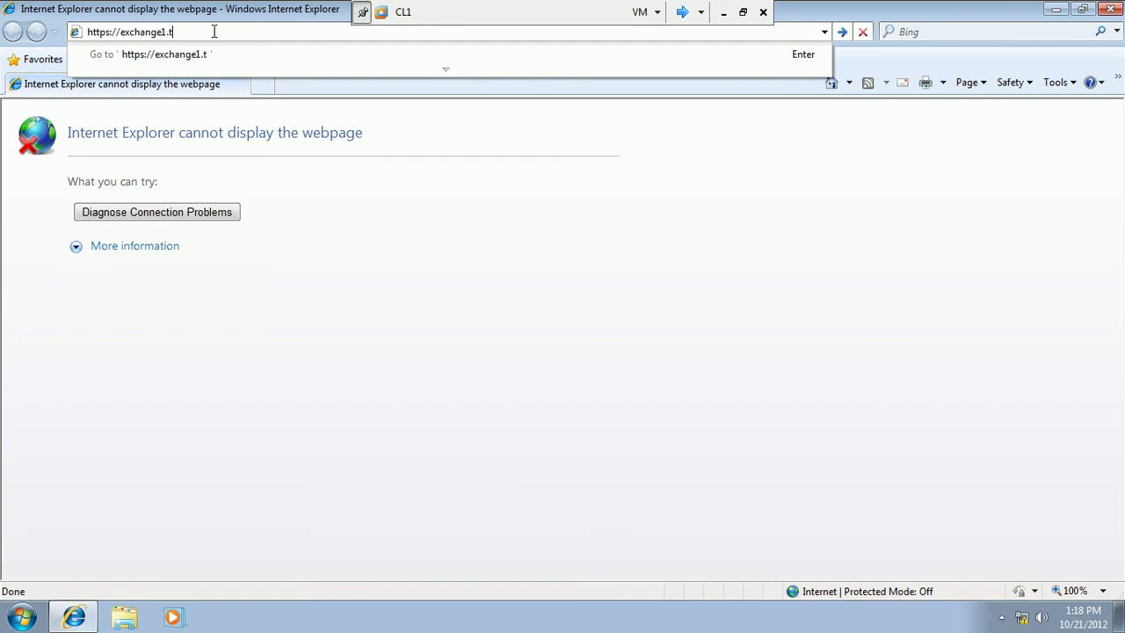
pyautogui.press('BackSpace')
pyautogui.press('BackSpace')
pyautogui.write('est.com/owa')
pyautogui.press('Return')
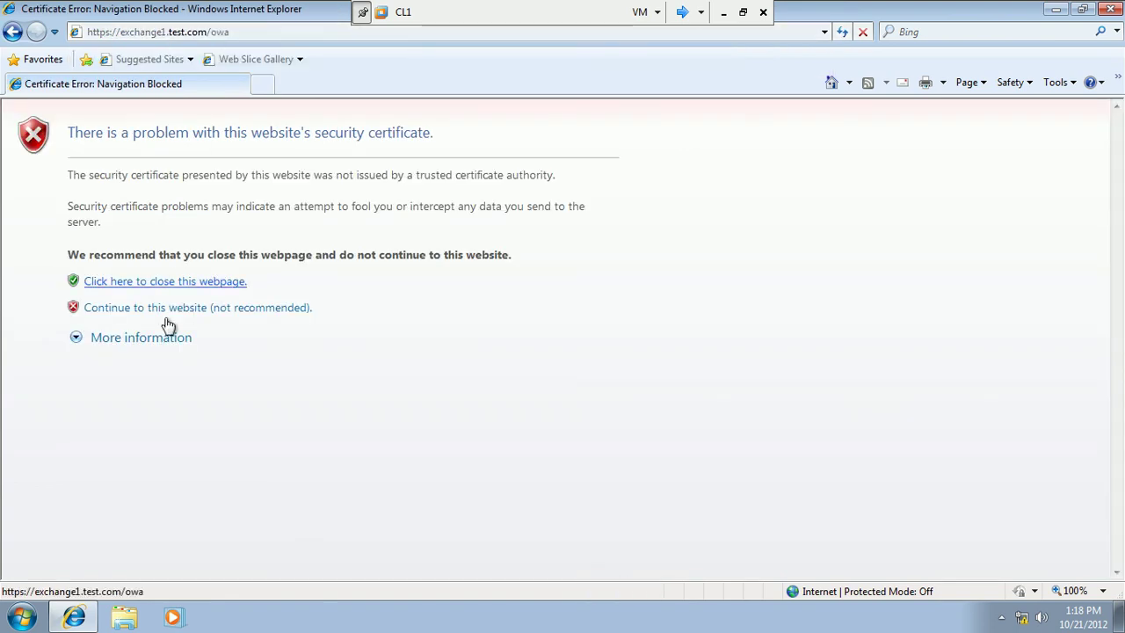
pyautogui.click(184, 312)
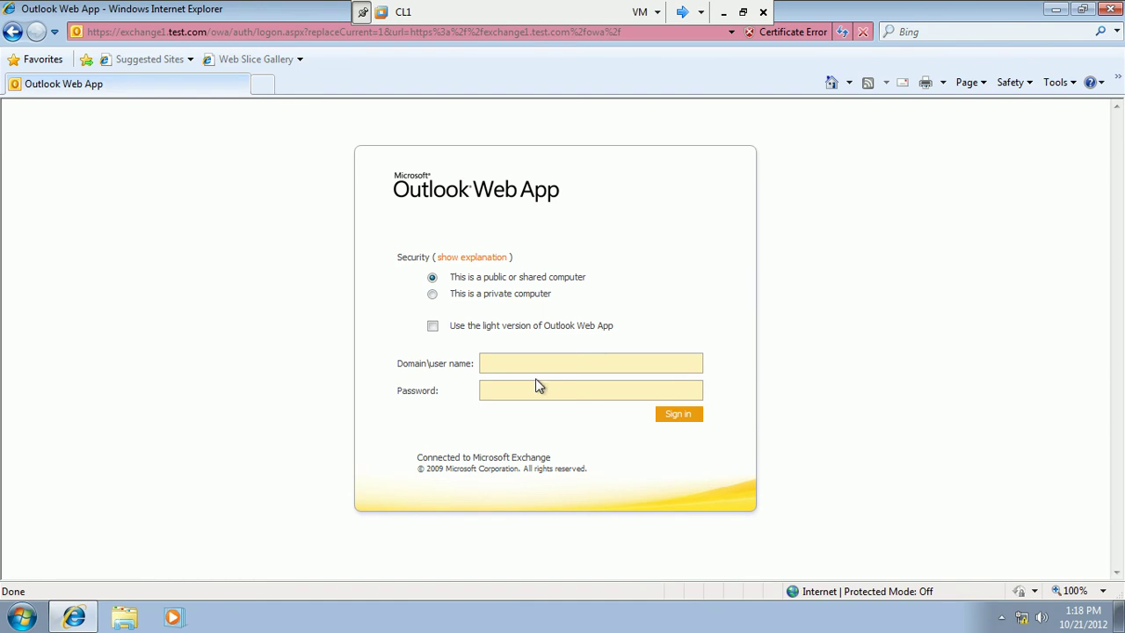
# Sign in on a private computer as test\administrator with the account password.
pyautogui.click(433, 295)
pyautogui.click(498, 387)
pyautogui.write('te')
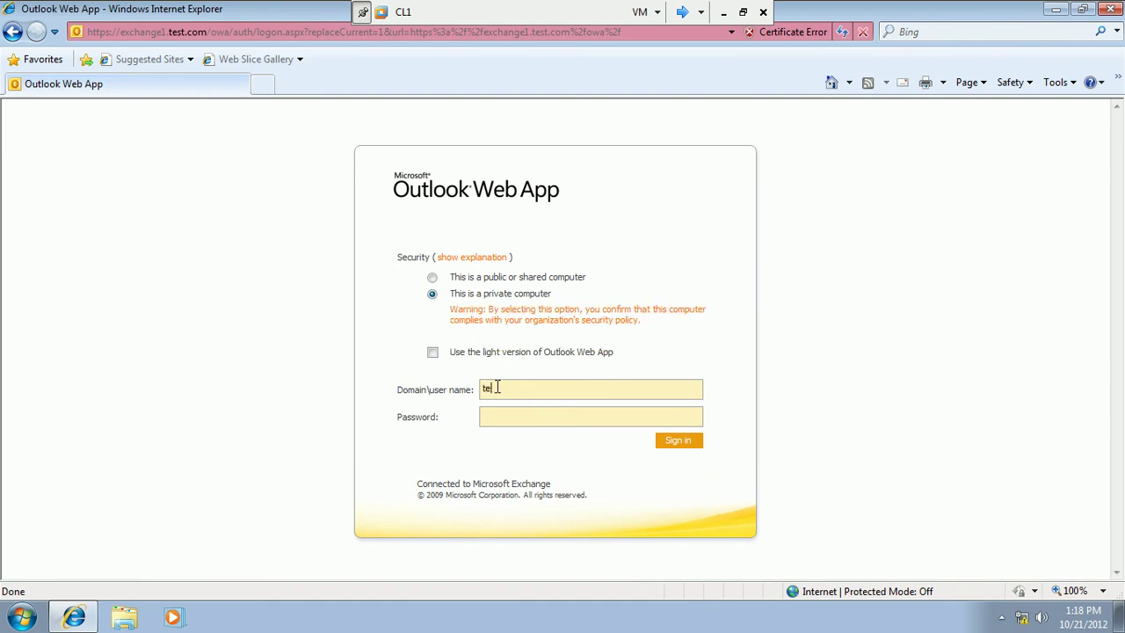
pyautogui.write('st\\administrator')
pyautogui.write('Pa$$w0r')
pyautogui.click(666, 445)
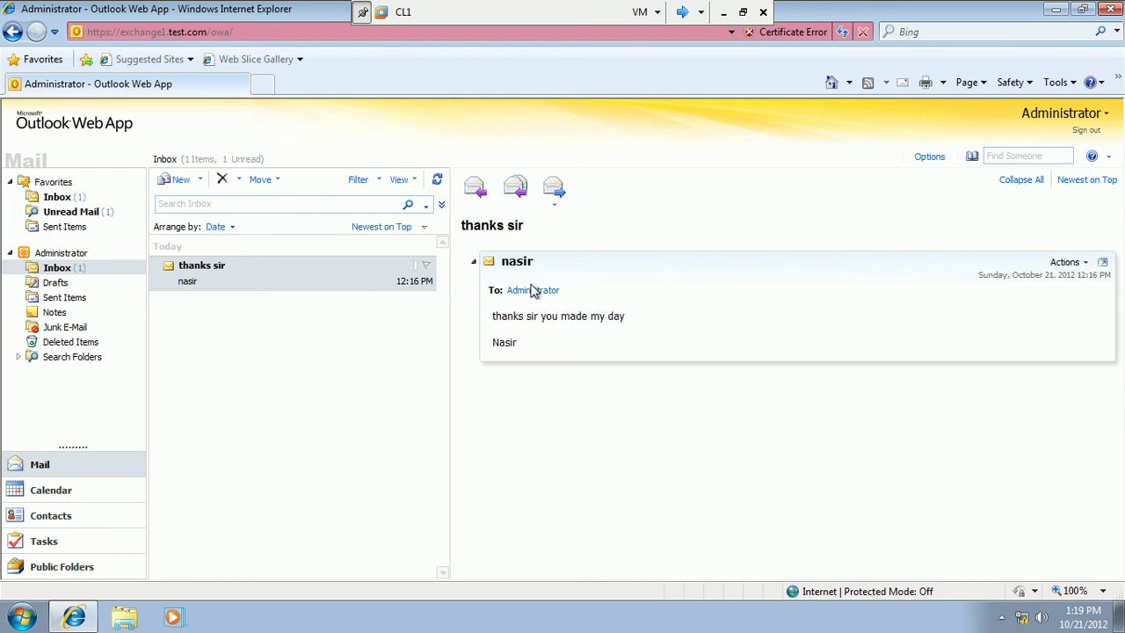
# Open 'thanks sir' from the Inbox and send a reply: 'your most welcom', the sender's name, 'enjoy your office time'.
pyautogui.click(78, 198)
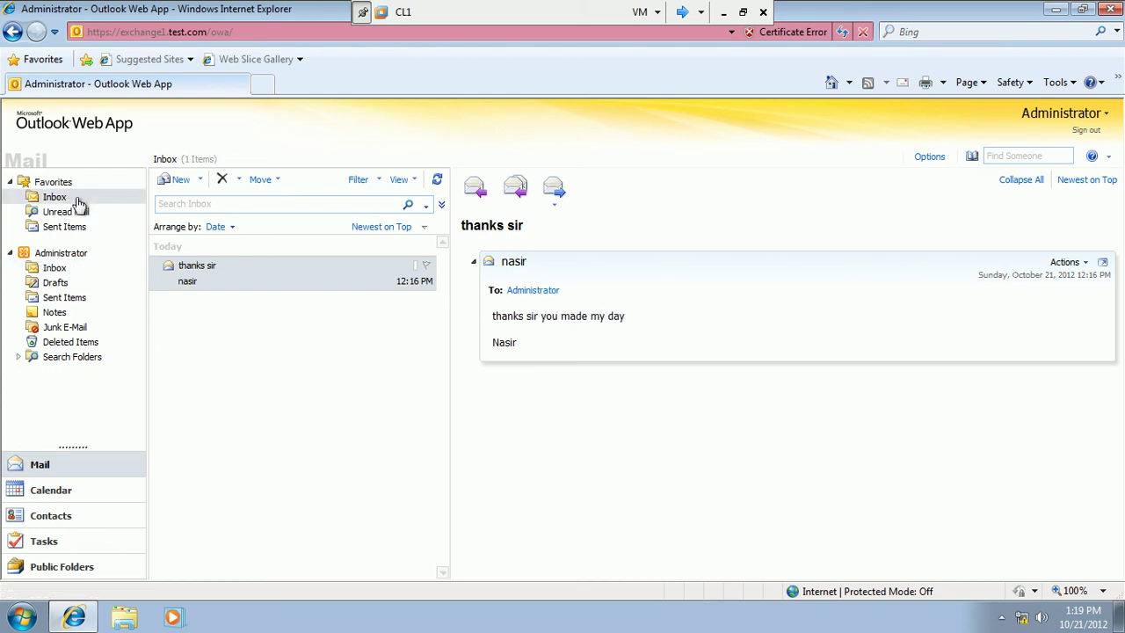
pyautogui.doubleClick(225, 268)
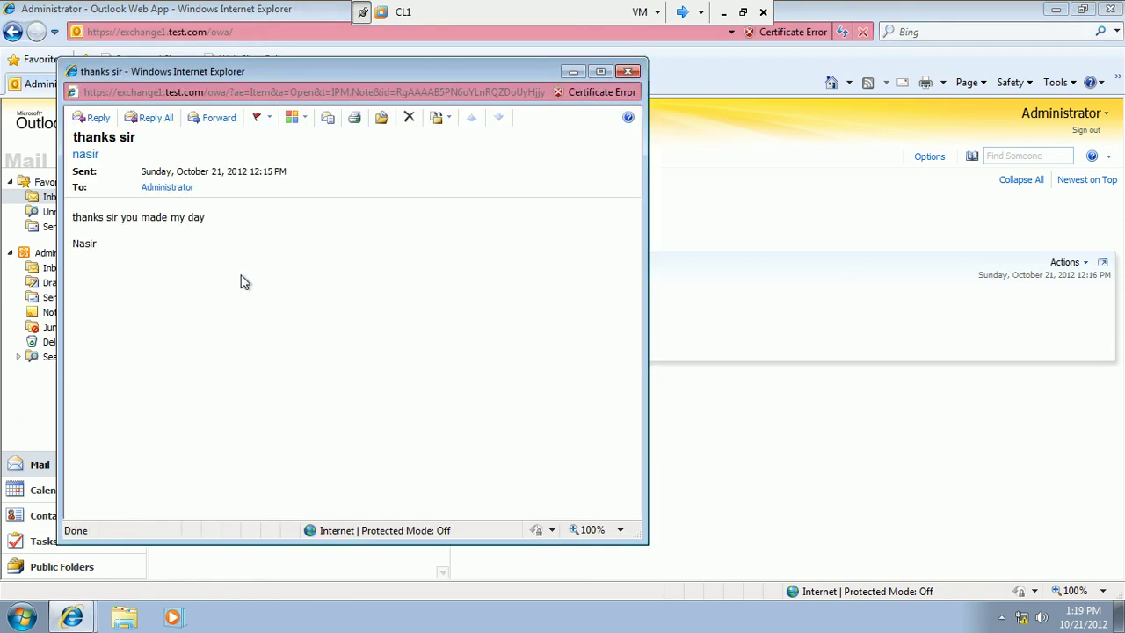
pyautogui.click(97, 120)
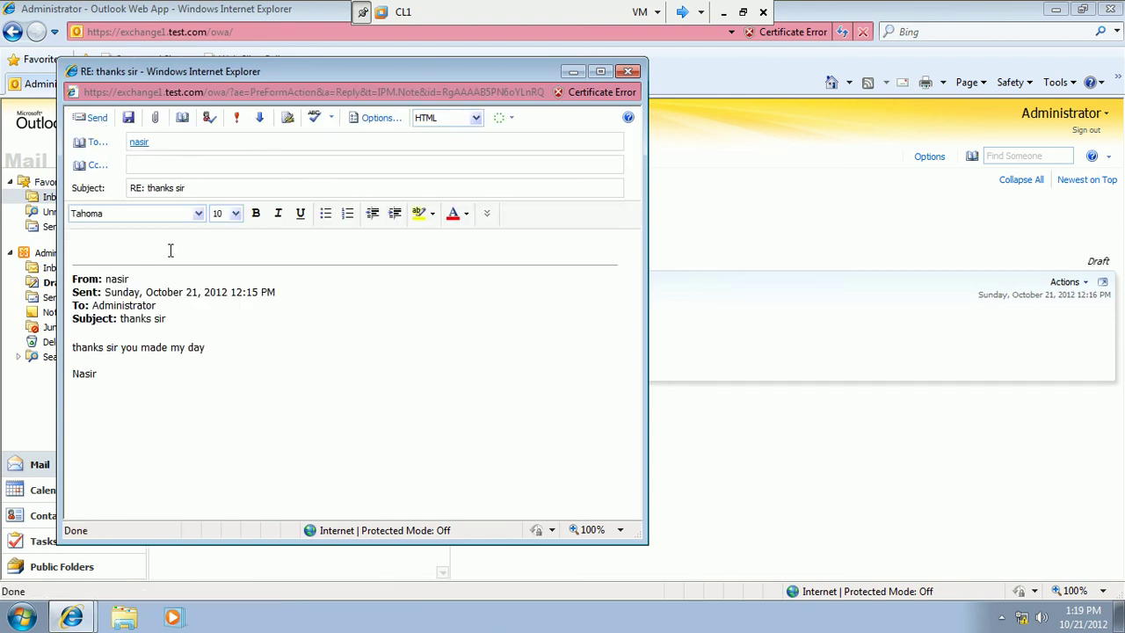
pyautogui.write('your most welcom ')
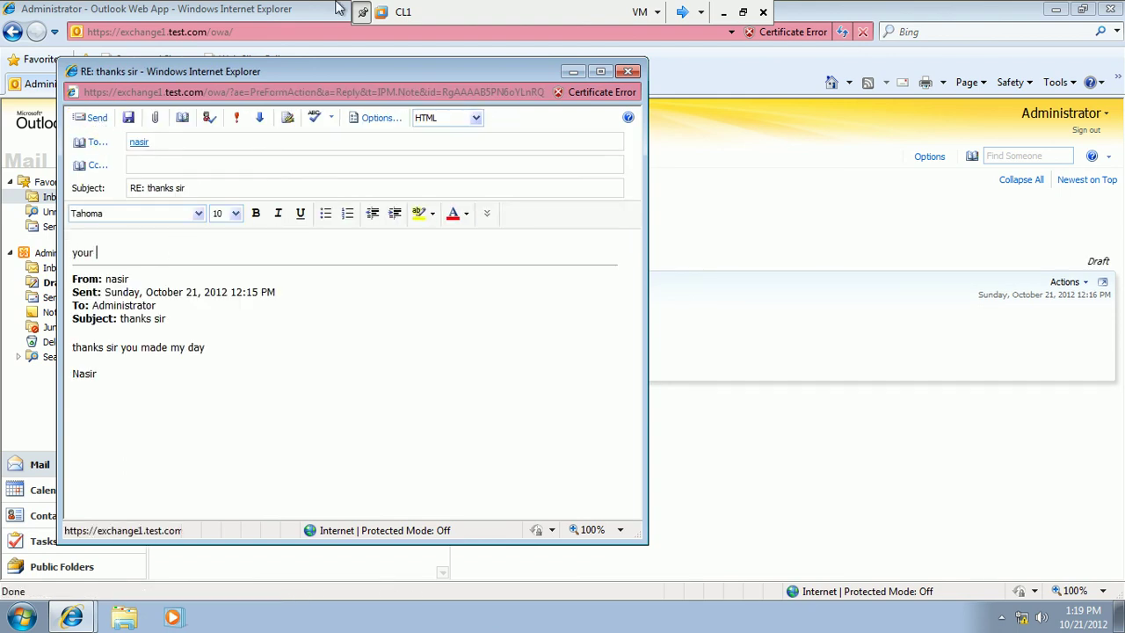
pyautogui.write('nasir enjoy your office')
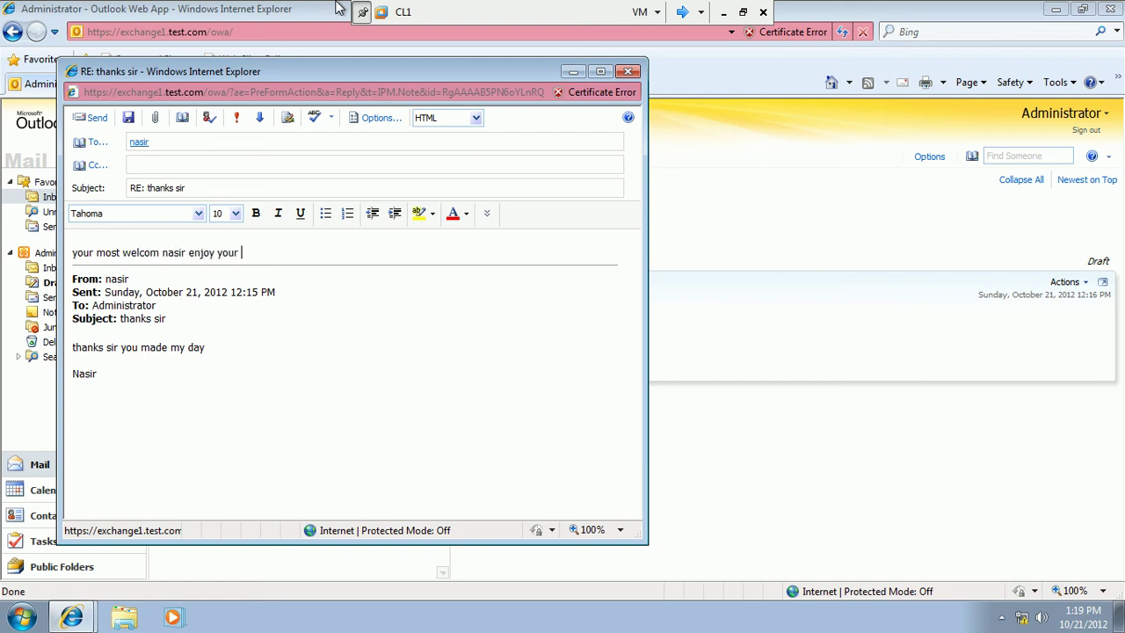
pyautogui.write(' time')
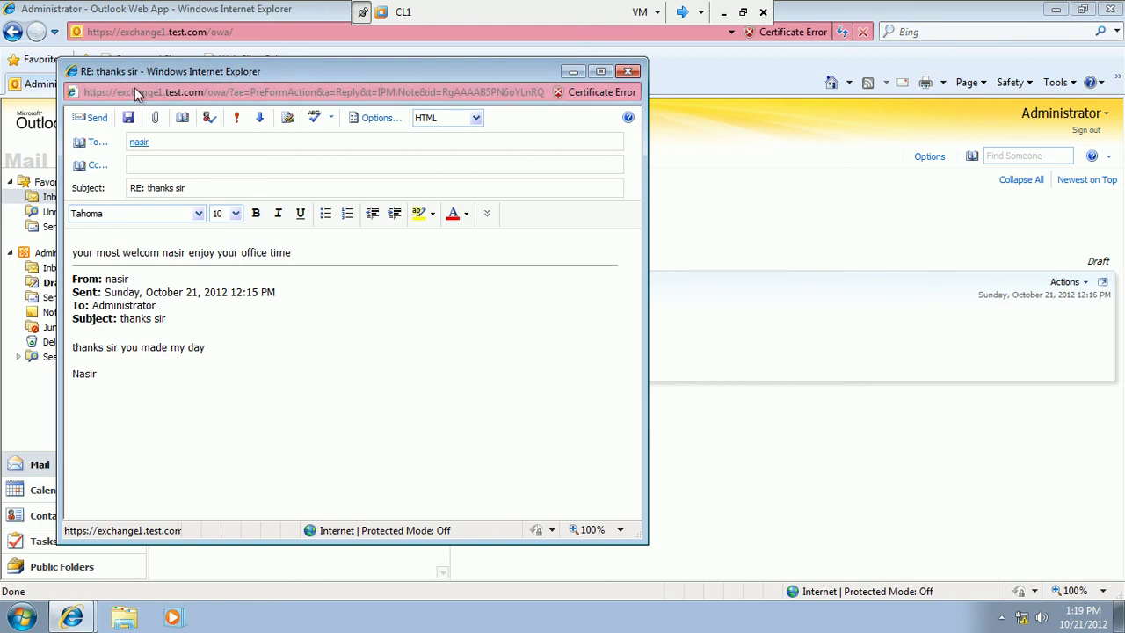
pyautogui.click(95, 118)
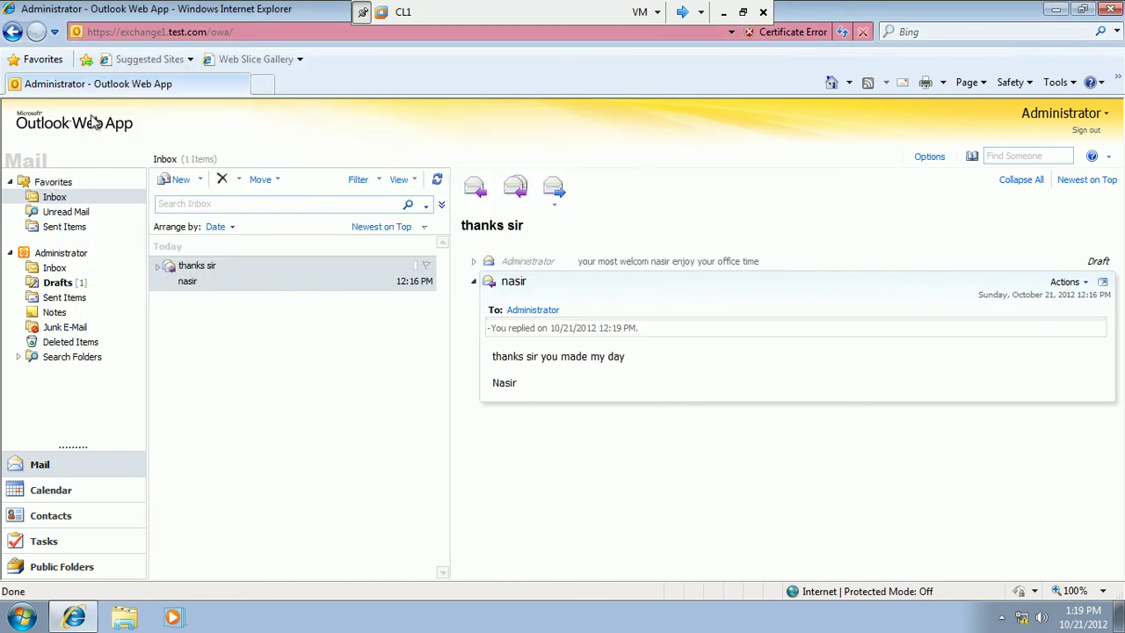
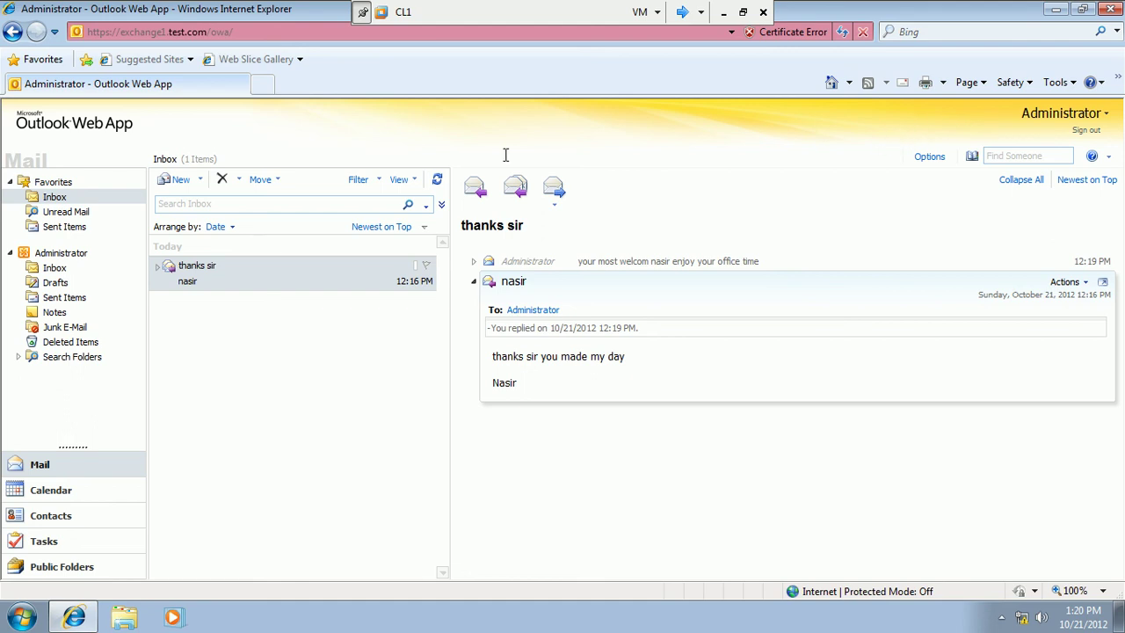
# View Sent Items, sign out of Outlook Web App, and switch to the Exchange1 VM.
pyautogui.click(53, 231)
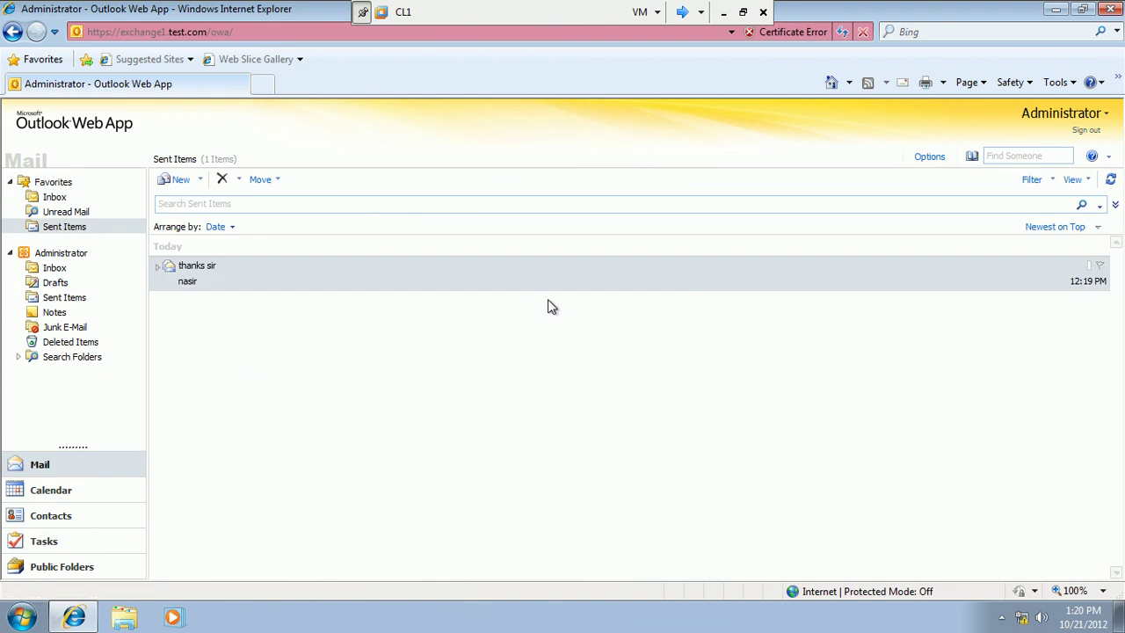
pyautogui.click(1082, 137)
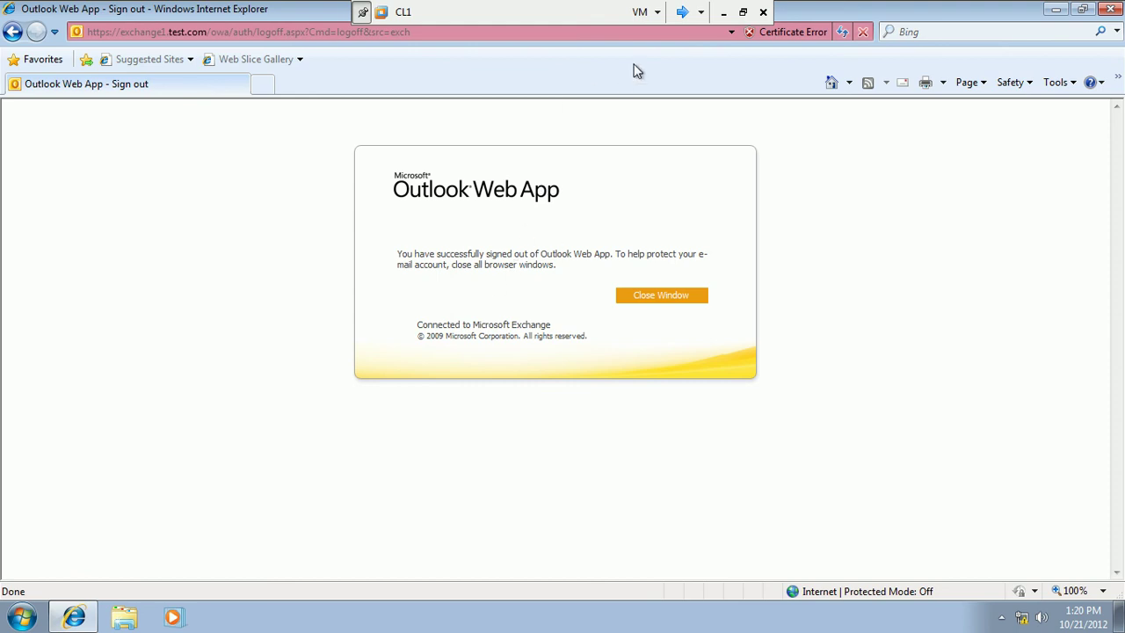
pyautogui.click(684, 14)
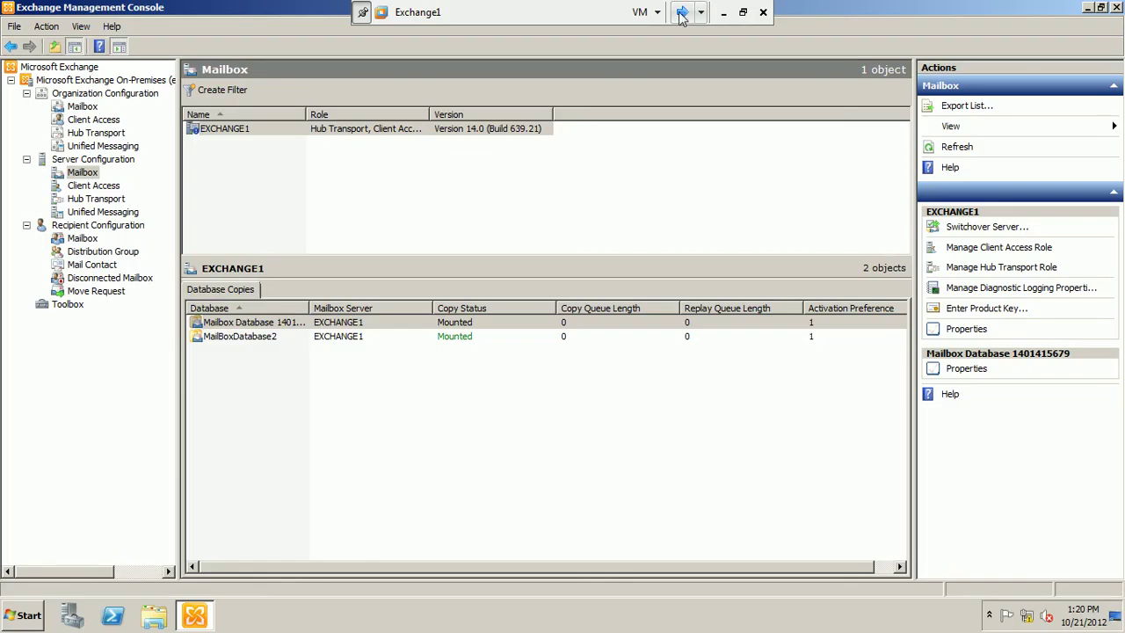
# Inspect the ecp directory's General and Authentication tabs under Client Access, cancel, and switch to CL1.
pyautogui.click(103, 188)
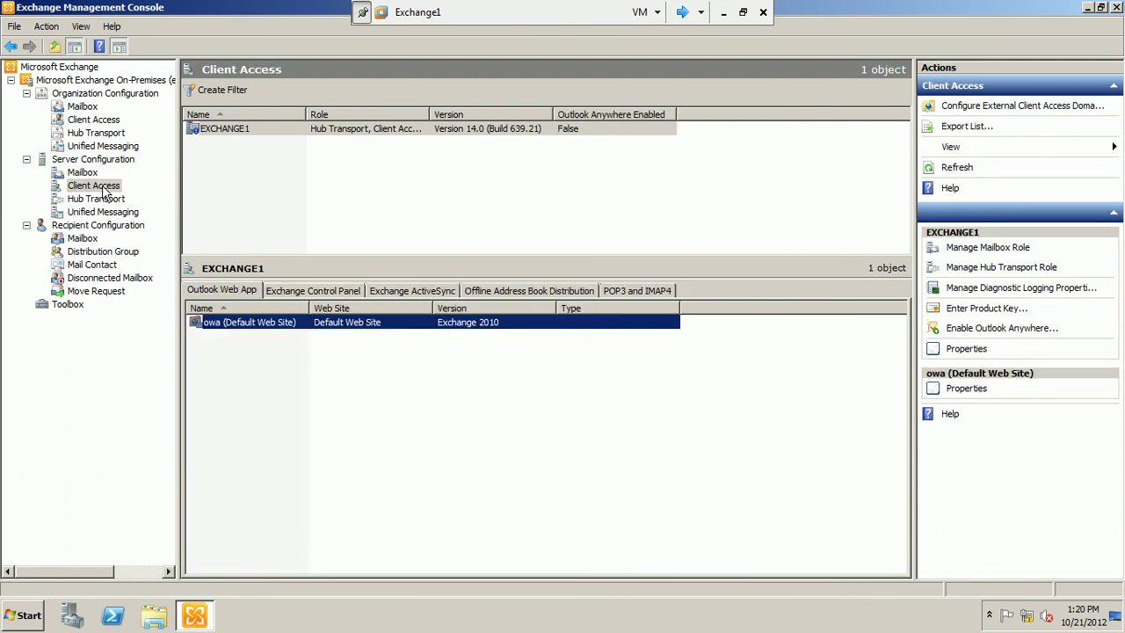
pyautogui.click(309, 293)
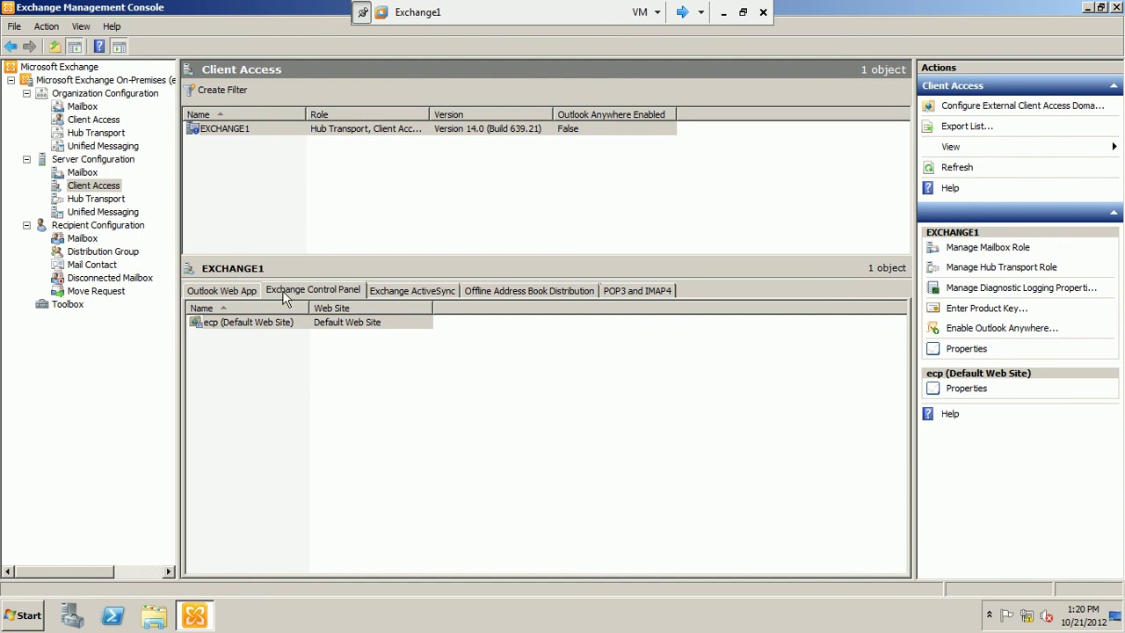
pyautogui.rightClick(270, 321)
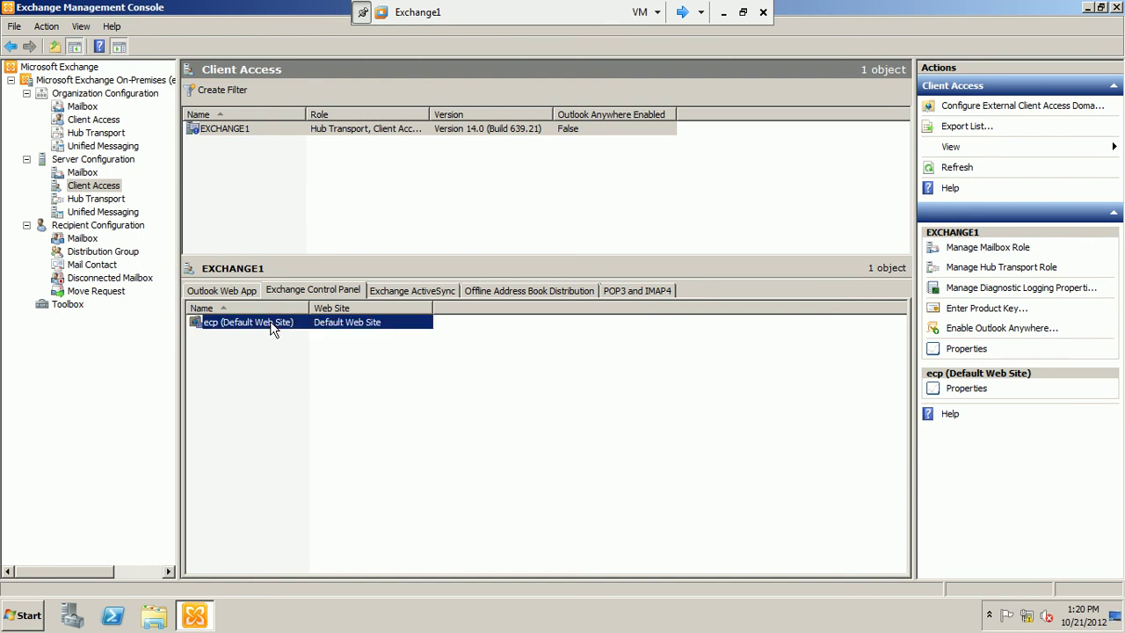
pyautogui.click(281, 334)
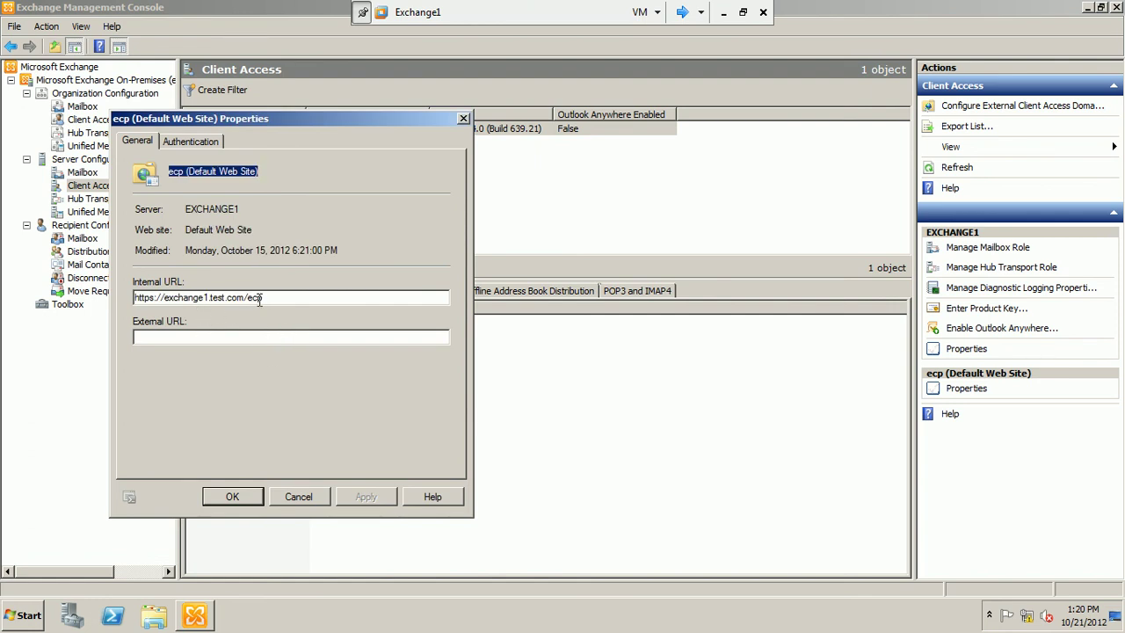
pyautogui.click(264, 298)
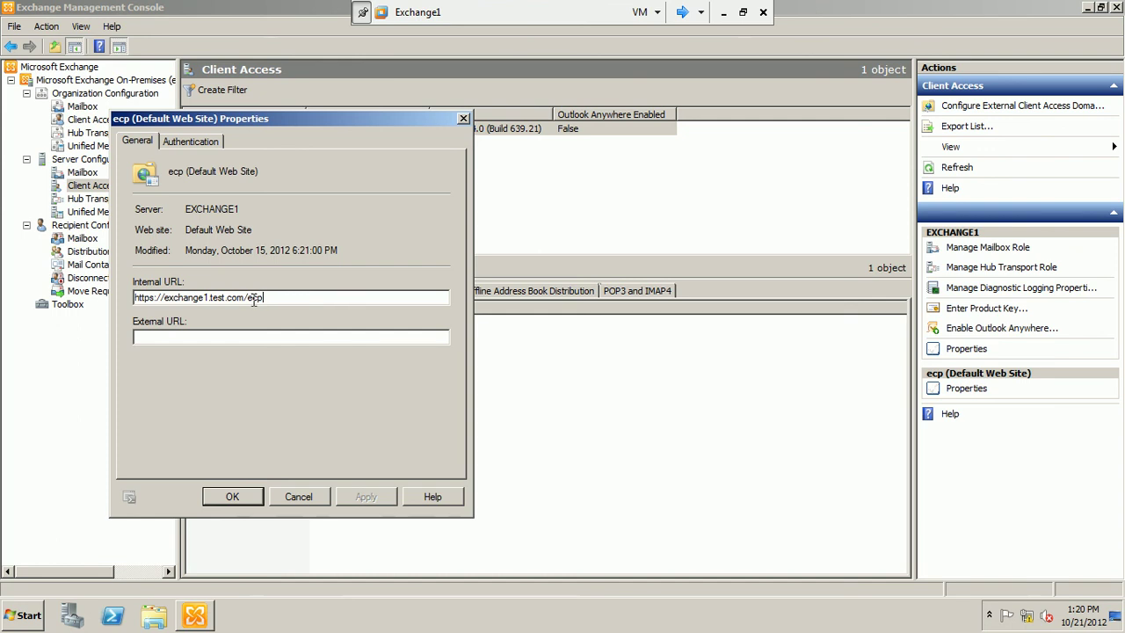
pyautogui.click(180, 142)
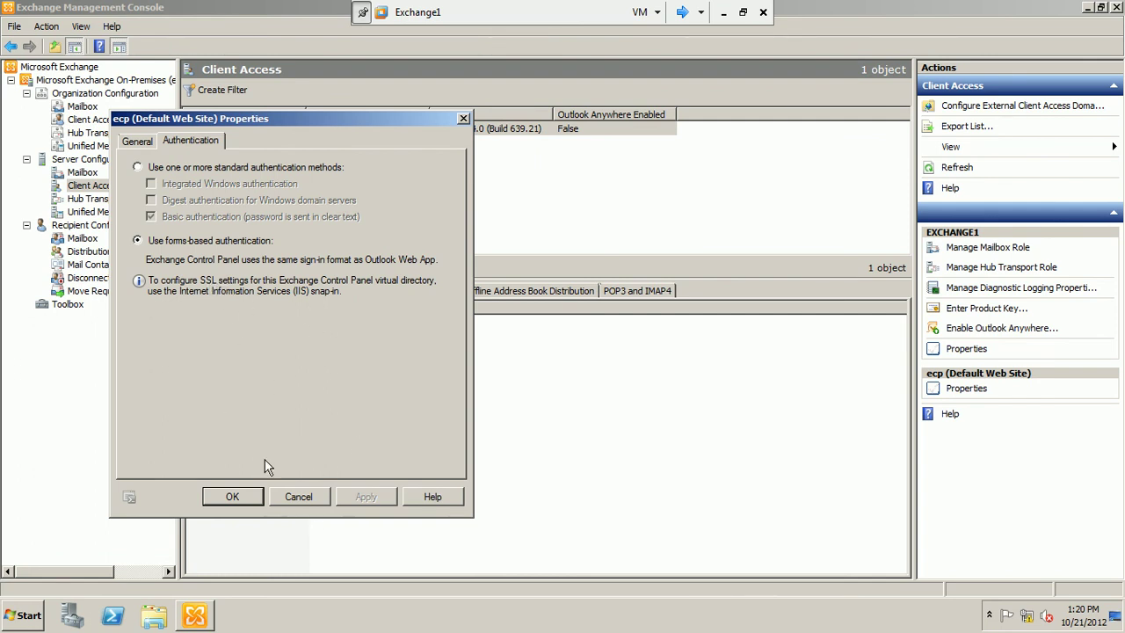
pyautogui.click(300, 495)
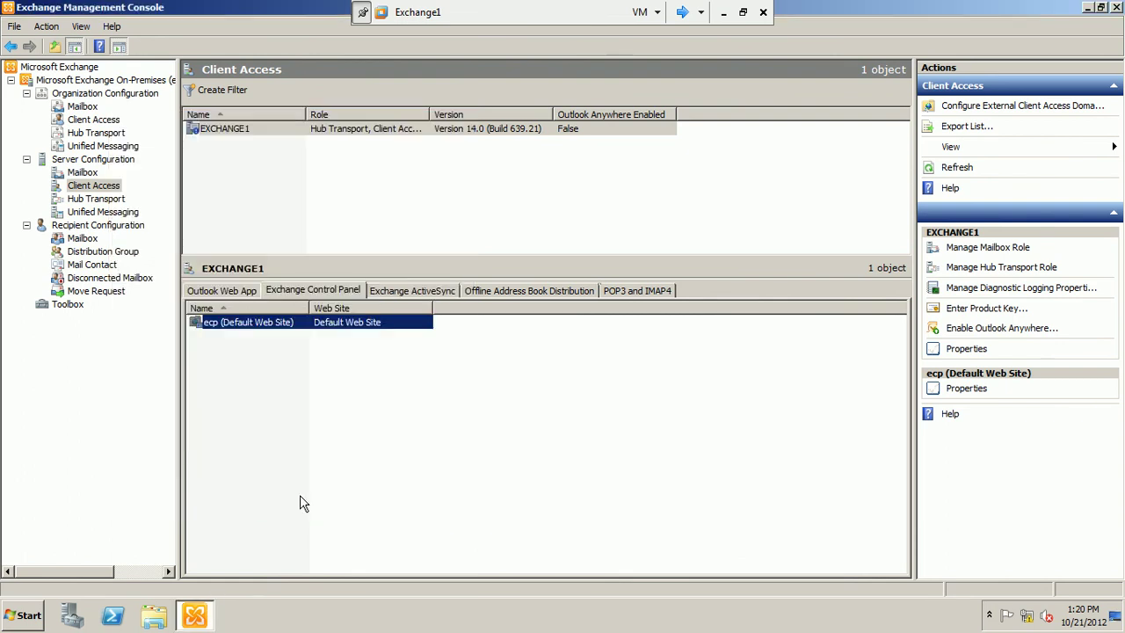
pyautogui.click(683, 13)
pyautogui.click(683, 14)
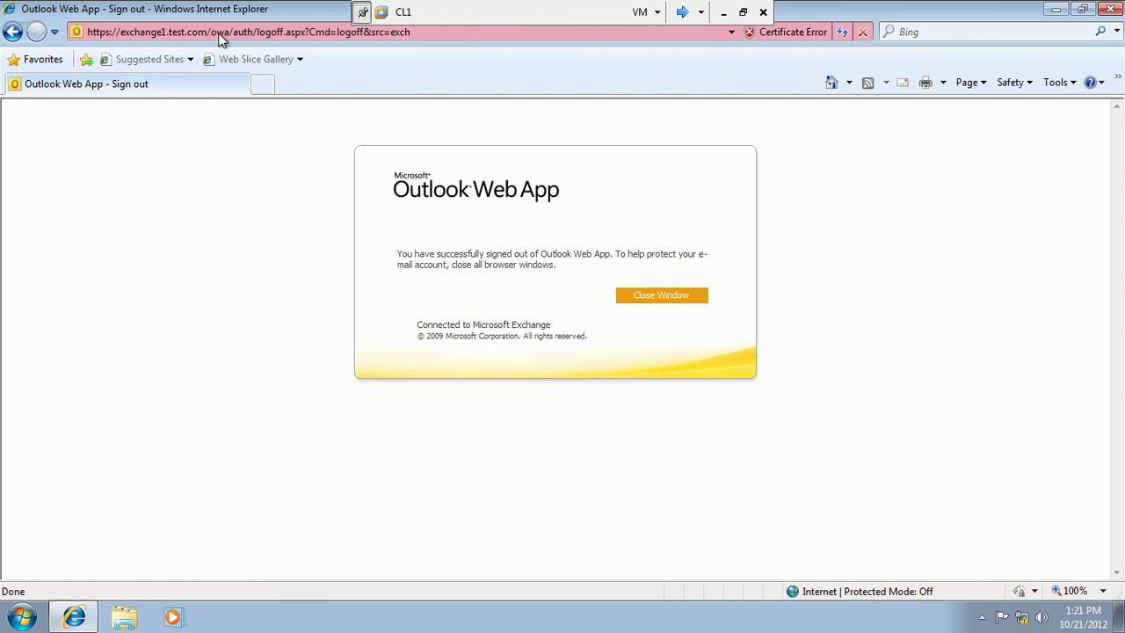
# Edit the sign-out address to end in 'ecp' and load it.
pyautogui.click(250, 33)
pyautogui.click(423, 33)
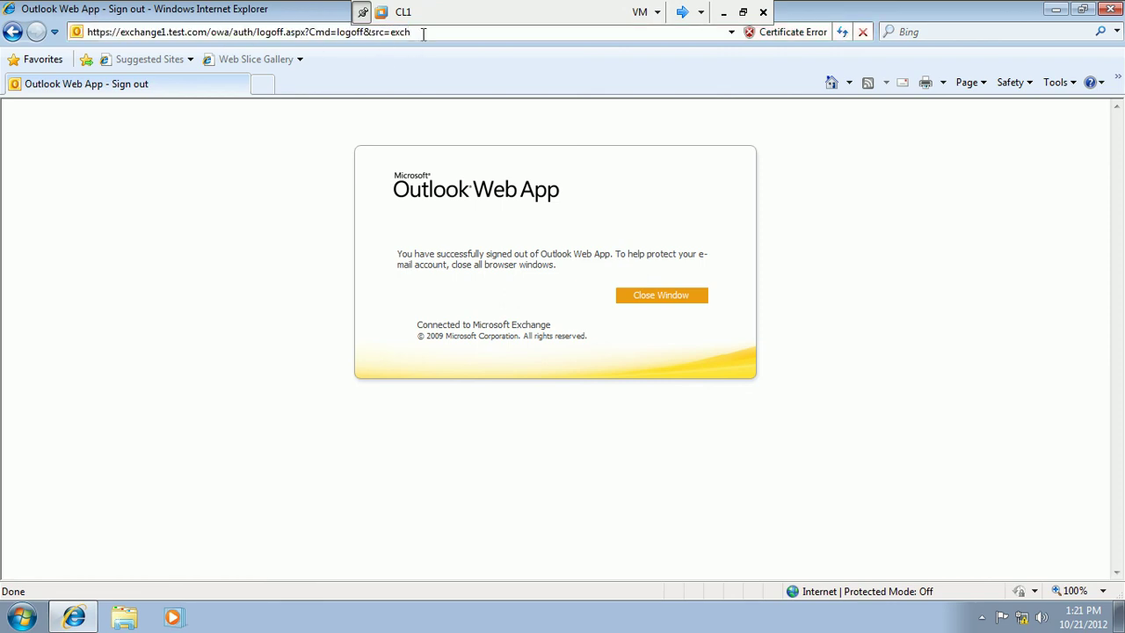
pyautogui.press('BackSpace')
pyautogui.press('BackSpace')
pyautogui.press('BackSpace')
pyautogui.press('BackSpace')
pyautogui.press('BackSpace')
pyautogui.press('BackSpace')
pyautogui.press('BackSpace')
pyautogui.press('BackSpace')
pyautogui.press('BackSpace')
pyautogui.press('BackSpace')
pyautogui.press('BackSpace')
pyautogui.press('BackSpace')
pyautogui.press('BackSpace')
pyautogui.press('BackSpace')
pyautogui.press('BackSpace')
pyautogui.press('BackSpace')
pyautogui.press('BackSpace')
pyautogui.press('BackSpace')
pyautogui.press('BackSpace')
pyautogui.press('BackSpace')
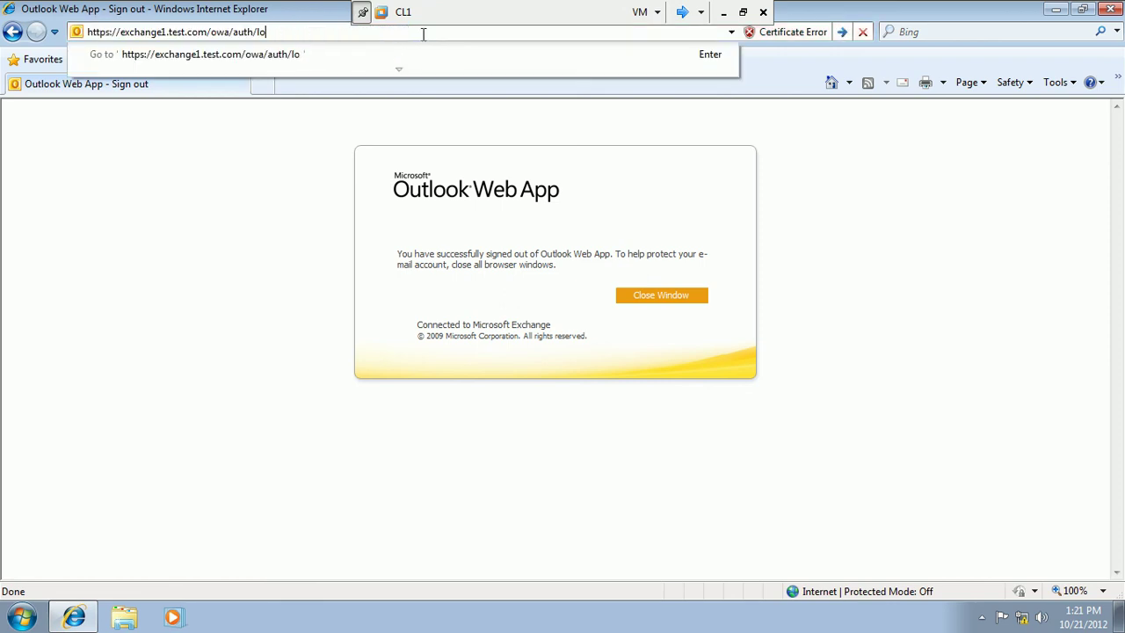
pyautogui.press('BackSpace')
pyautogui.press('BackSpace')
pyautogui.press('BackSpace')
pyautogui.press('BackSpace')
pyautogui.press('BackSpace')
pyautogui.press('BackSpace')
pyautogui.press('BackSpace')
pyautogui.press('BackSpace')
pyautogui.press('BackSpace')
pyautogui.press('BackSpace')
pyautogui.press('BackSpace')
pyautogui.write('ecp')
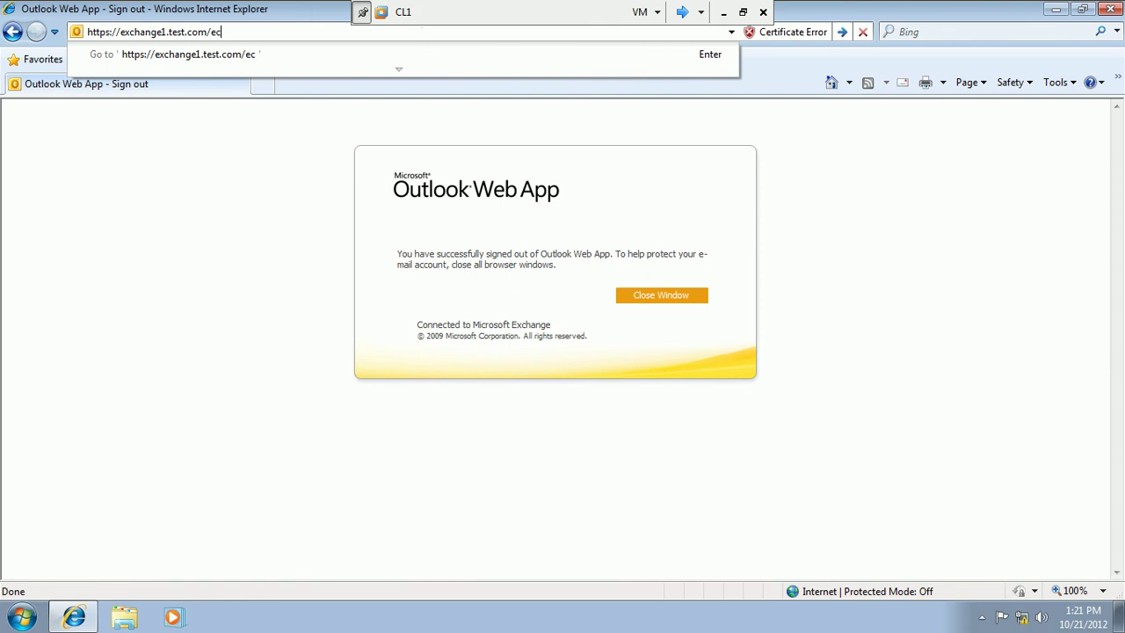
pyautogui.press('Return')
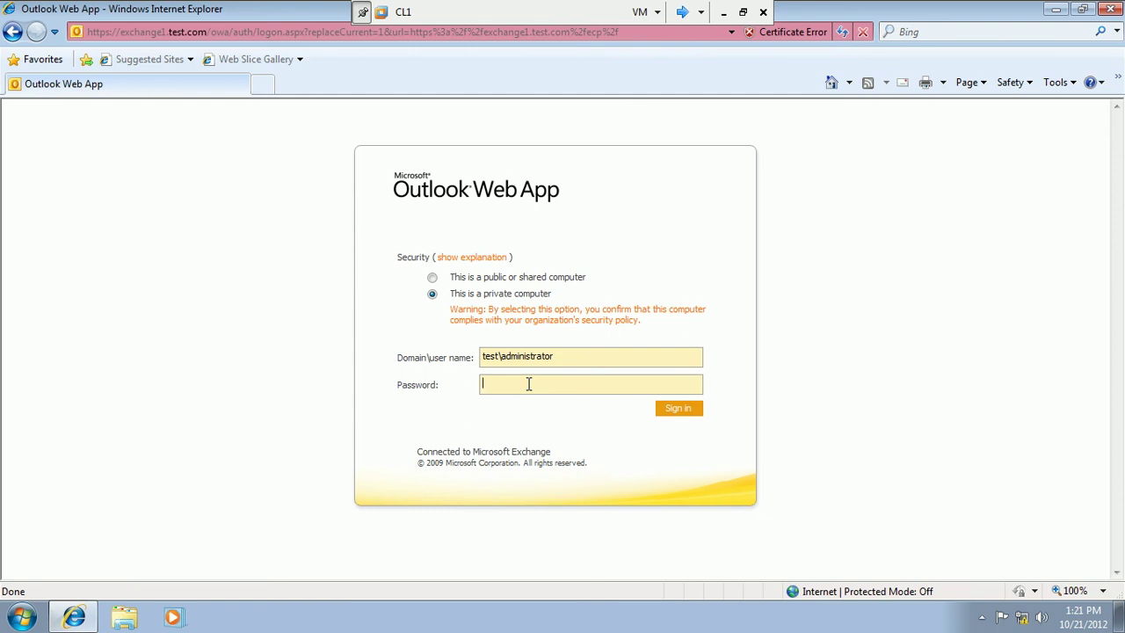
pyautogui.click(1110, 9)
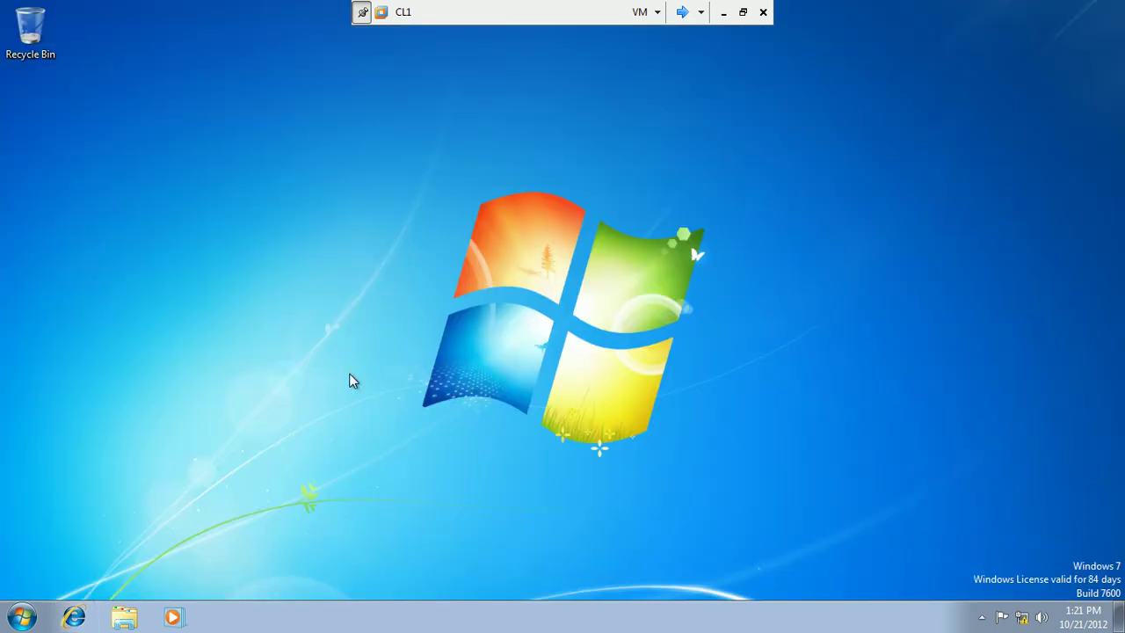
pyautogui.rightClick(306, 341)
pyautogui.click(356, 389)
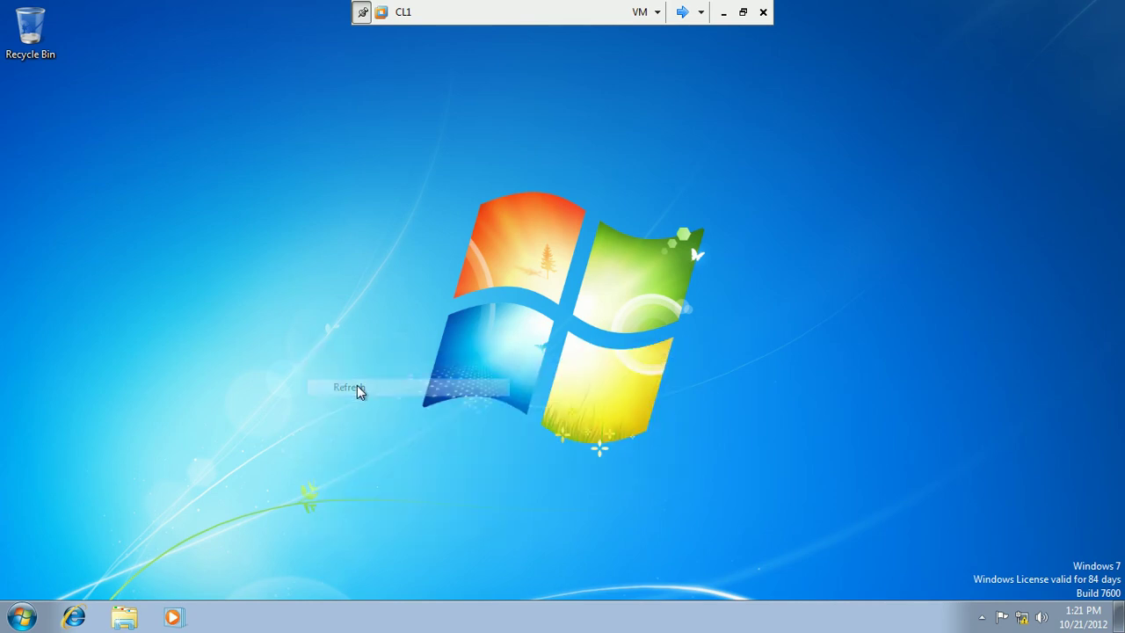
pyautogui.click(84, 609)
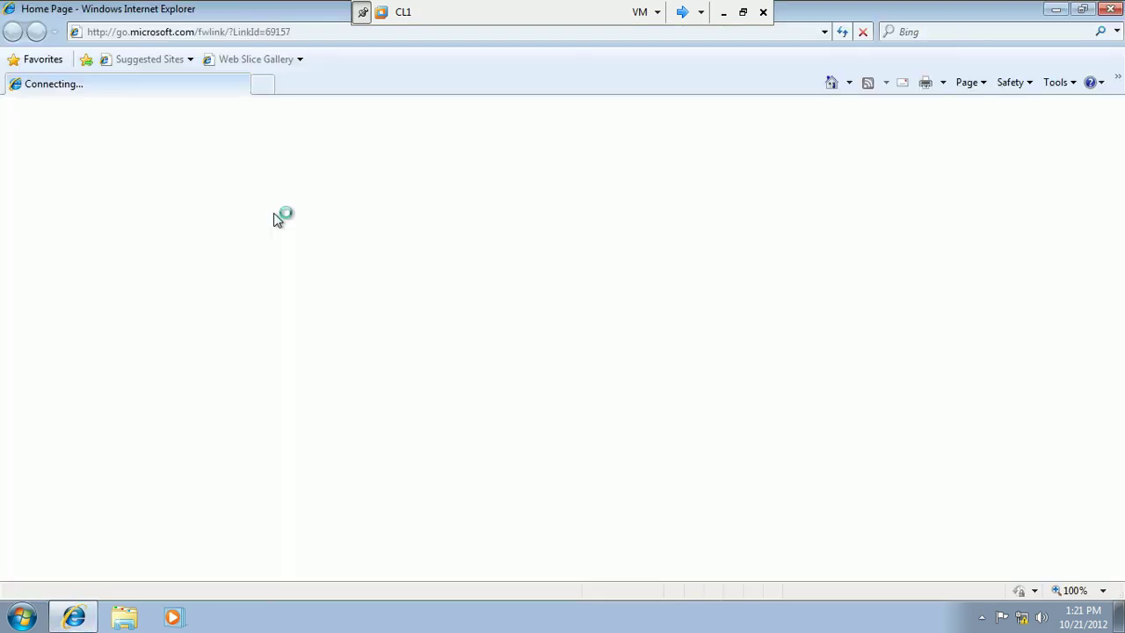
pyautogui.click(182, 30)
pyautogui.write('http')
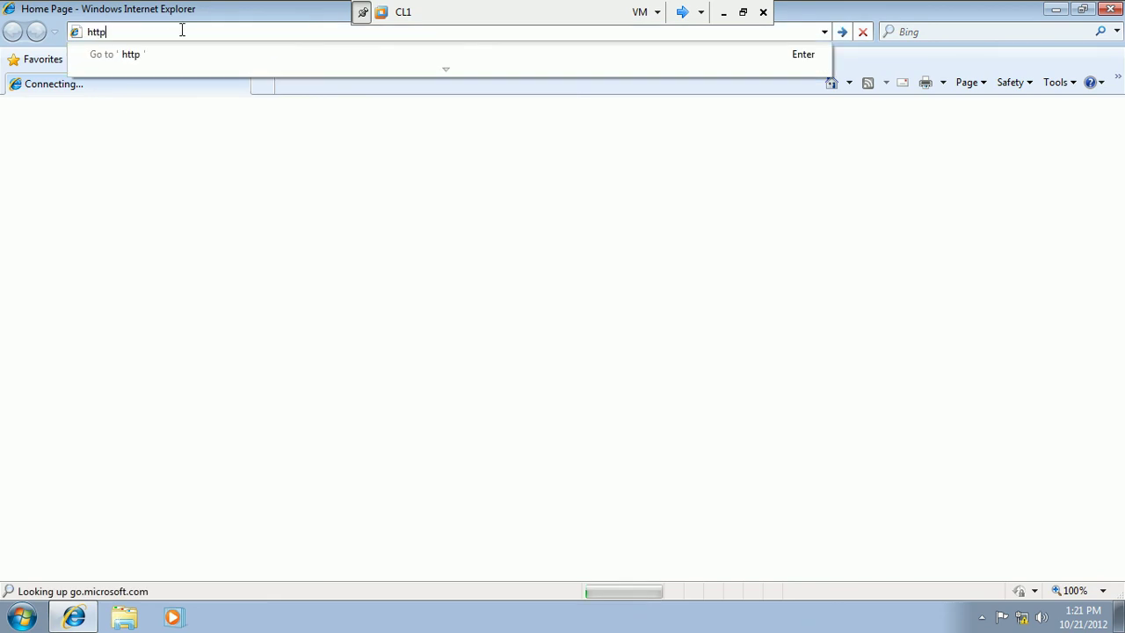
pyautogui.write('s://exchang')
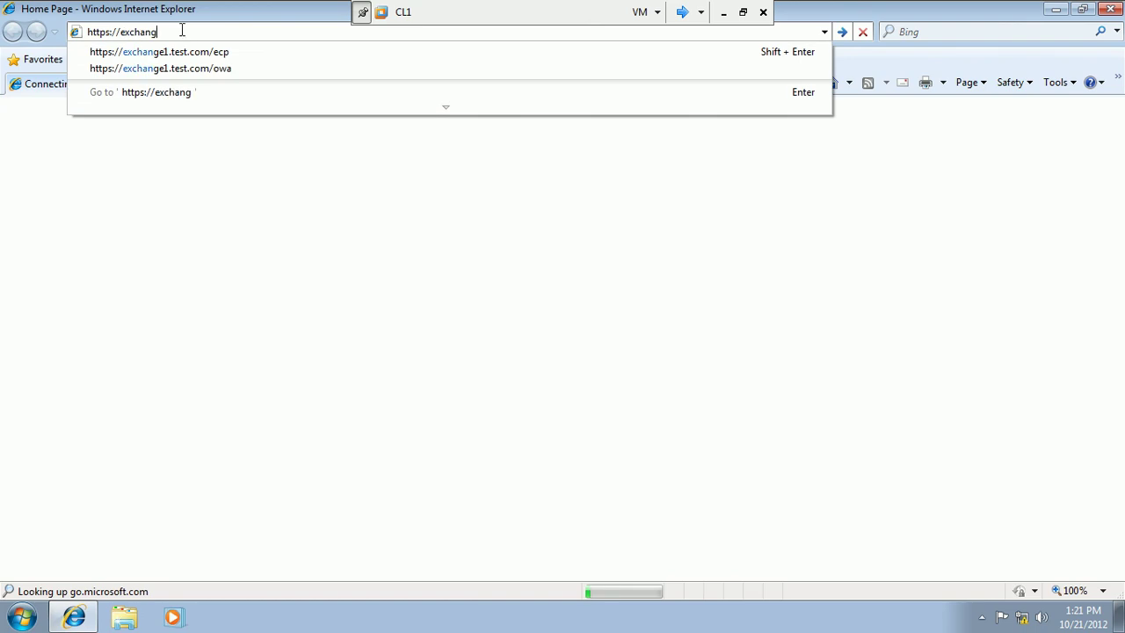
pyautogui.write('e1.test.com')
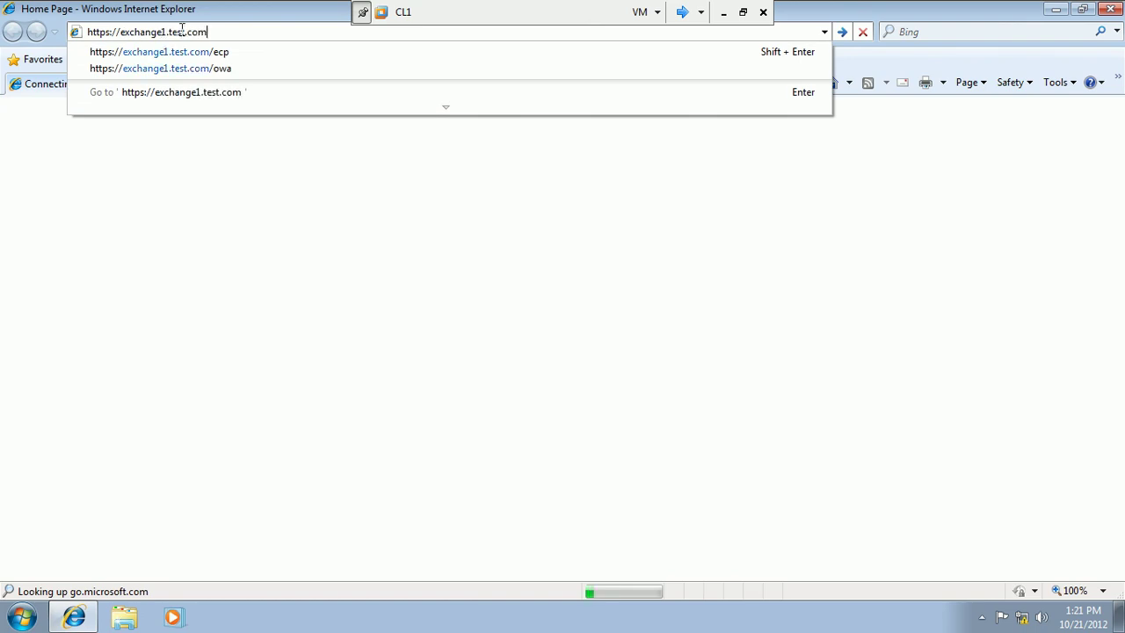
pyautogui.write('/ecp')
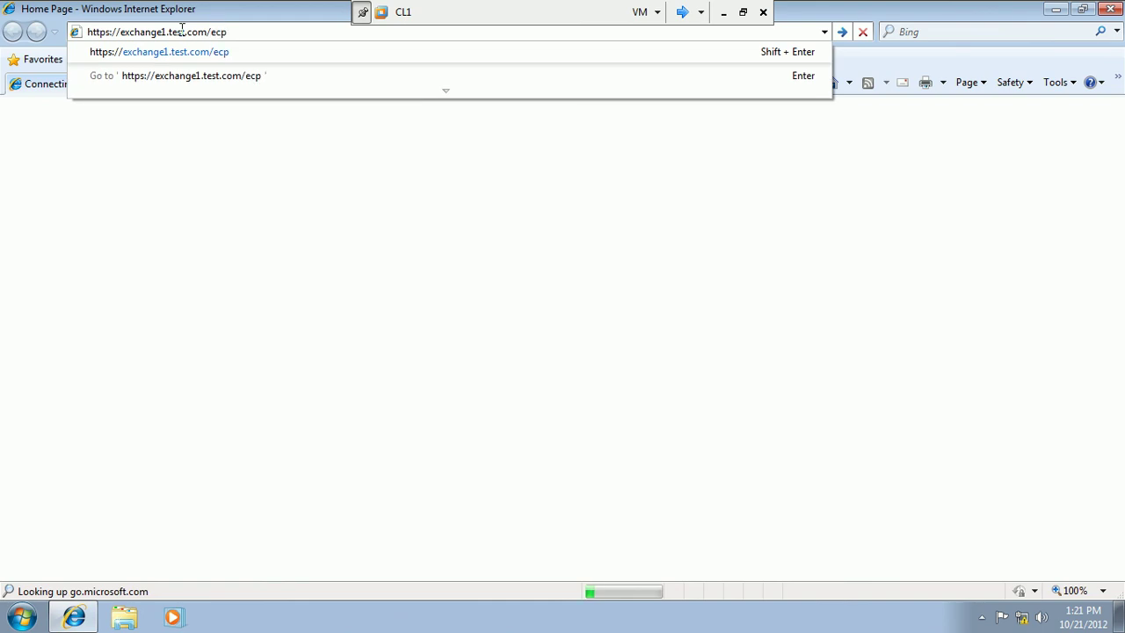
pyautogui.press('Return')
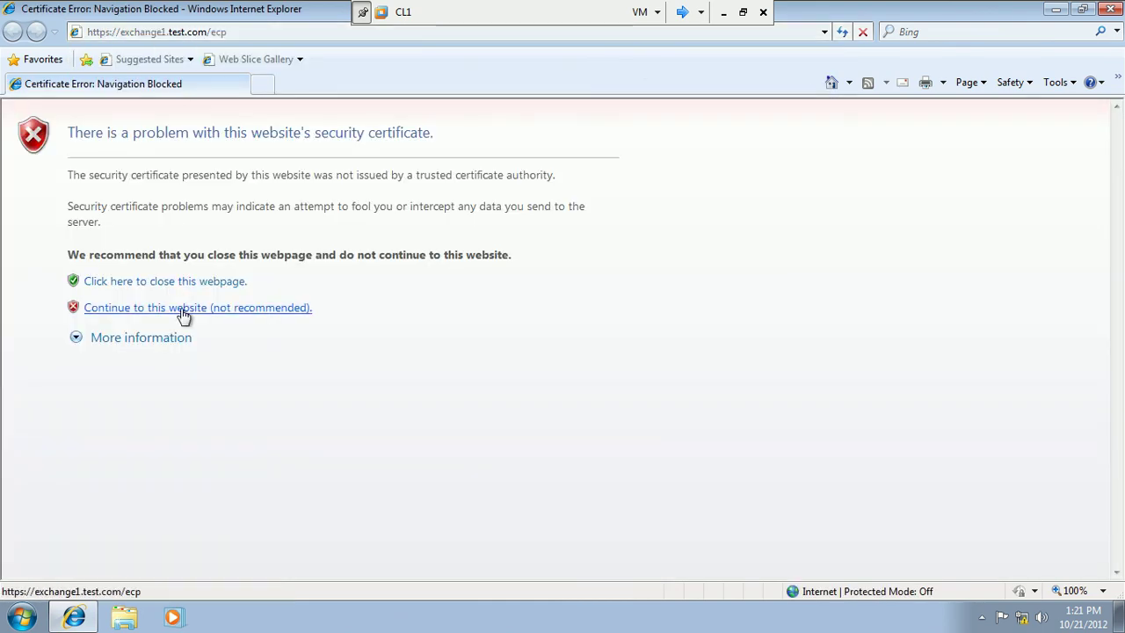
pyautogui.click(182, 309)
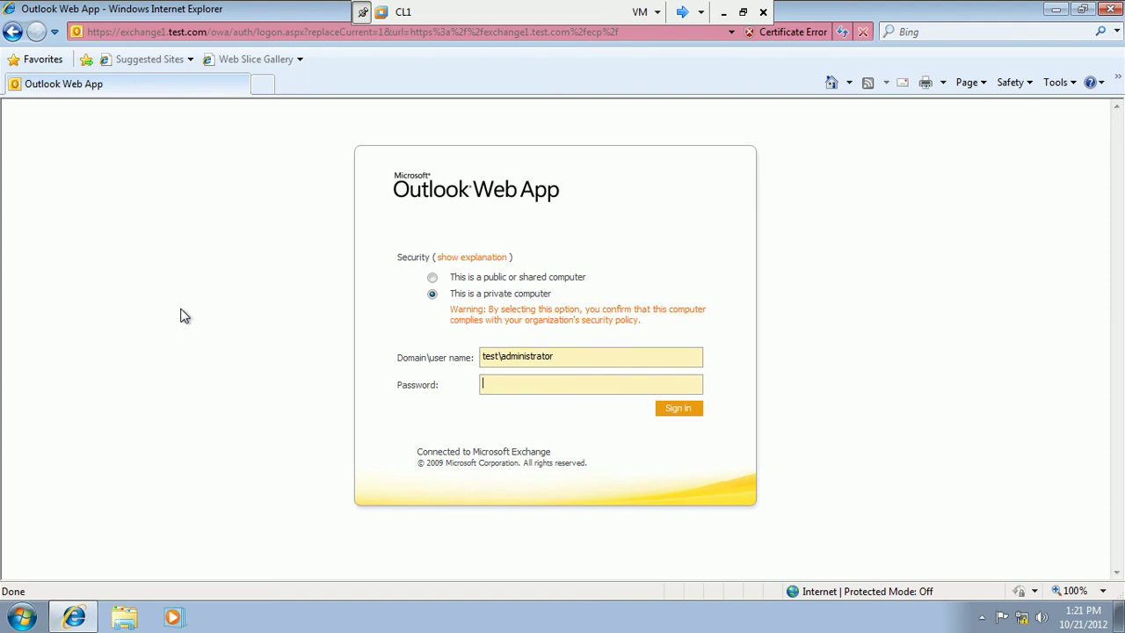
# Enter the Administrator account password and sign in to the Exchange Control Panel.
pyautogui.write('P@ssw0r')
pyautogui.press('Return')
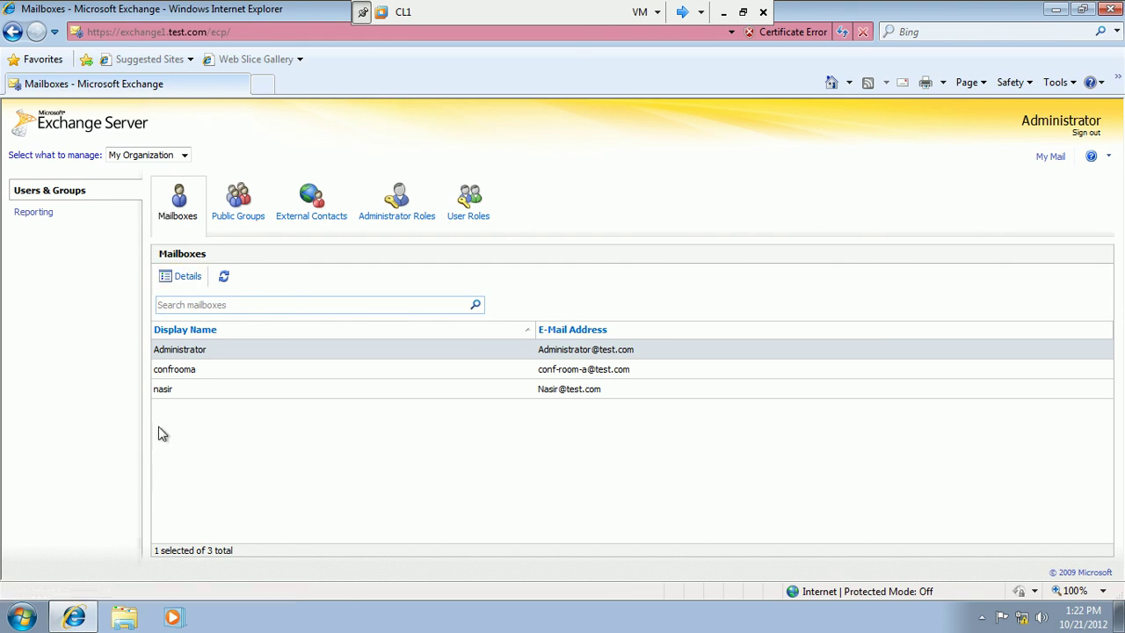
# Browse public groups, including firstgroupe's details, then user role policies and administrator role groups.
pyautogui.click(243, 198)
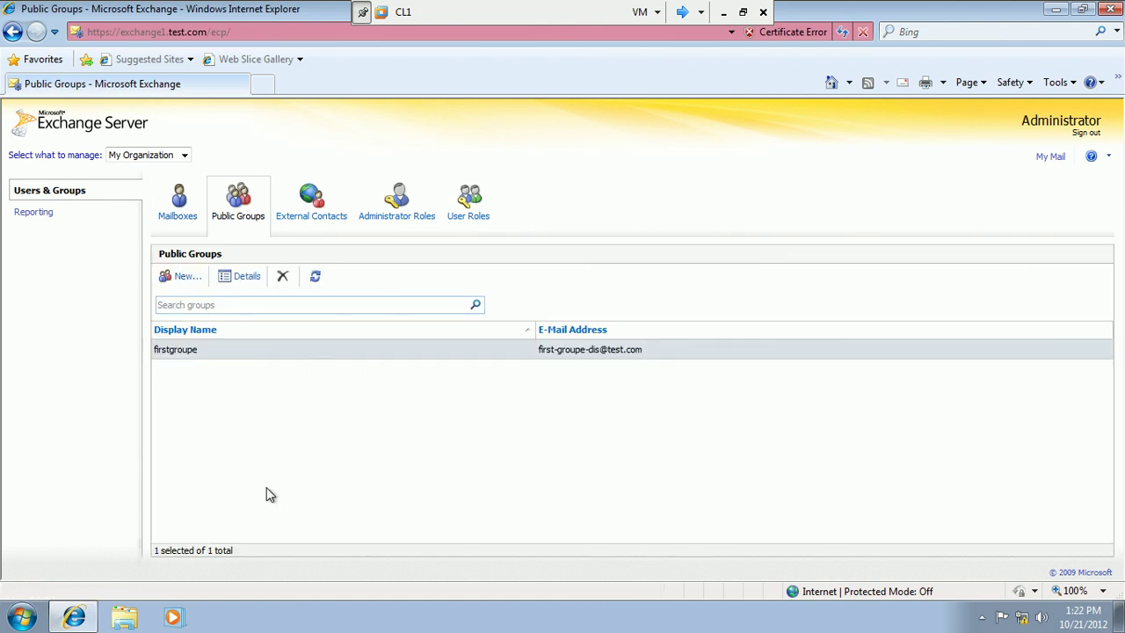
pyautogui.click(247, 277)
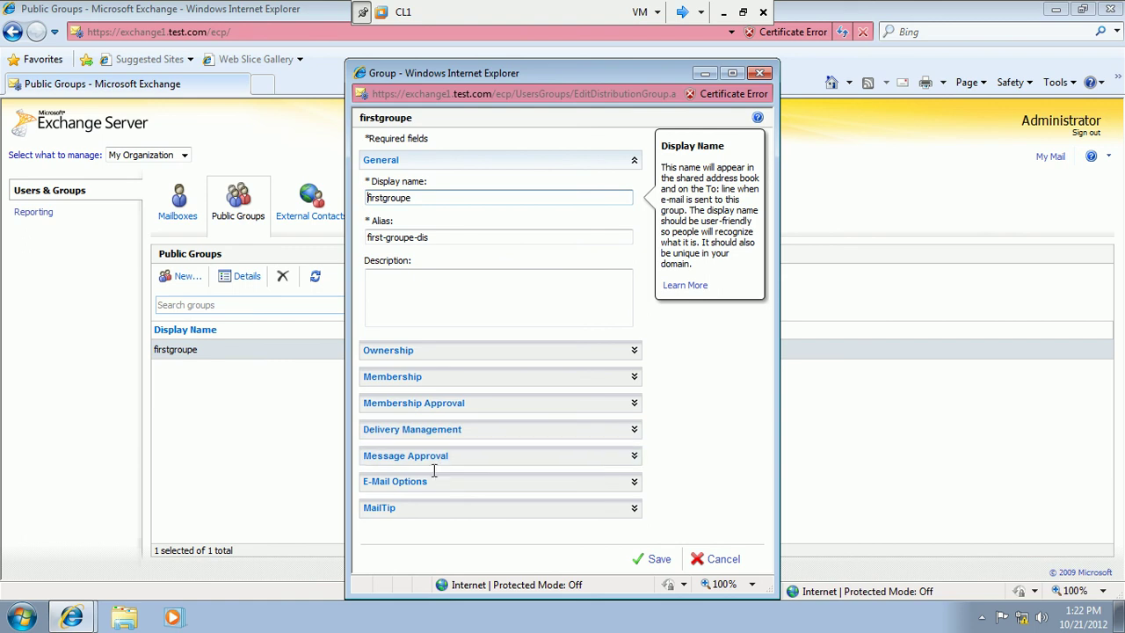
pyautogui.click(721, 558)
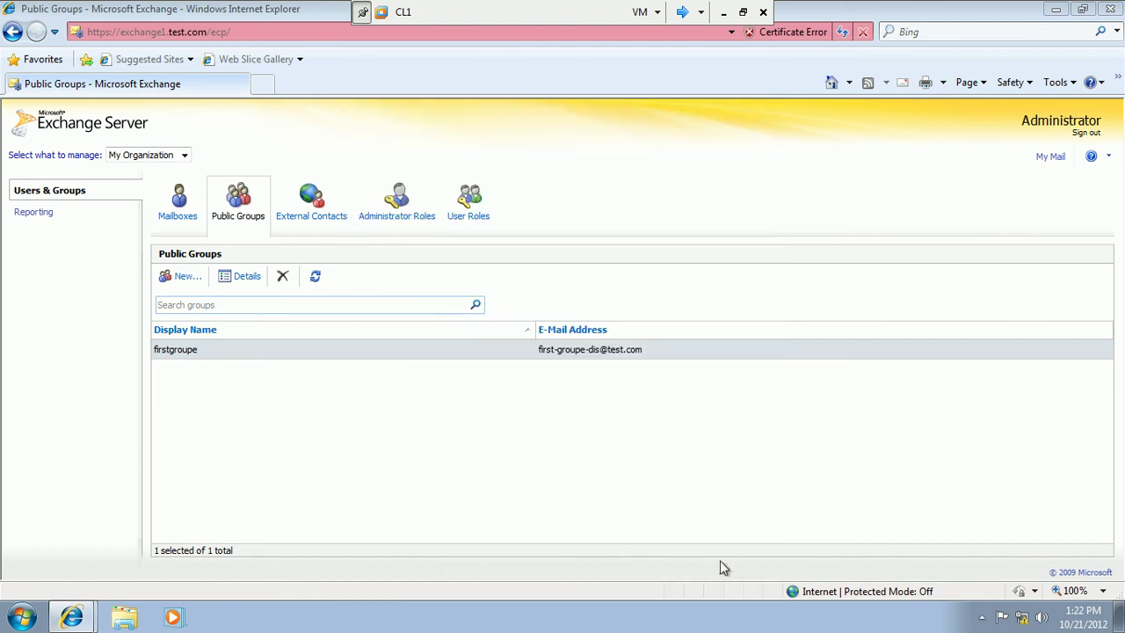
pyautogui.click(474, 216)
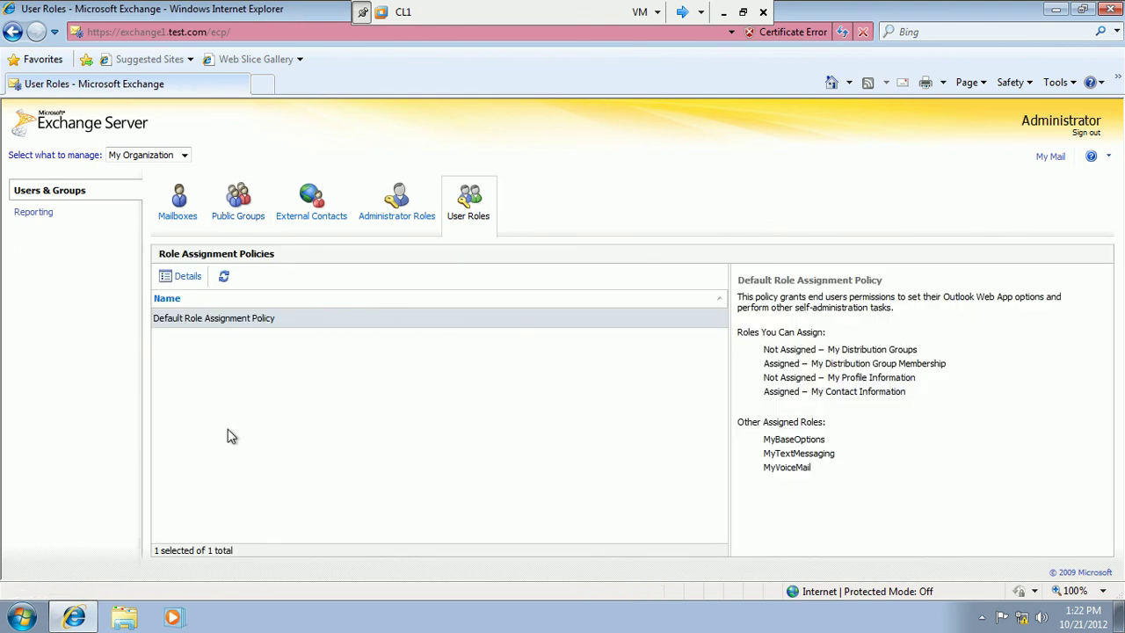
pyautogui.click(395, 222)
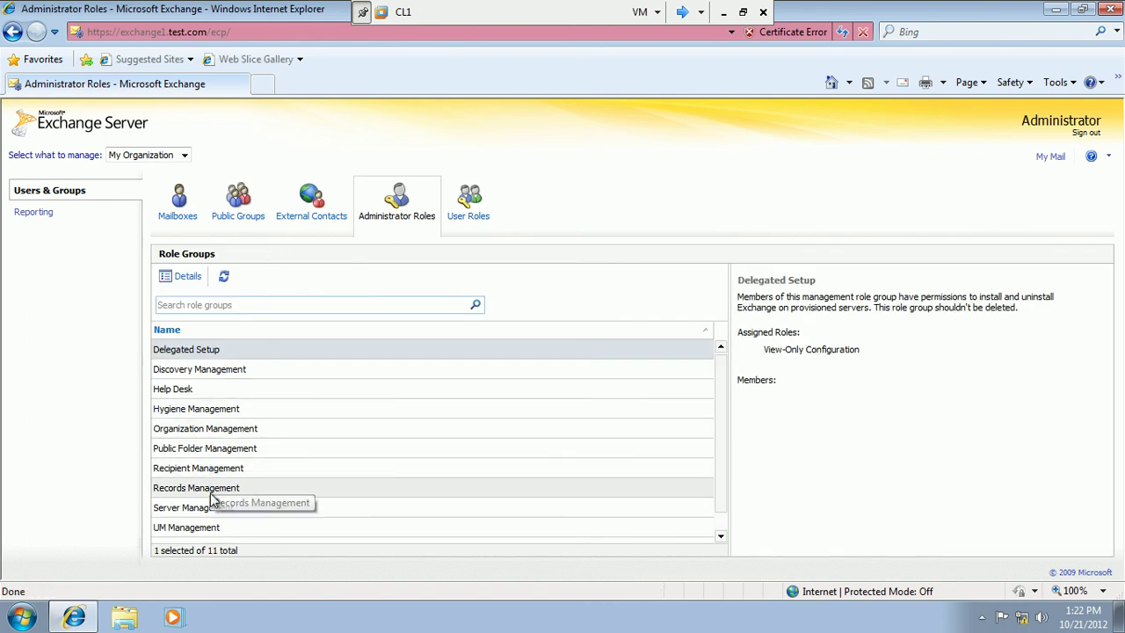
pyautogui.click(720, 538)
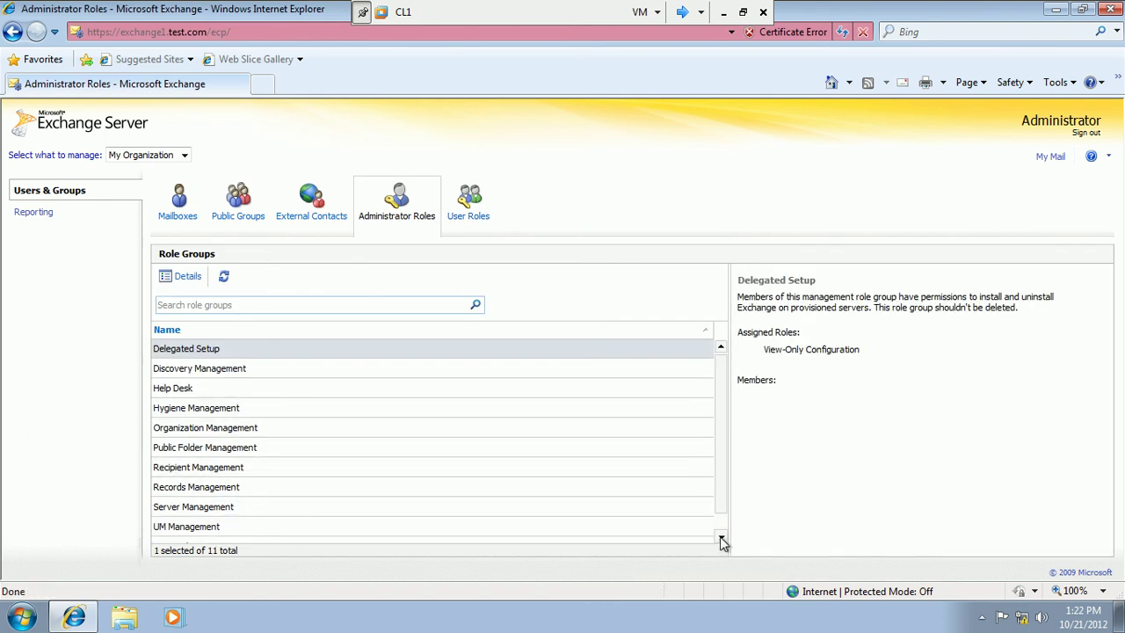
pyautogui.click(721, 349)
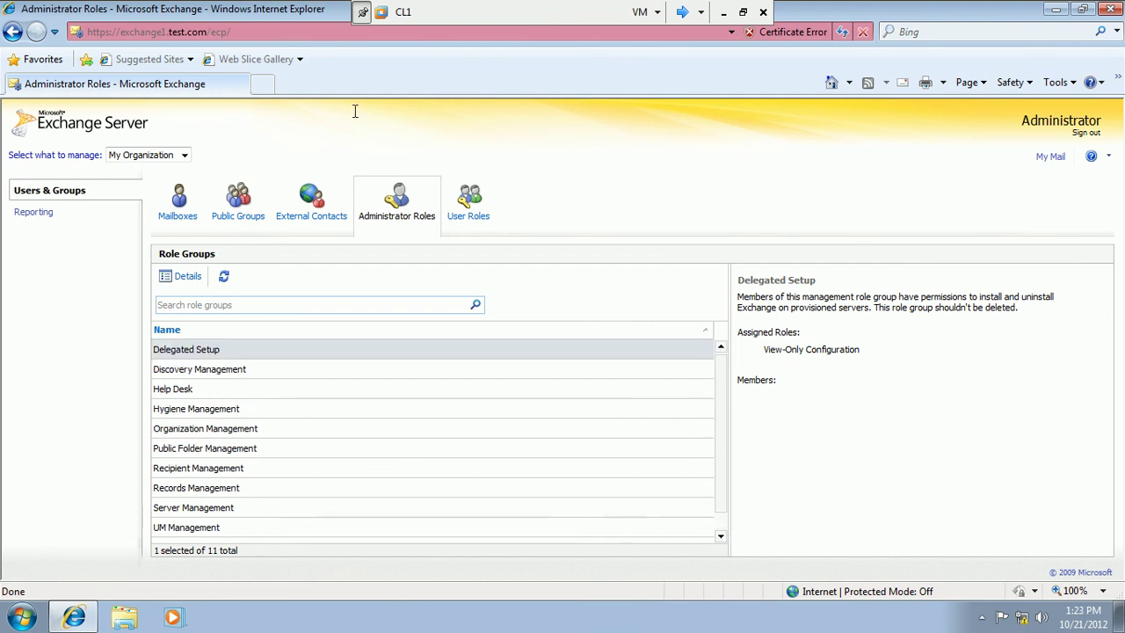
# Open External Contacts and check the manage dropdown, keeping My Organization.
pyautogui.click(312, 222)
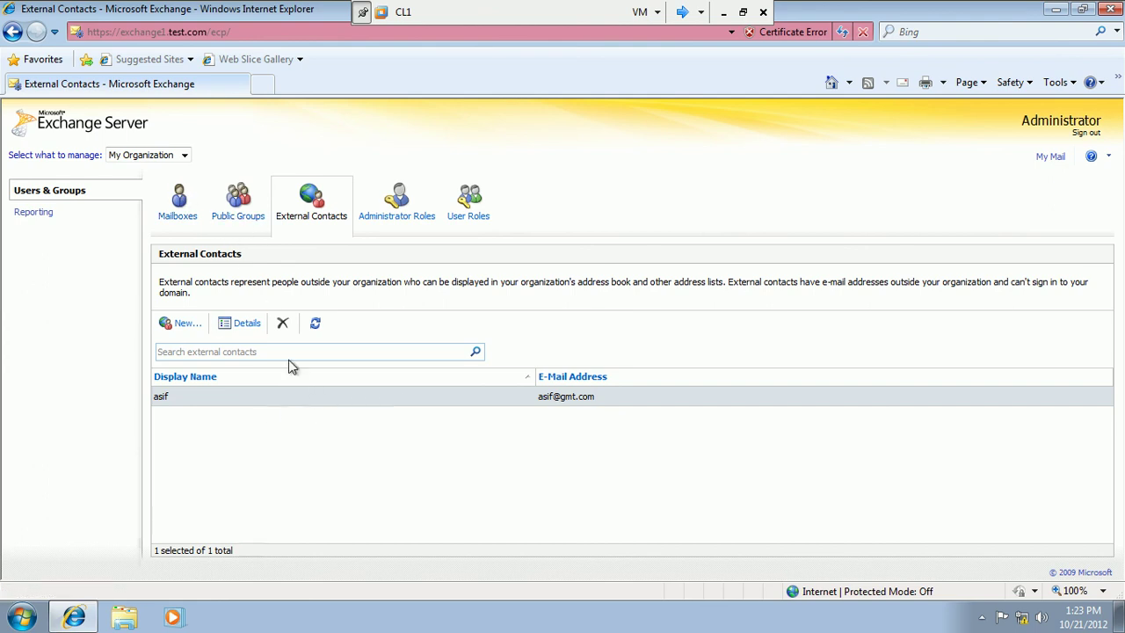
pyautogui.click(187, 156)
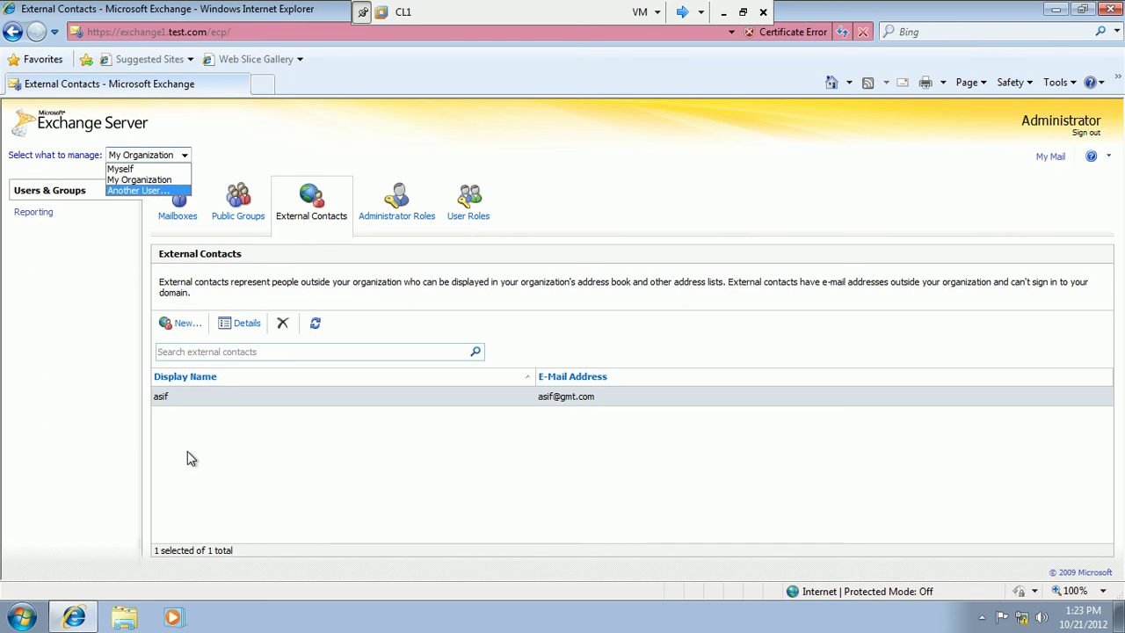
pyautogui.click(1053, 169)
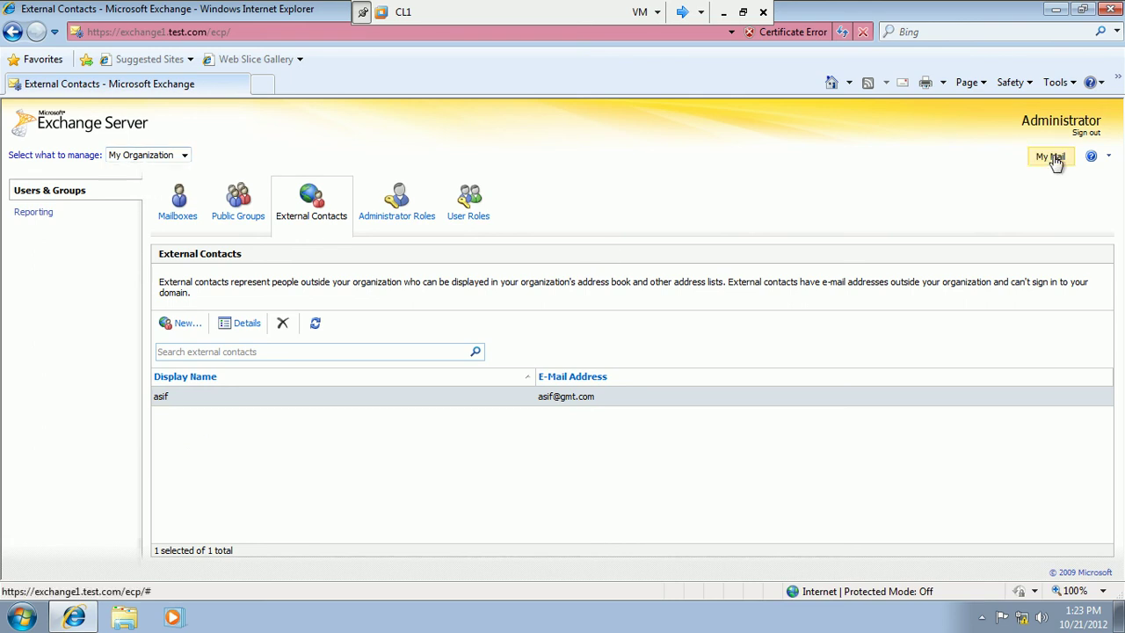
# Switch to My Mail, sign out via Options, and confirm closing Internet Explorer.
pyautogui.click(1054, 159)
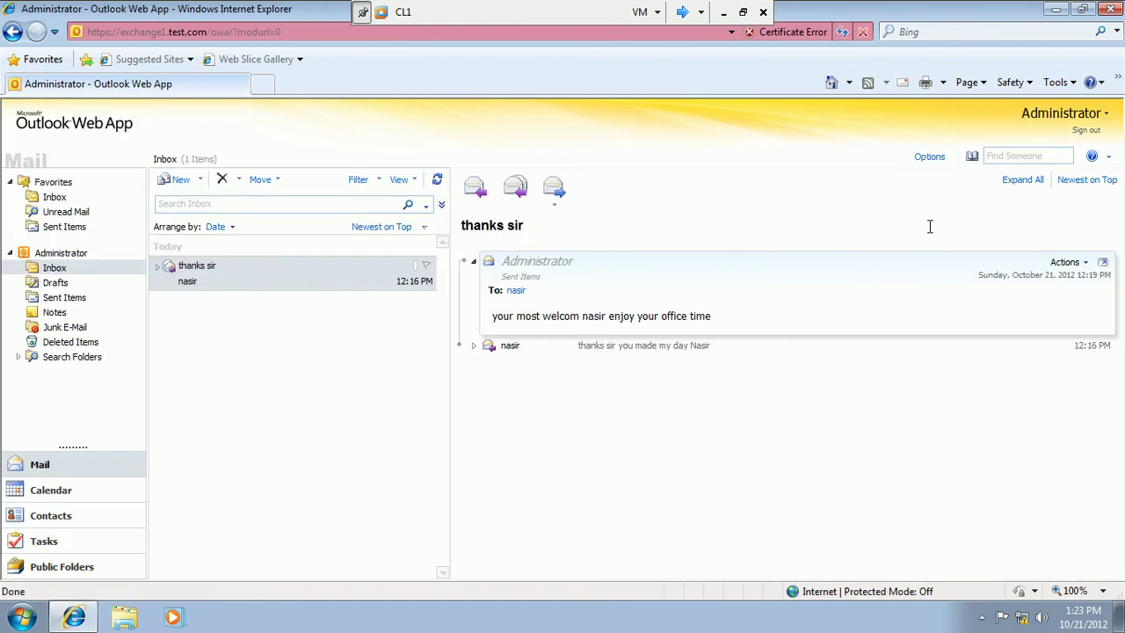
pyautogui.click(935, 157)
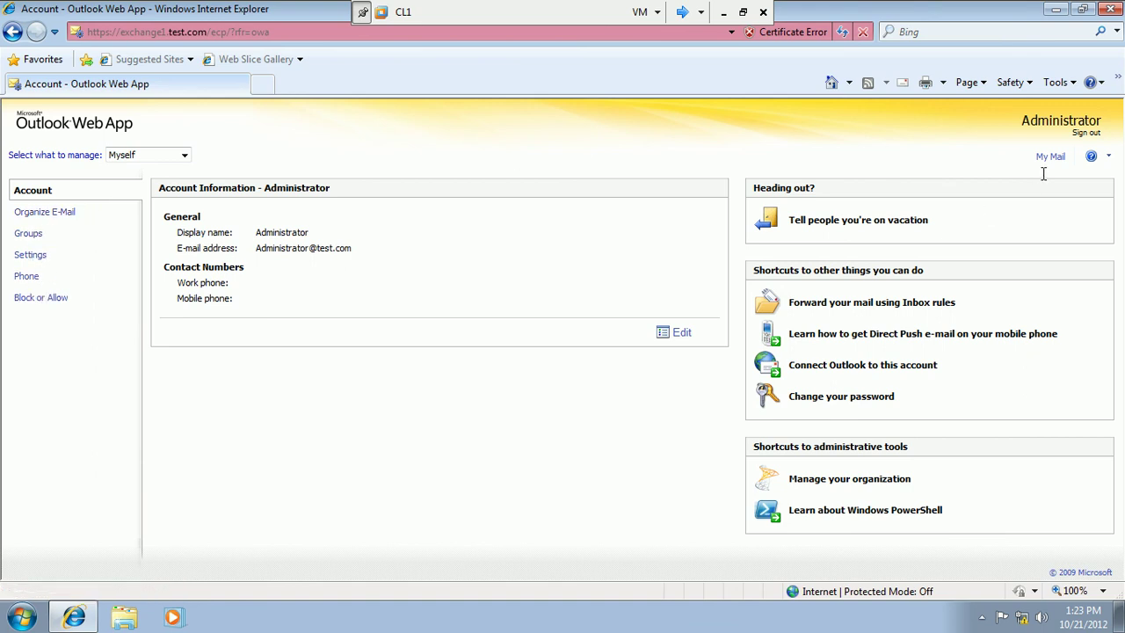
pyautogui.click(1083, 134)
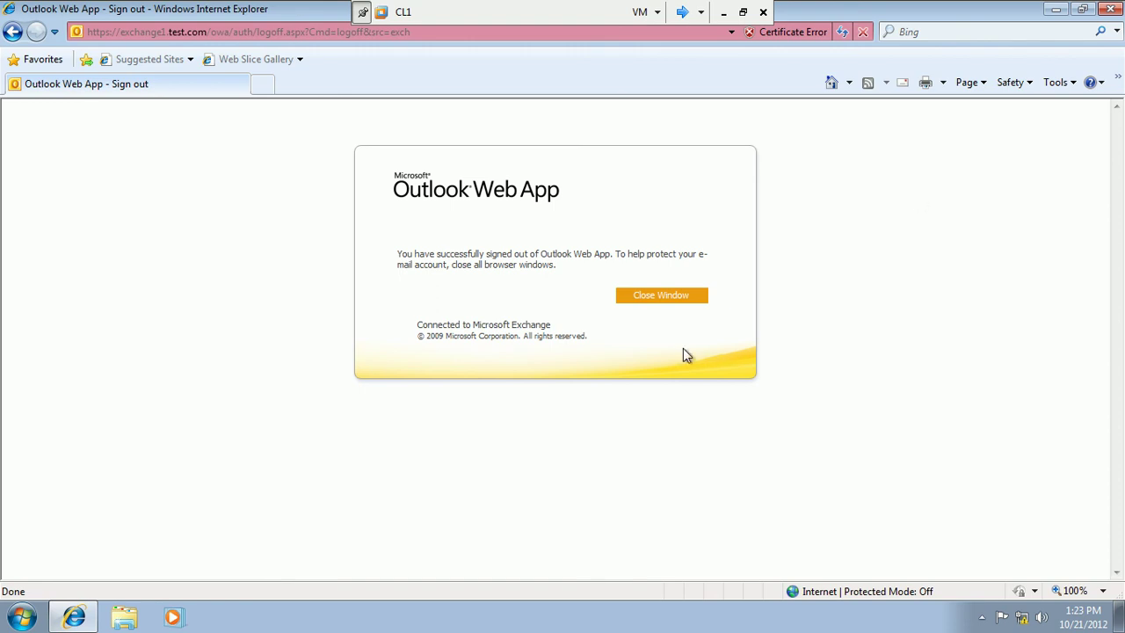
pyautogui.click(677, 298)
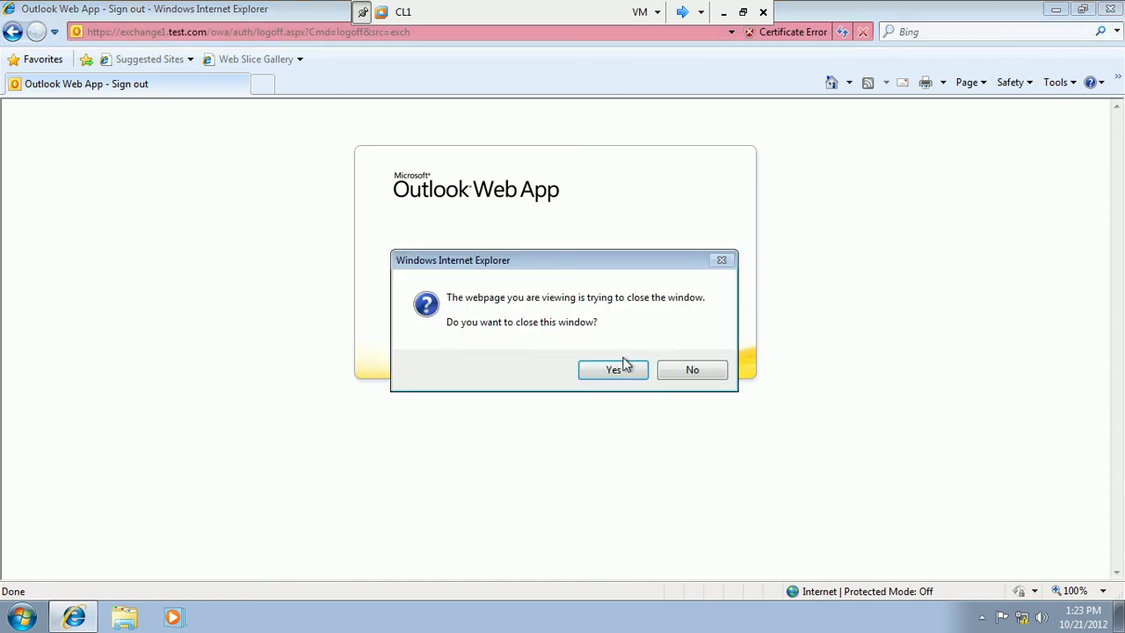
pyautogui.click(620, 368)
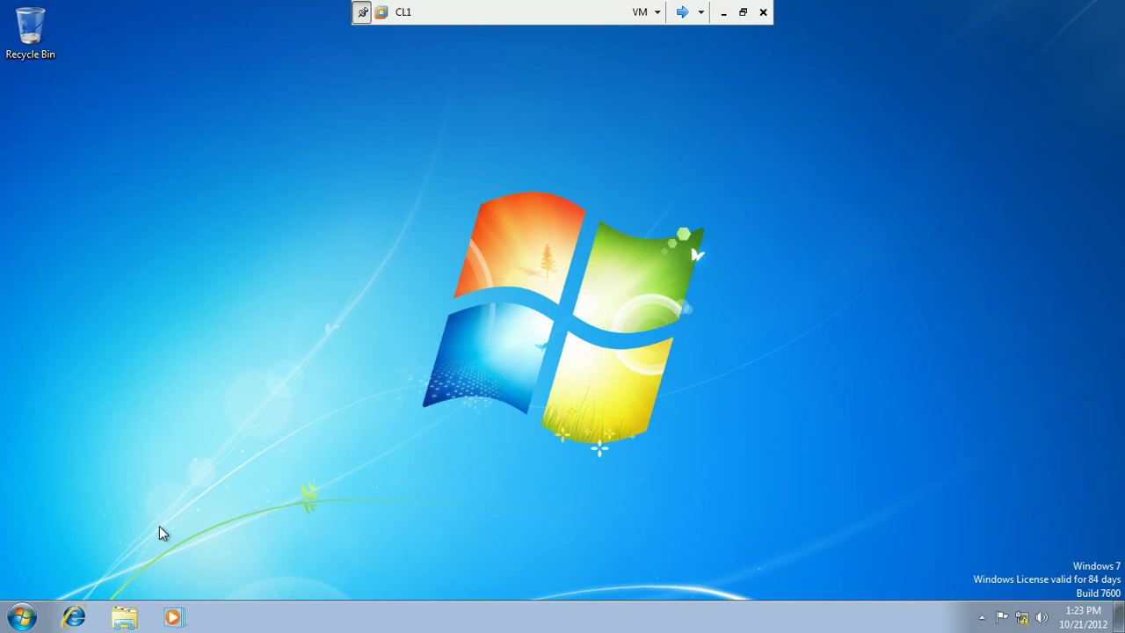
# Shut down CL1, then close the Exchange Management Console on Exchange1.
pyautogui.click(23, 617)
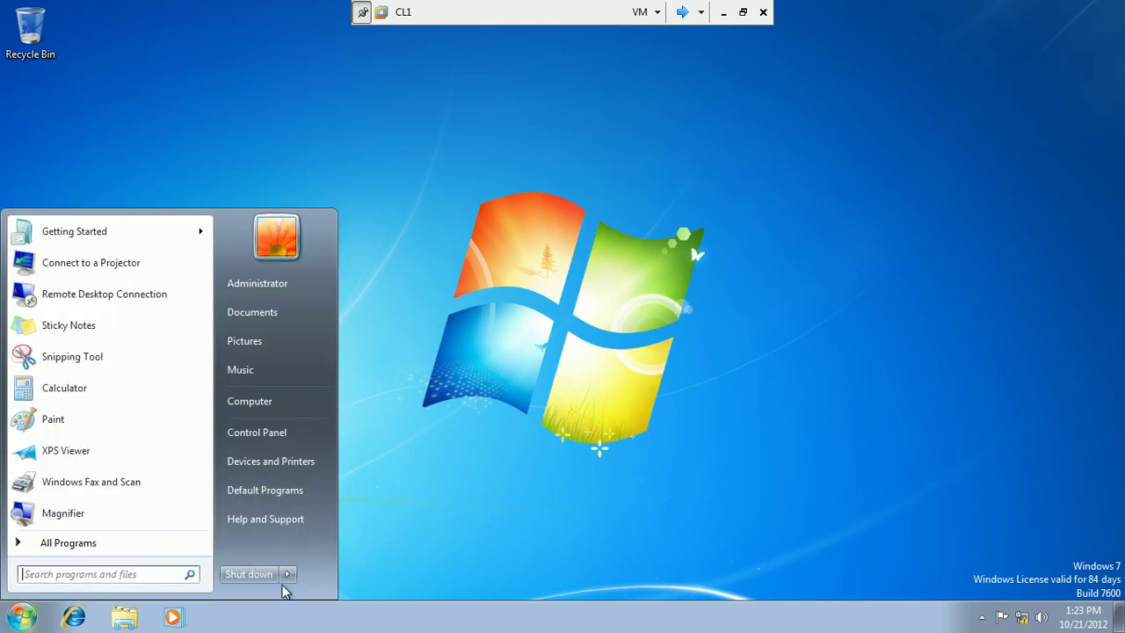
pyautogui.click(255, 576)
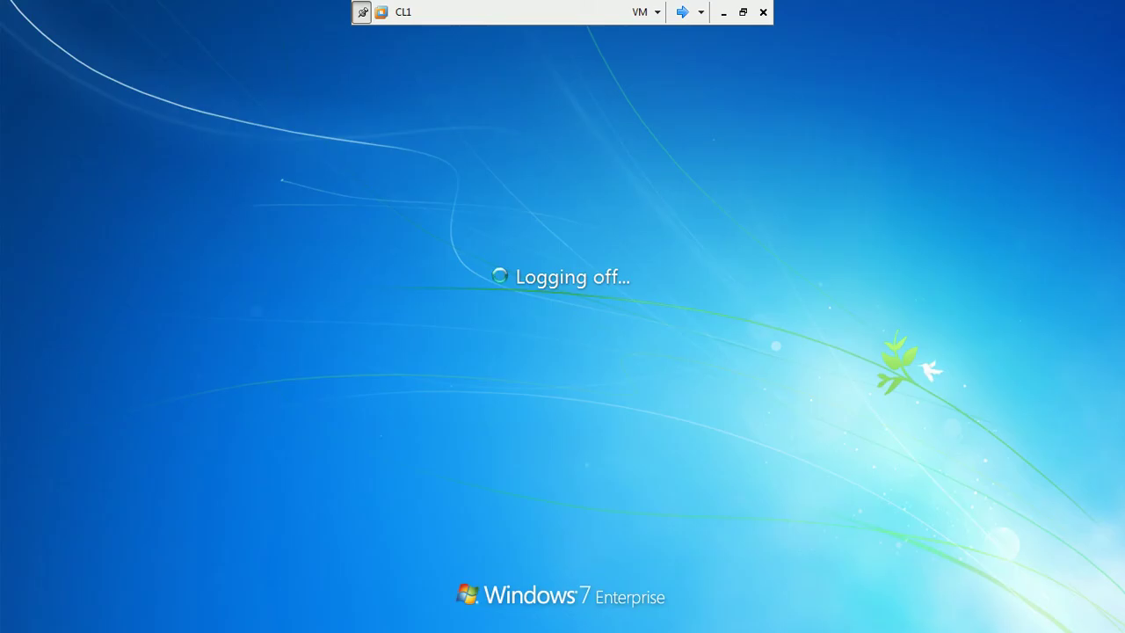
pyautogui.click(682, 13)
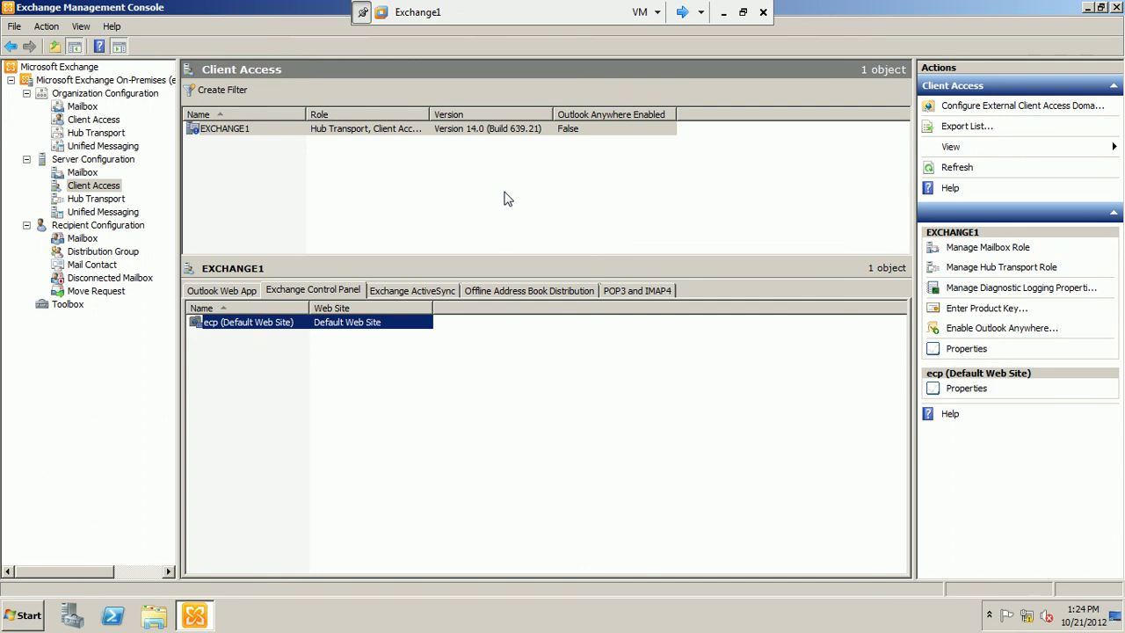
pyautogui.click(1118, 9)
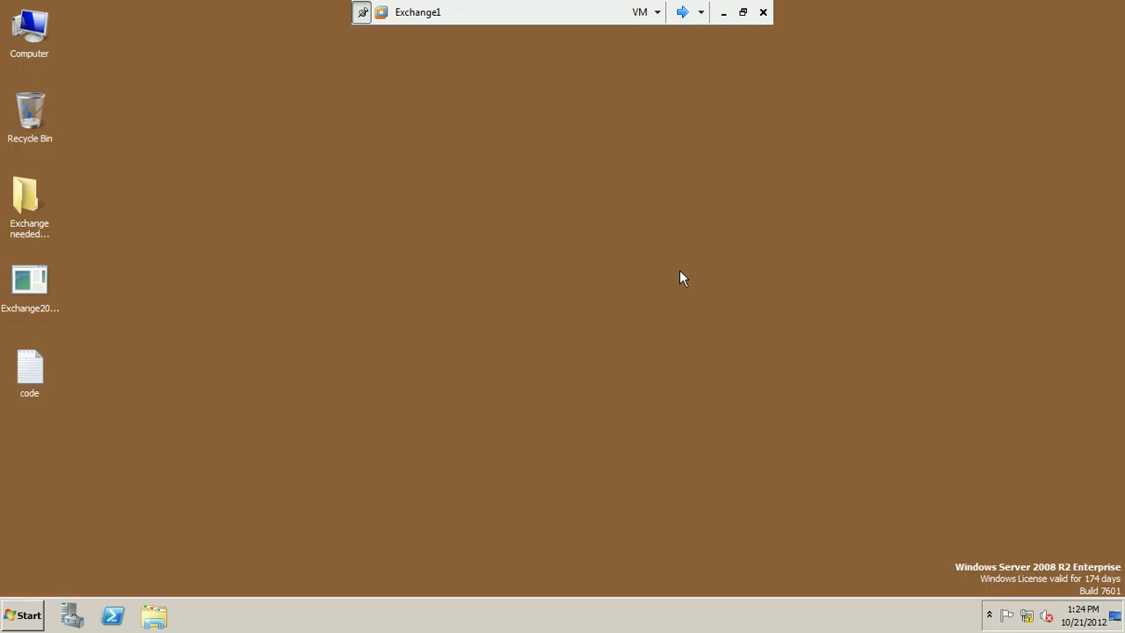
# Start shutting down Exchange1 from the Start menu and open the shutdown reason list.
pyautogui.click(29, 613)
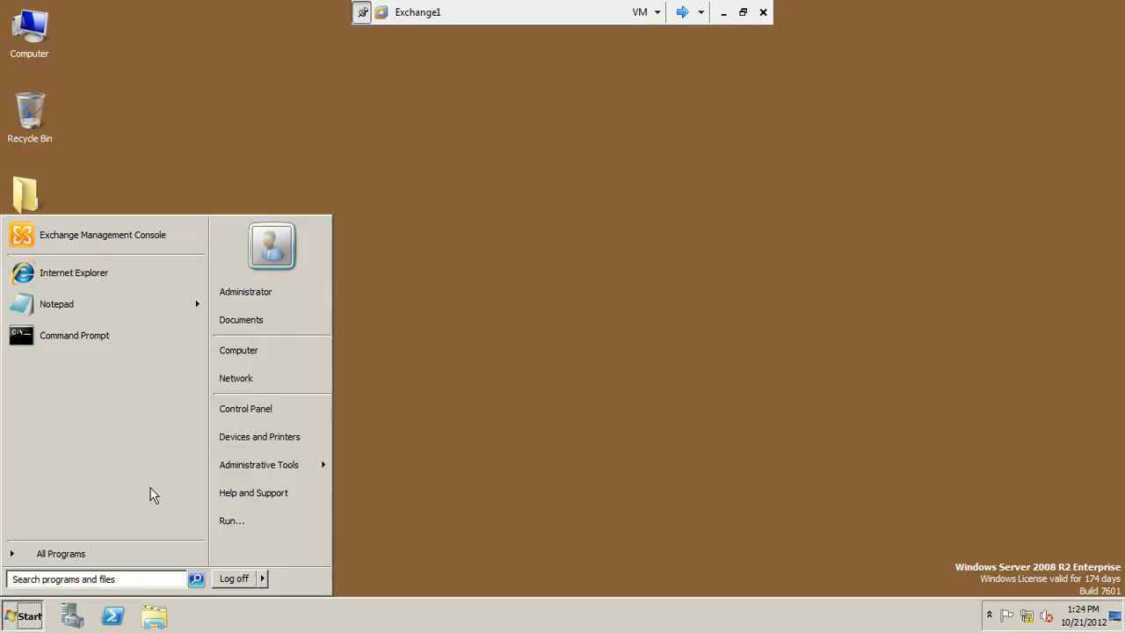
pyautogui.click(264, 578)
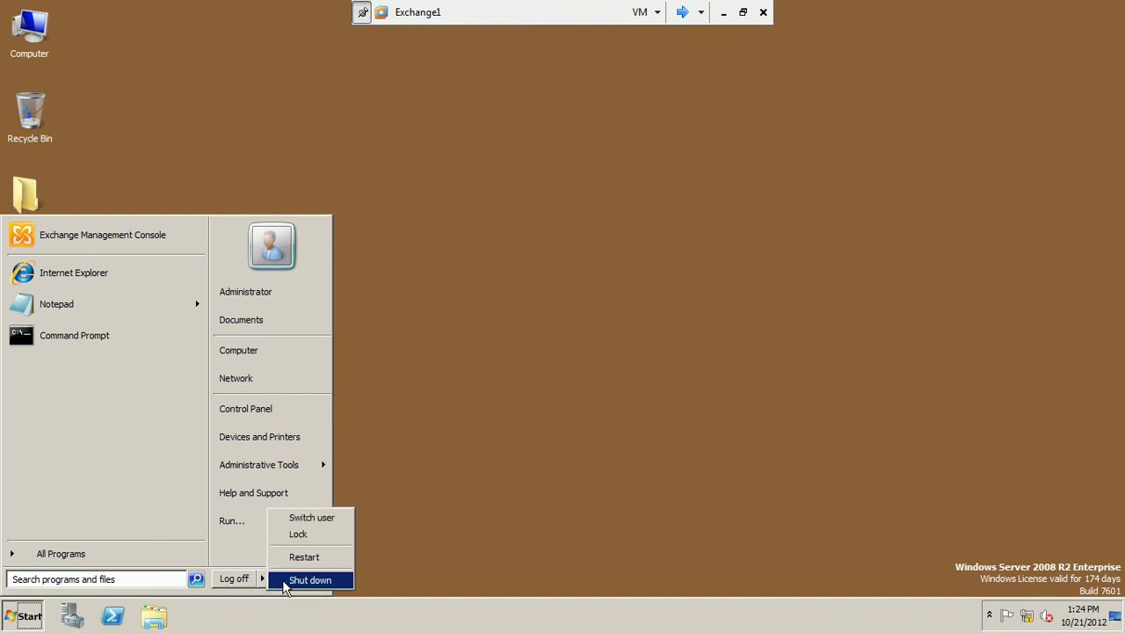
pyautogui.click(283, 581)
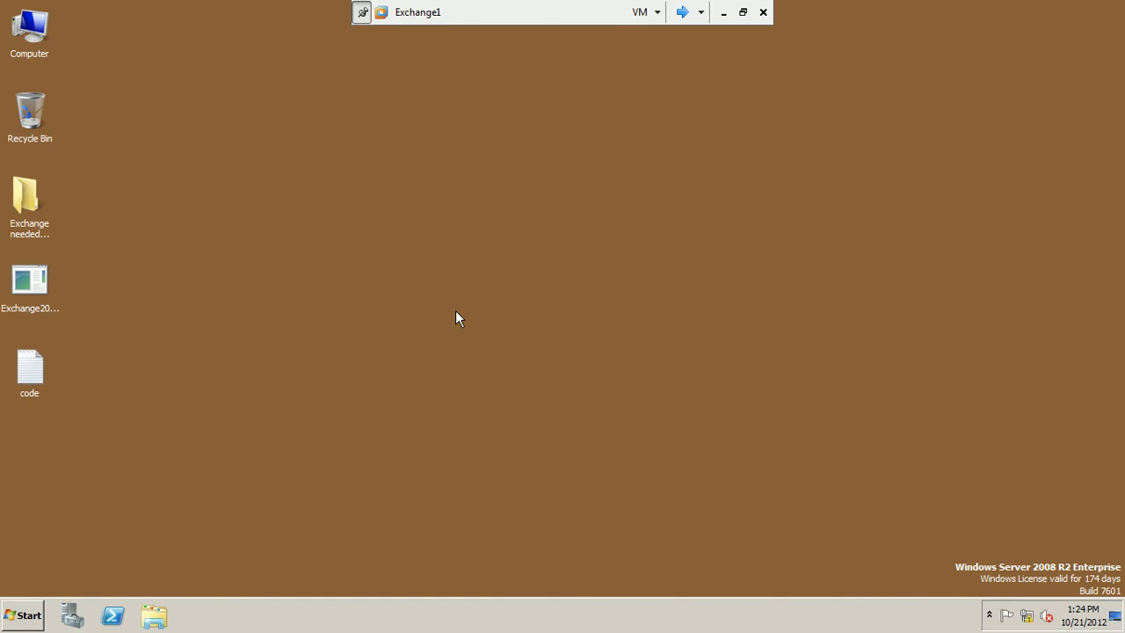
pyautogui.click(472, 259)
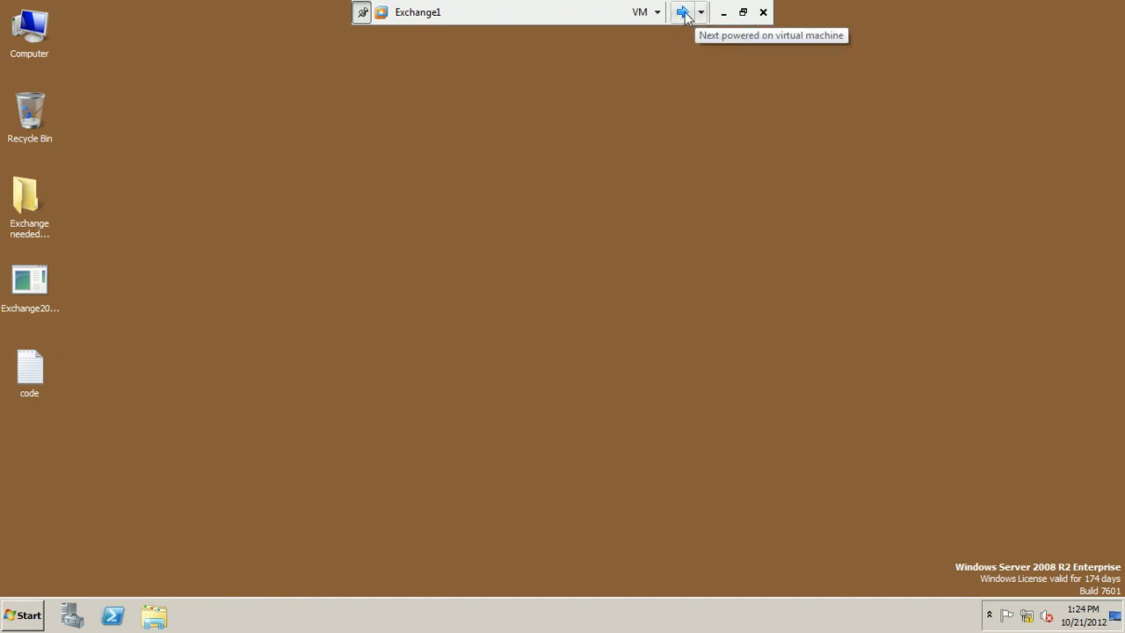
# Shut down Exchange1 with reason Hardware: Installation (Planned).
pyautogui.click(45, 598)
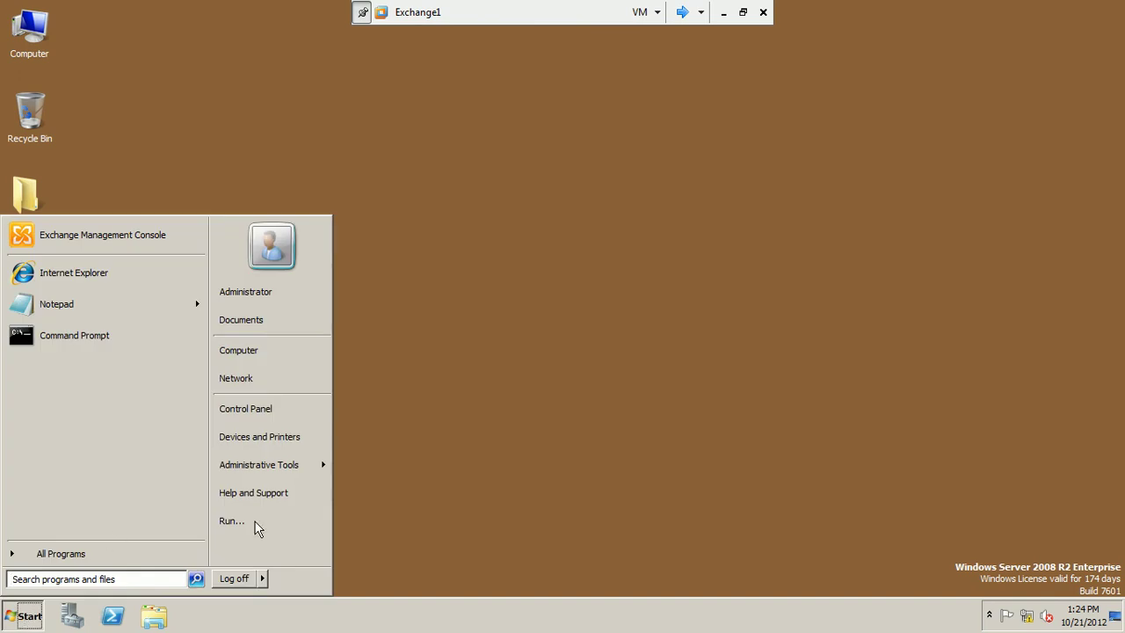
pyautogui.click(263, 580)
pyautogui.click(309, 580)
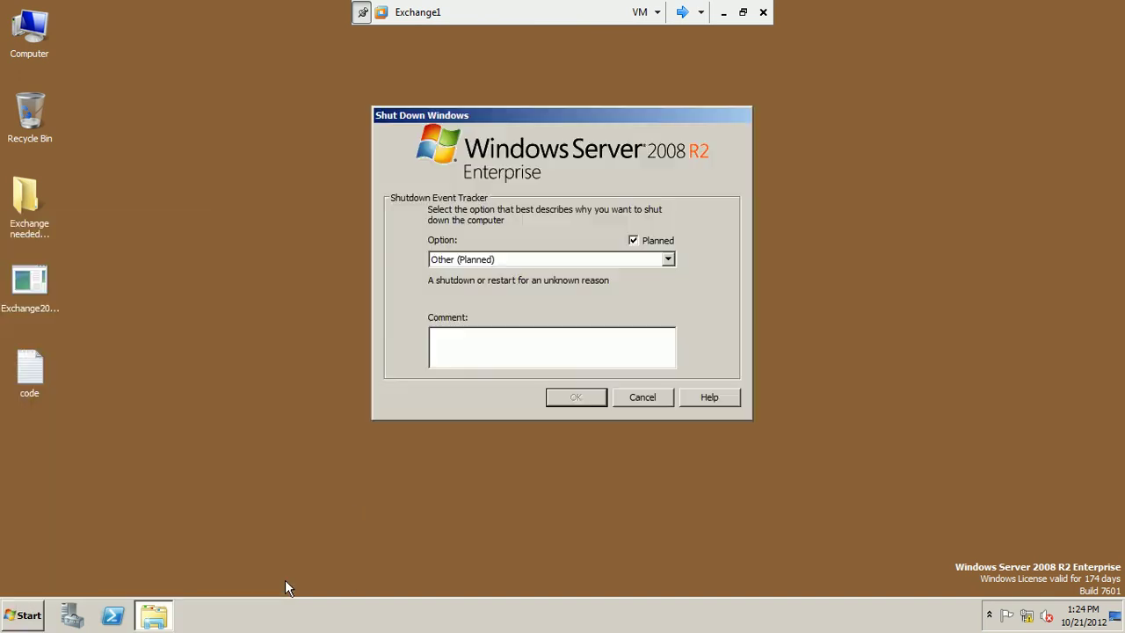
pyautogui.click(457, 260)
pyautogui.click(466, 296)
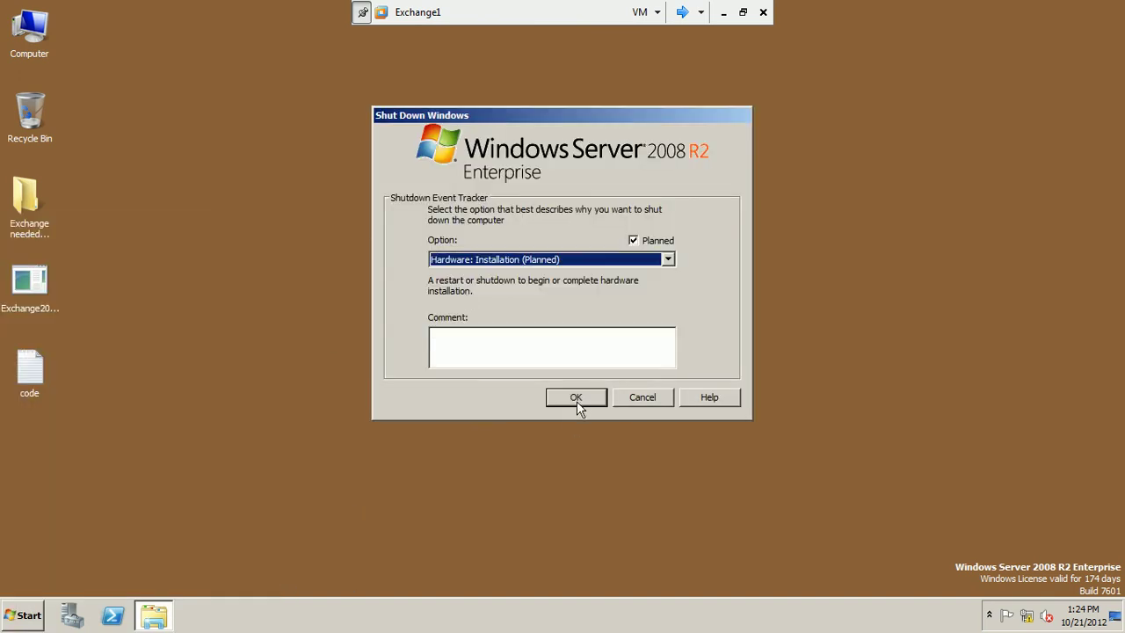
pyautogui.click(575, 400)
# Shut down Domain_Controller1 with reason Hardware: Installation (Planned) and leave full screen.
pyautogui.click(686, 11)
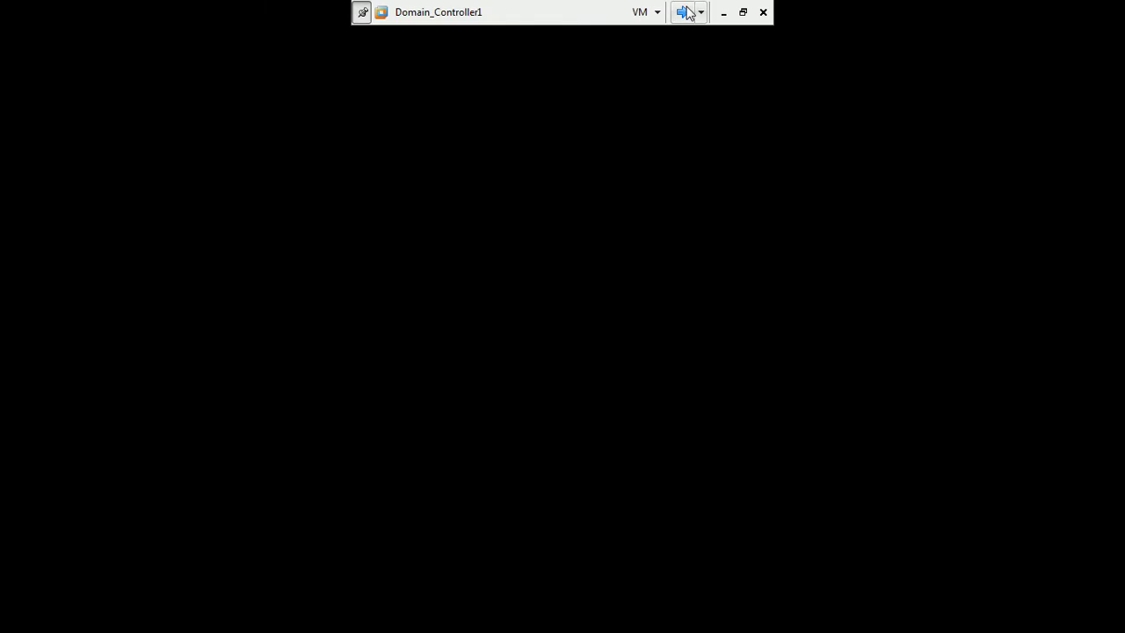
pyautogui.click(23, 615)
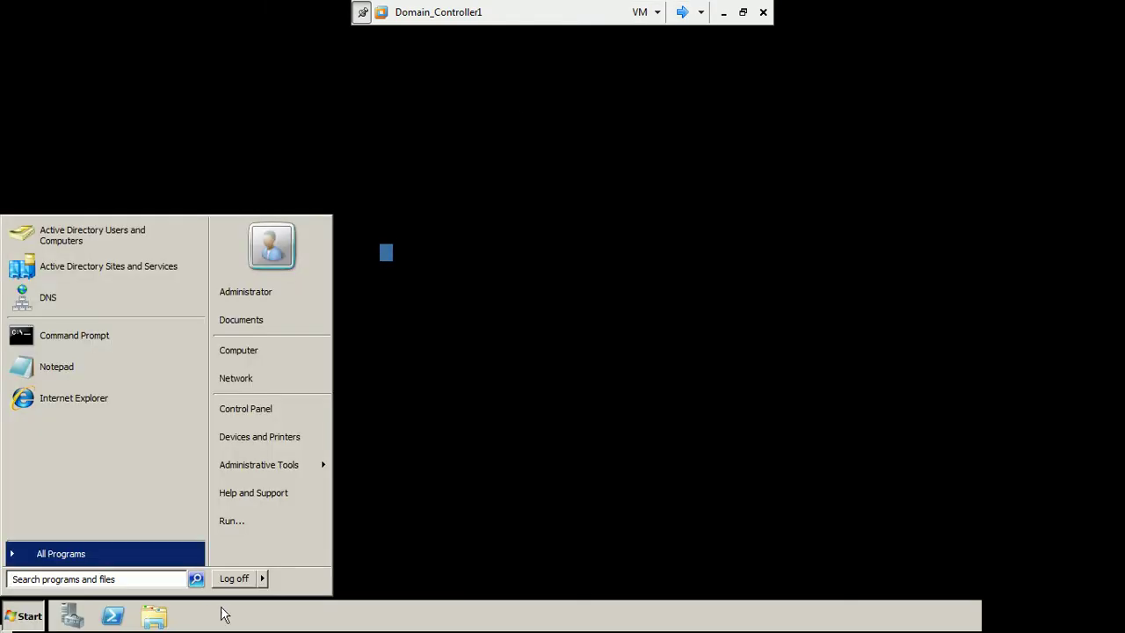
pyautogui.click(291, 579)
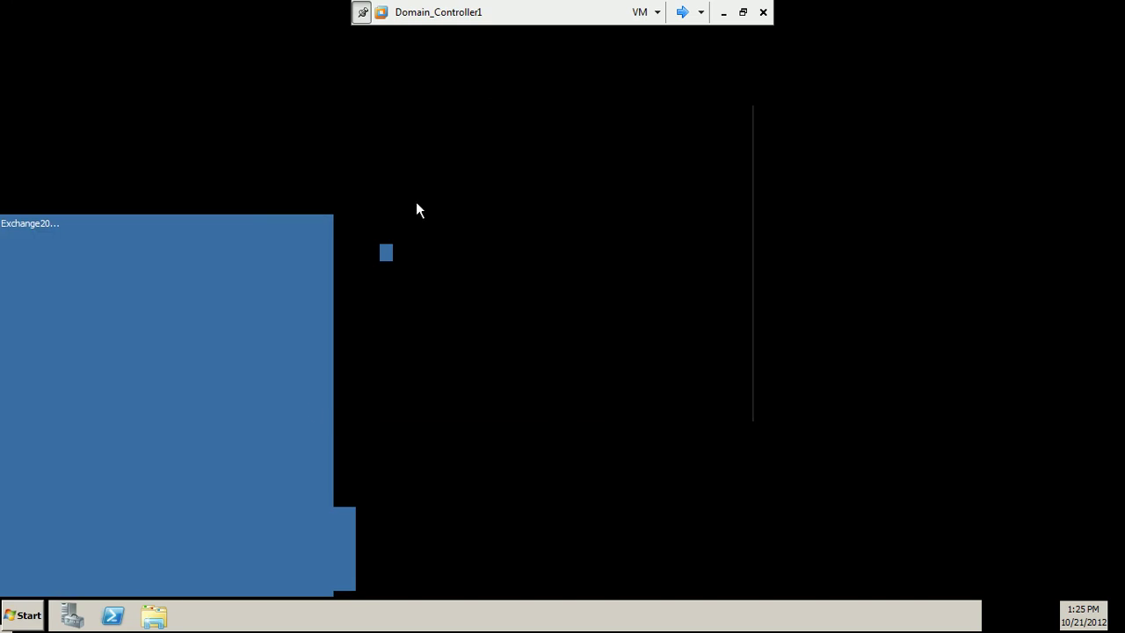
pyautogui.click(475, 260)
pyautogui.click(492, 295)
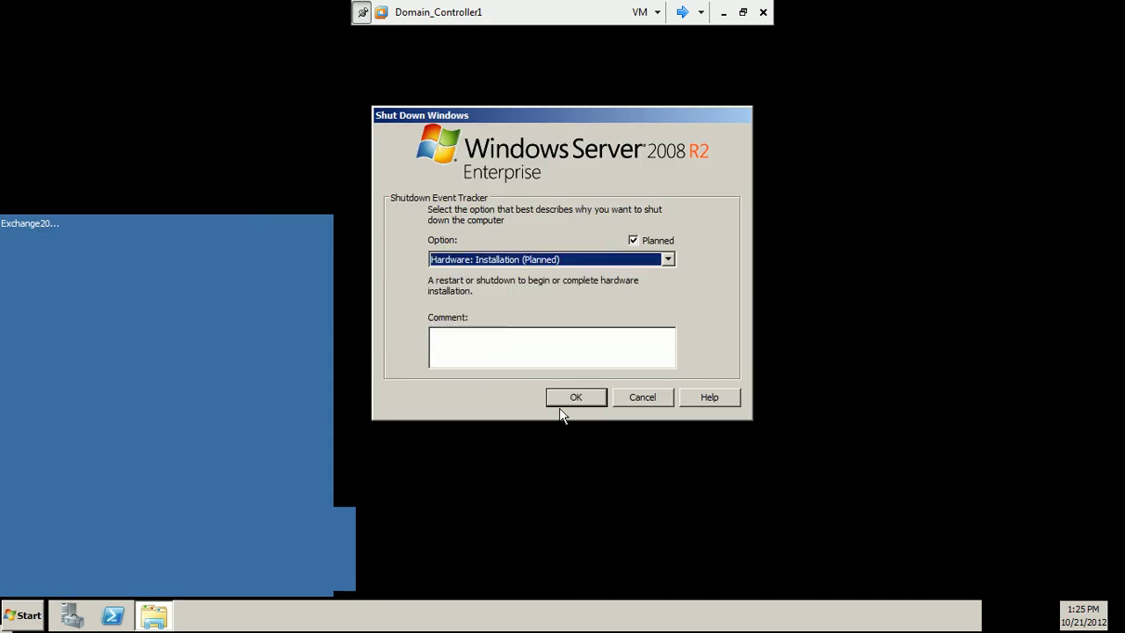
pyautogui.click(569, 397)
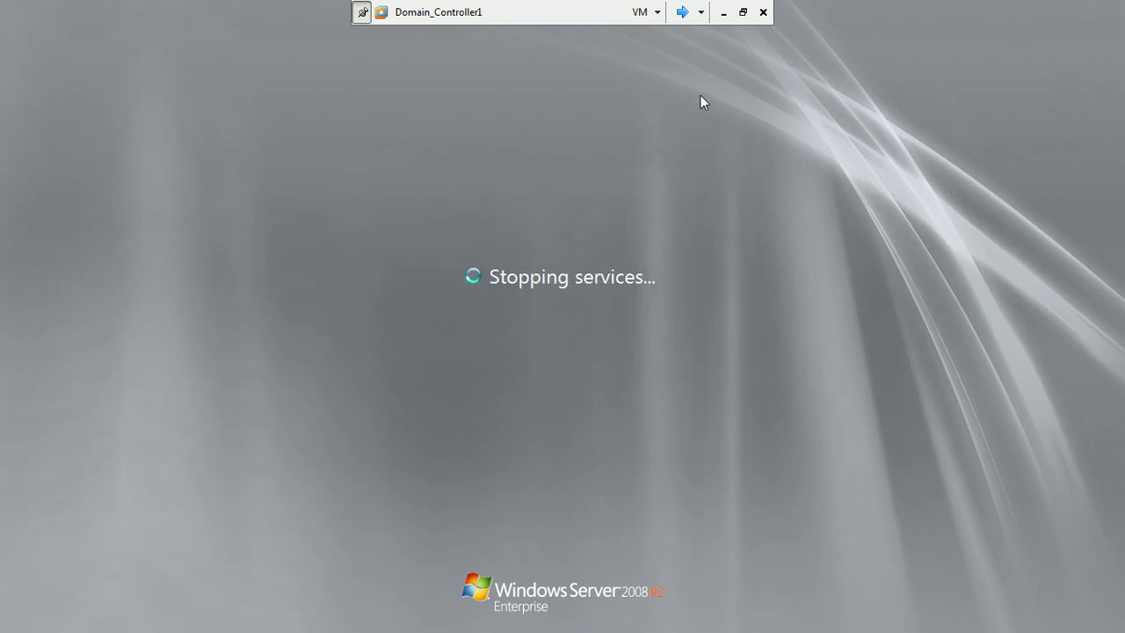
pyautogui.click(742, 11)
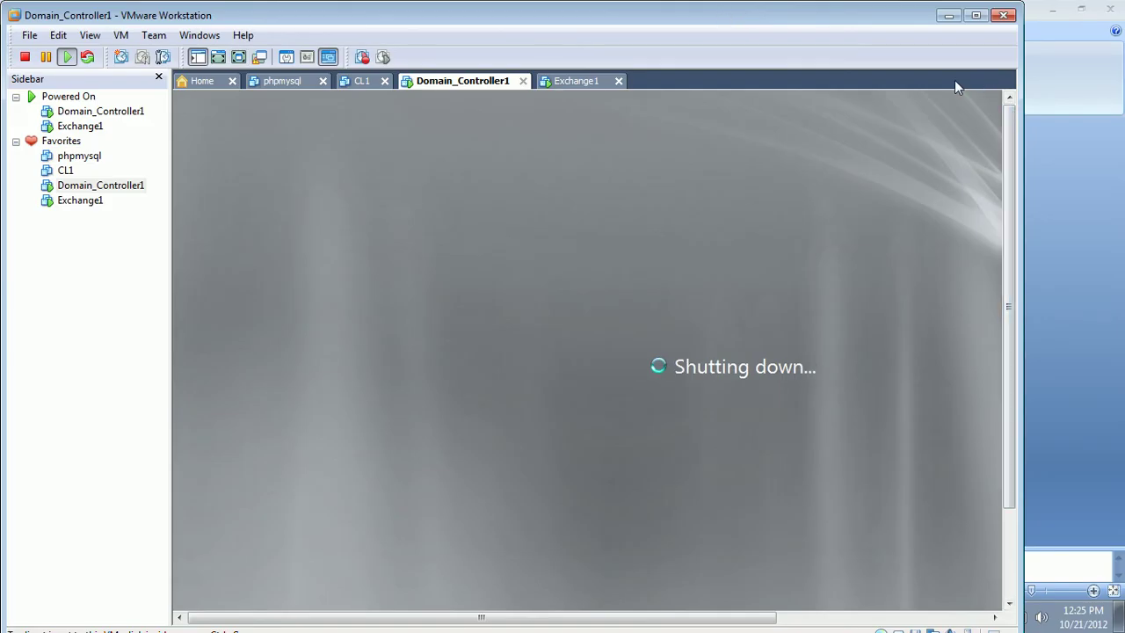
# Check the Exchange1, Domain_Controller1 and CL1 power states, then show the PowerPoint lesson slide.
pyautogui.moveTo(882, 20); pyautogui.dragTo(922, 20)
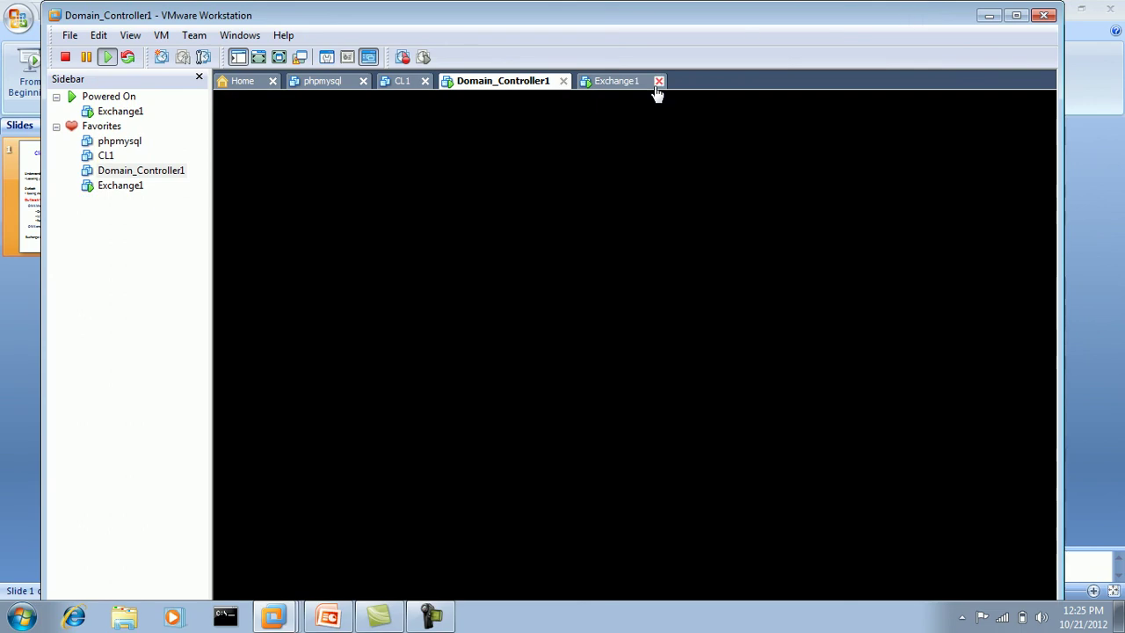
pyautogui.click(621, 87)
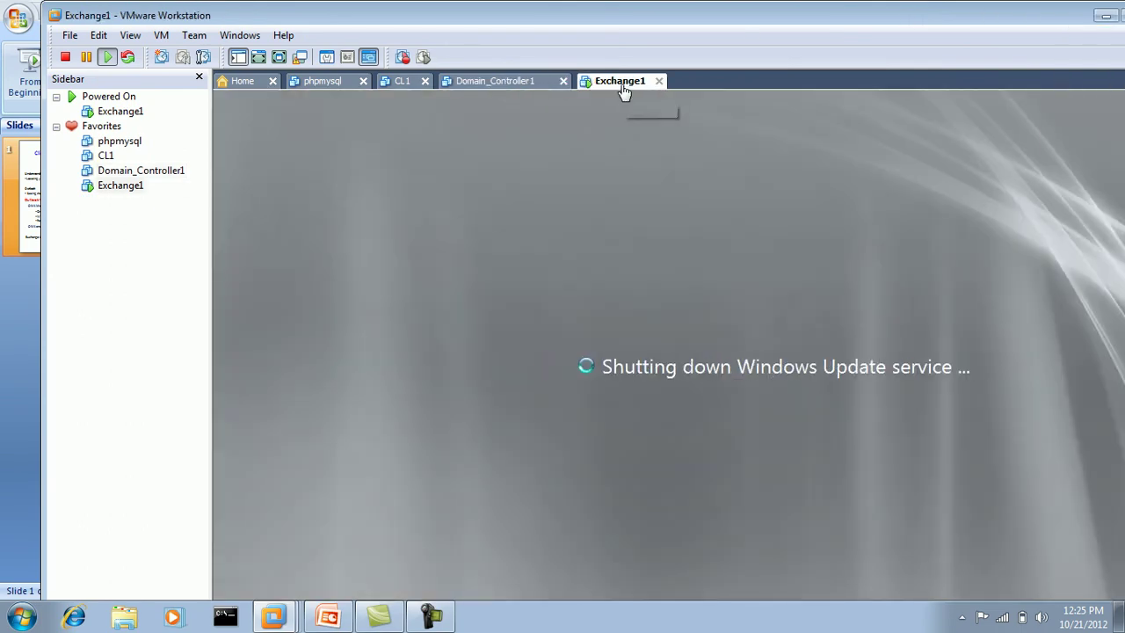
pyautogui.click(508, 83)
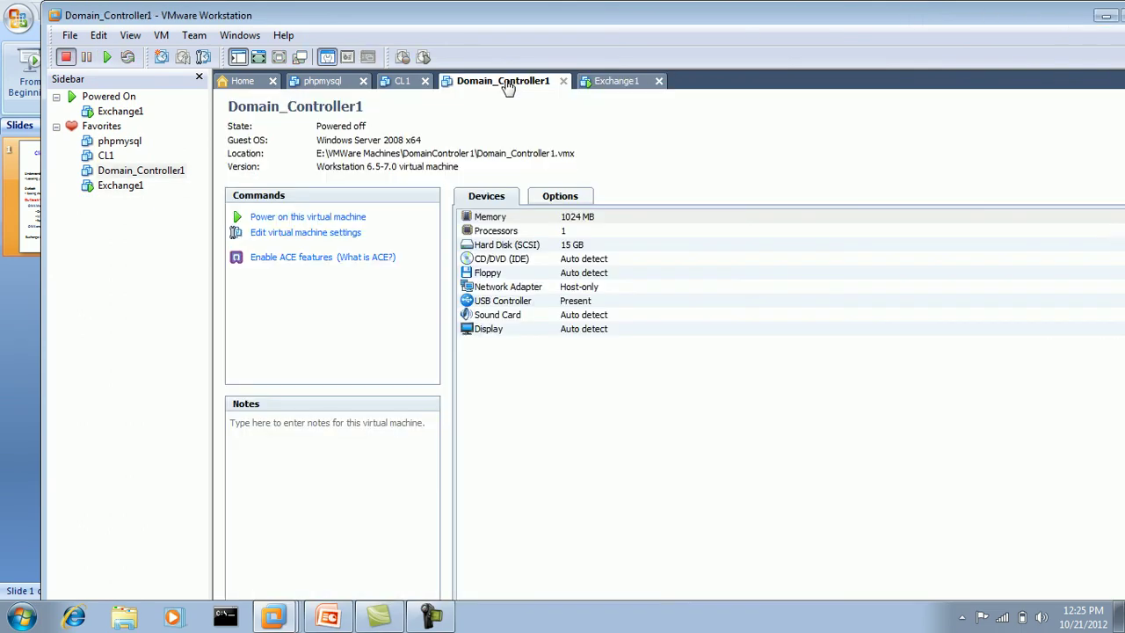
pyautogui.click(404, 85)
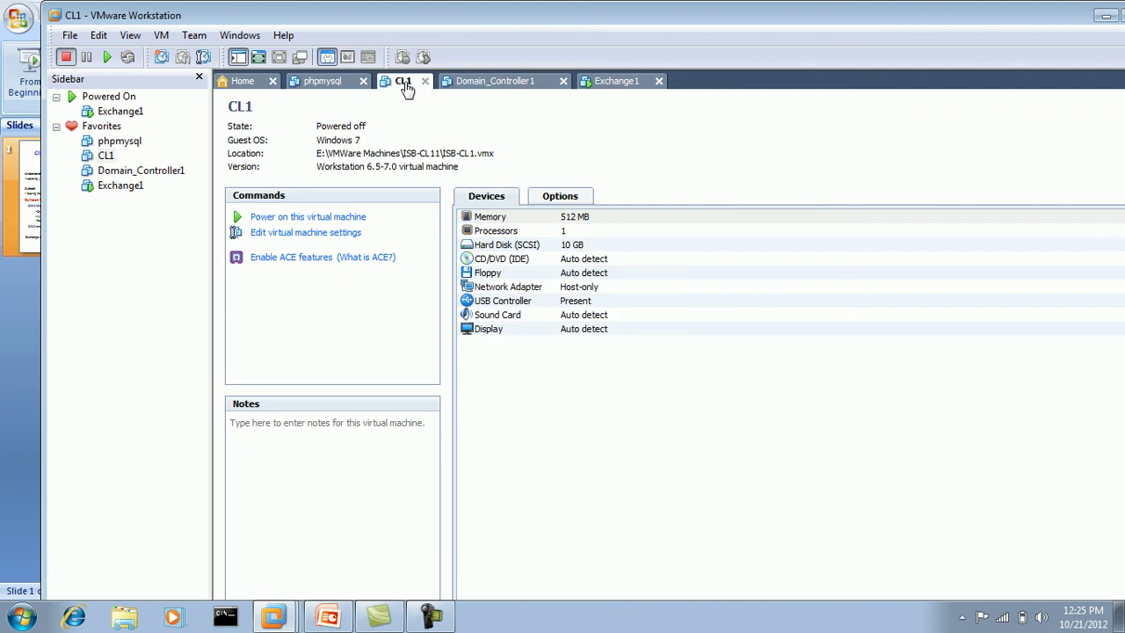
pyautogui.click(613, 88)
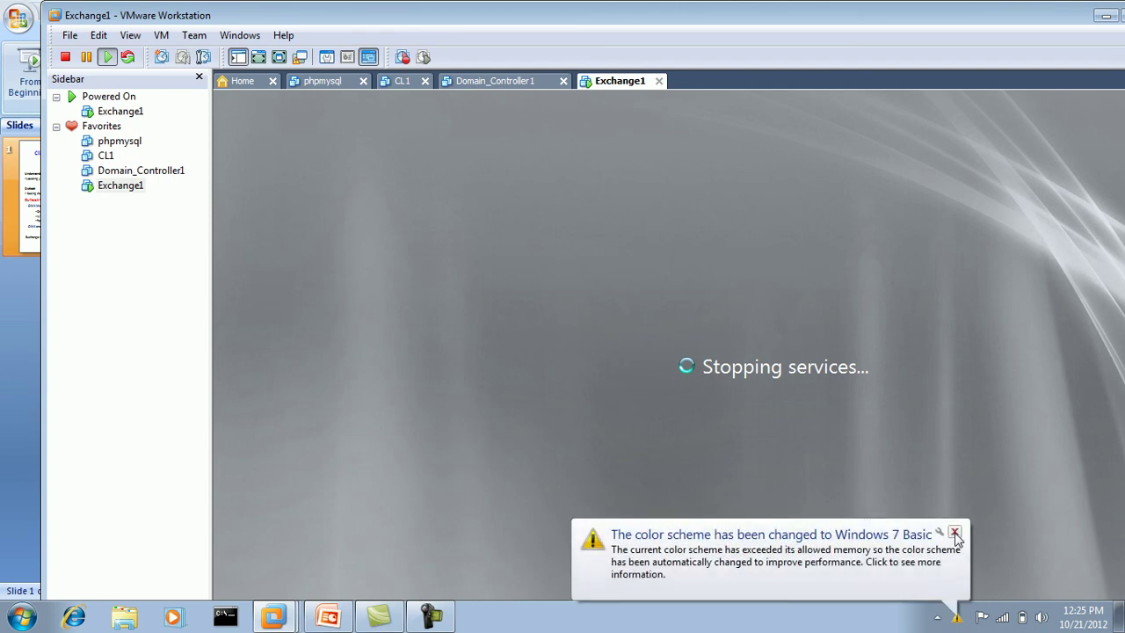
pyautogui.click(955, 532)
pyautogui.click(330, 617)
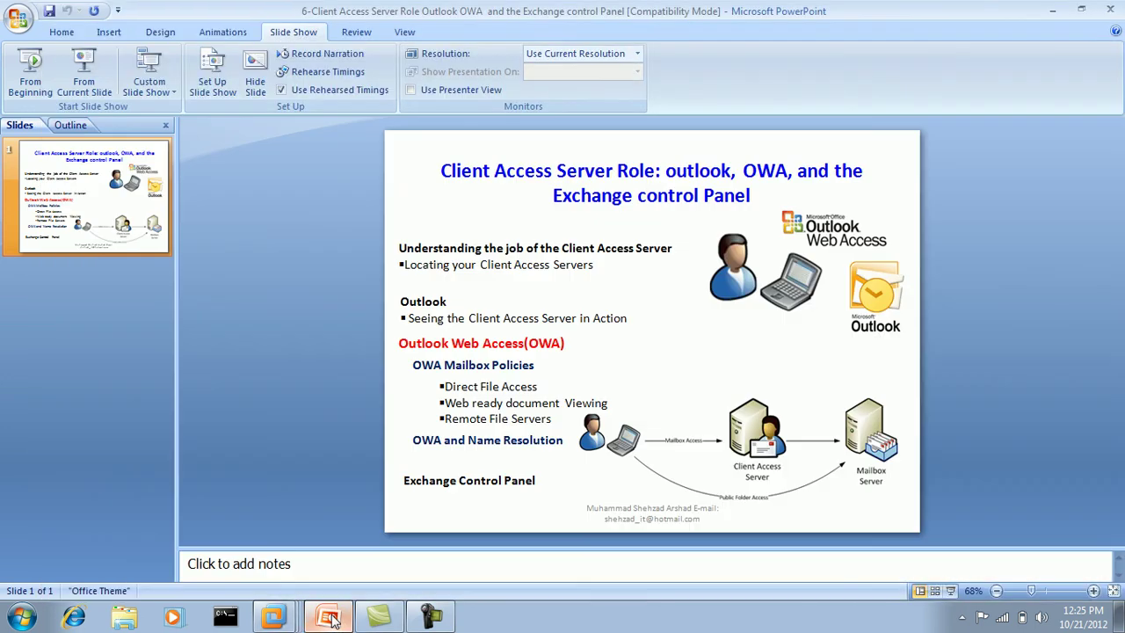